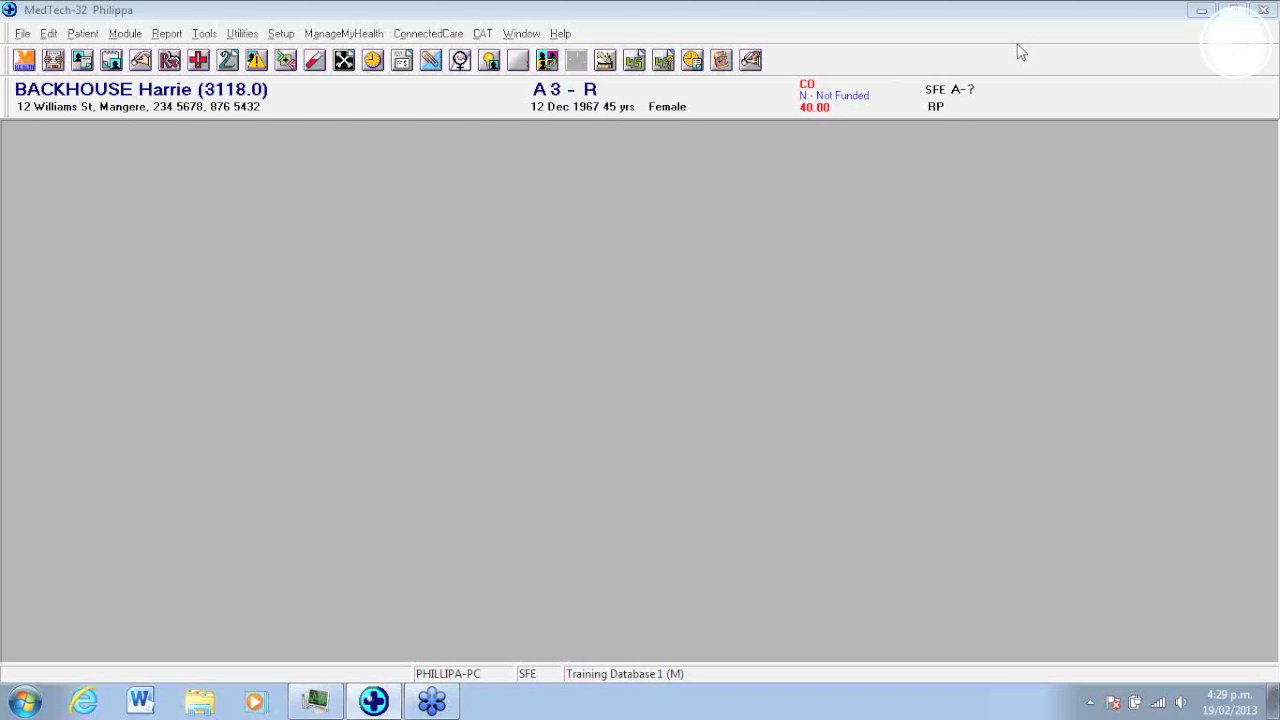
# Step: Open the Queue 1 and Queue 2 windows so both appointment queues are displayed
pyautogui.click(808, 272)
pyautogui.press('F8')
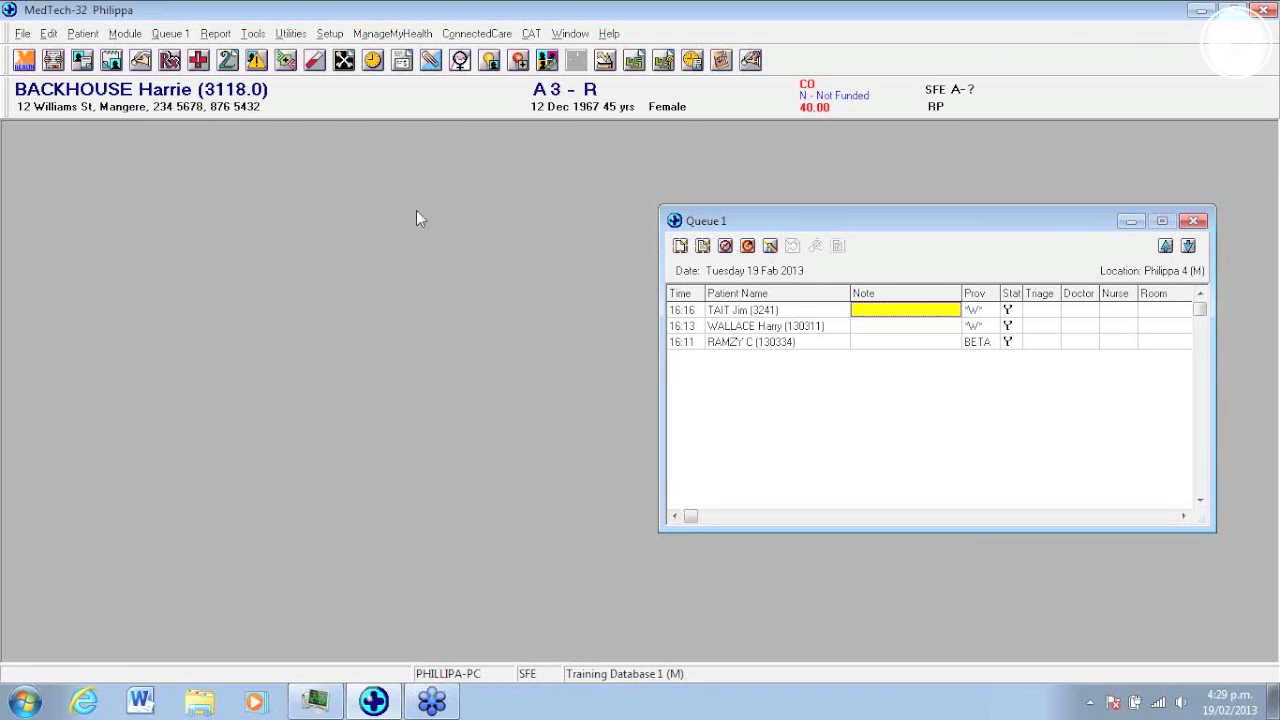
pyautogui.click(127, 35)
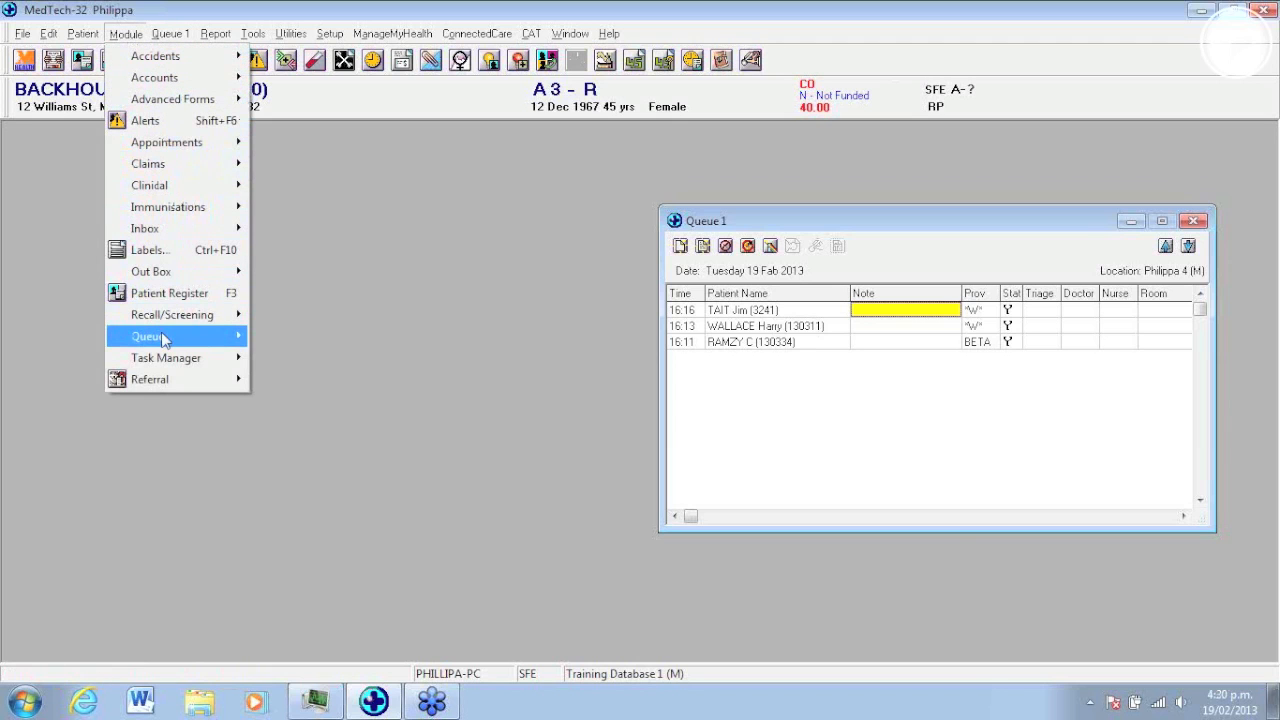
pyautogui.moveTo(165, 342)
pyautogui.click(290, 358)
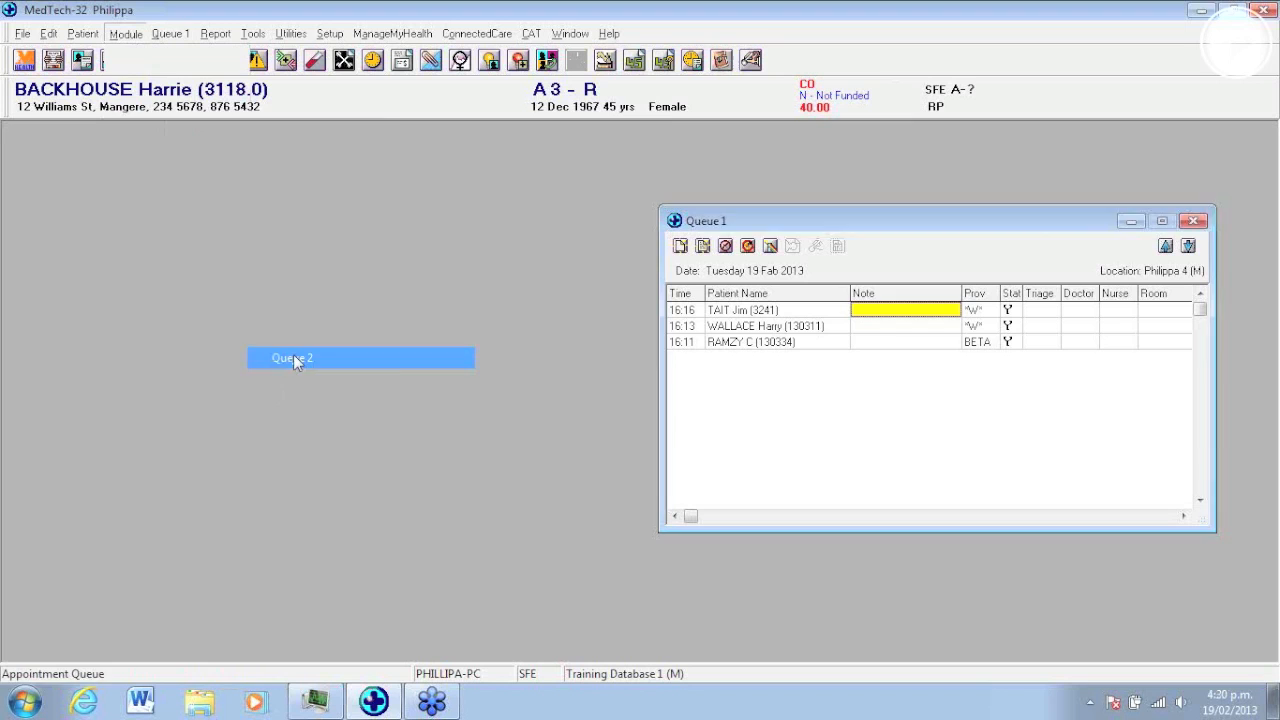
pyautogui.click(125, 34)
pyautogui.moveTo(160, 337)
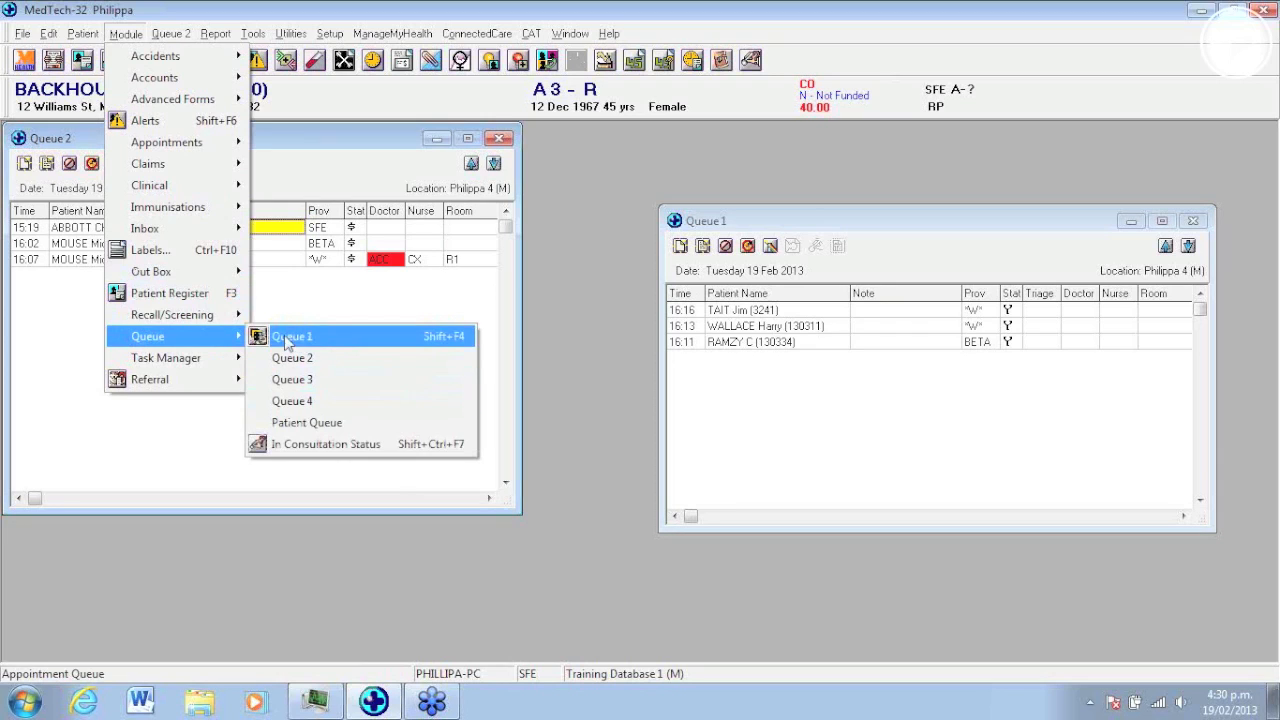
pyautogui.click(445, 340)
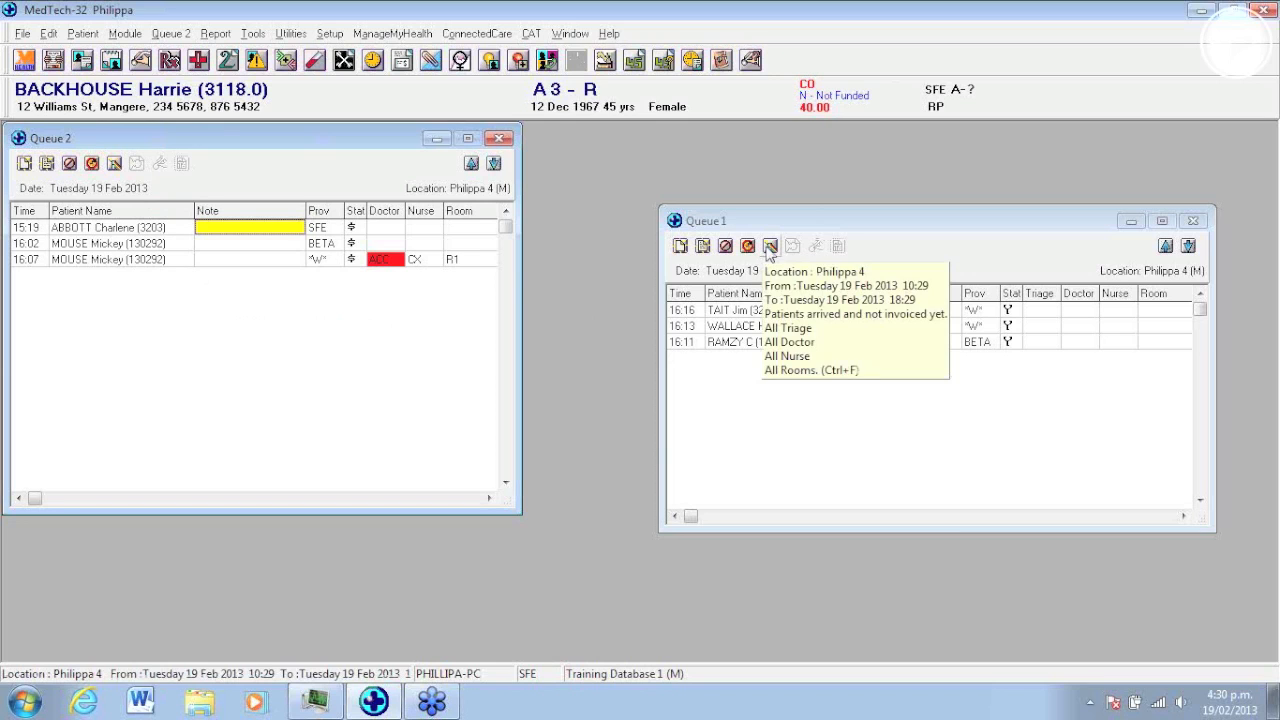
# Step: Review Queue 1's filter settings and its list of on-duty providers
pyautogui.click(769, 247)
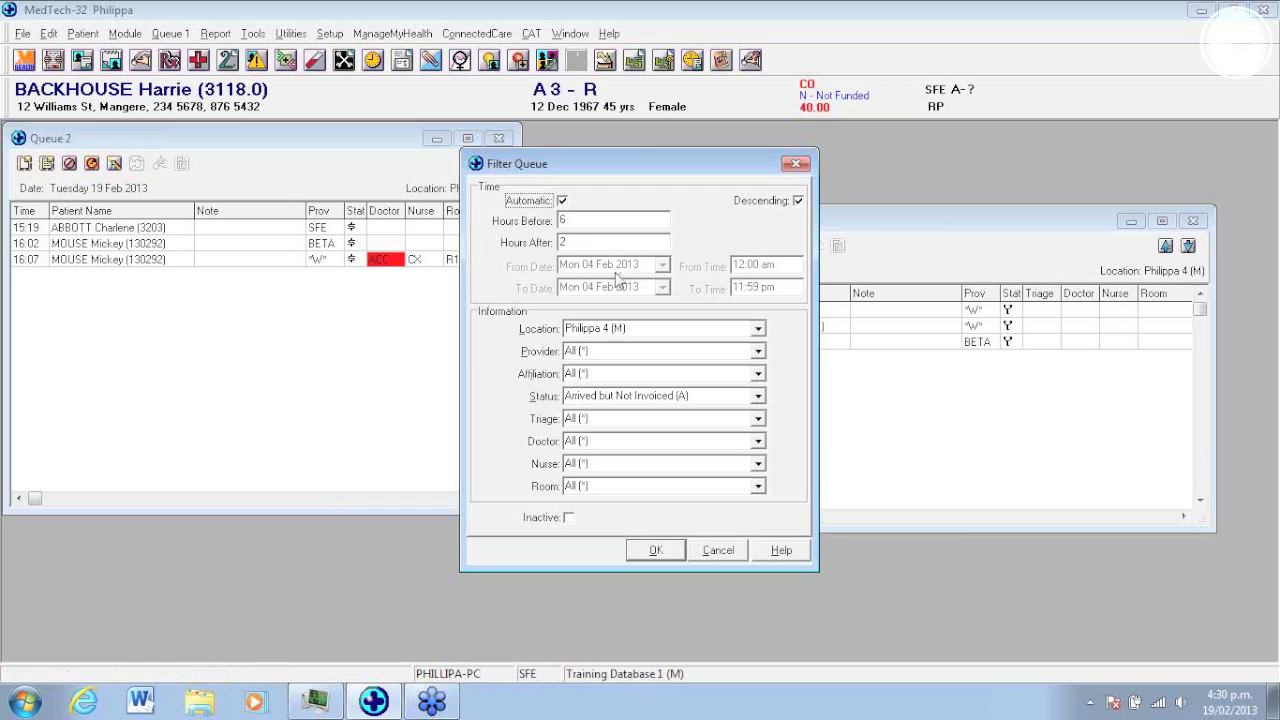
pyautogui.click(796, 164)
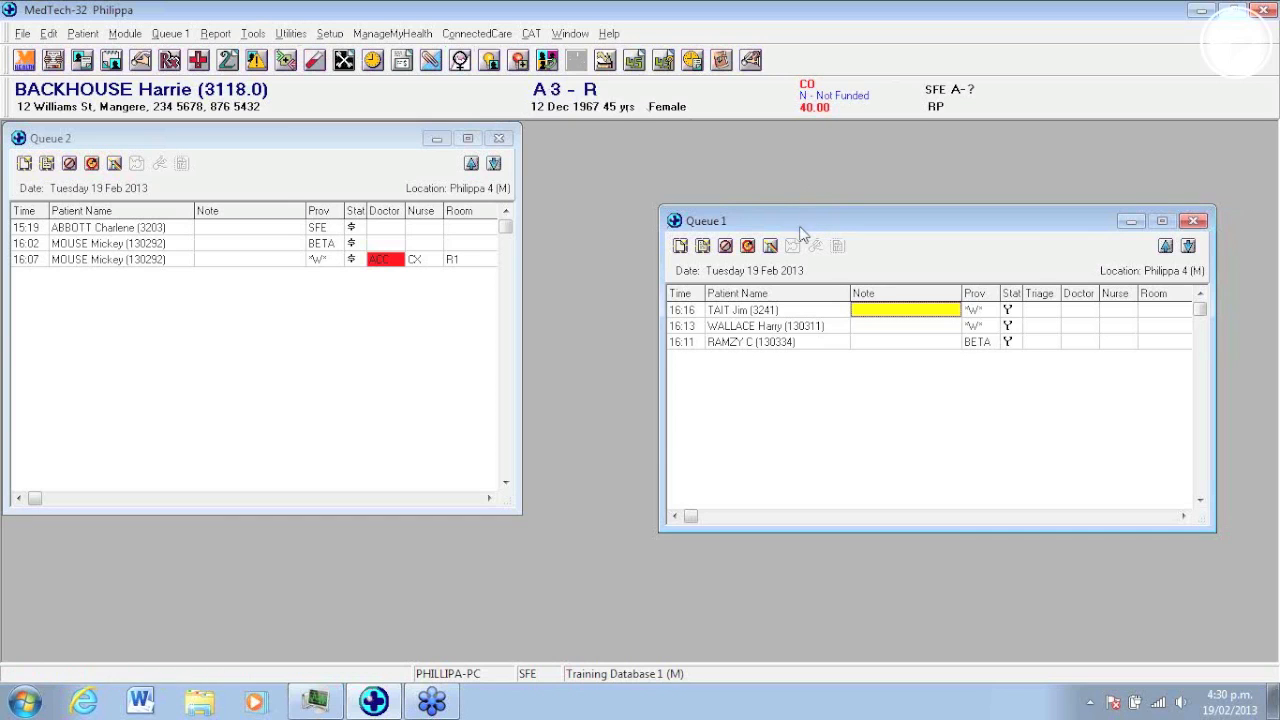
pyautogui.click(170, 36)
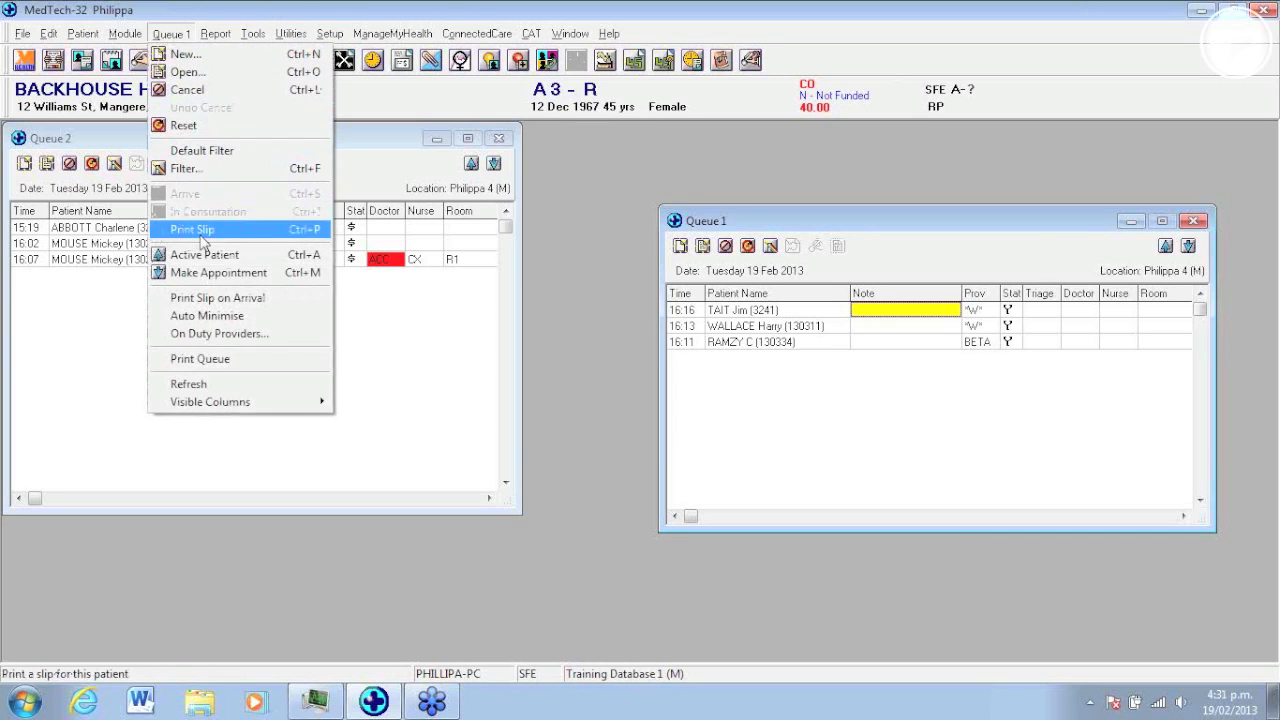
pyautogui.click(200, 335)
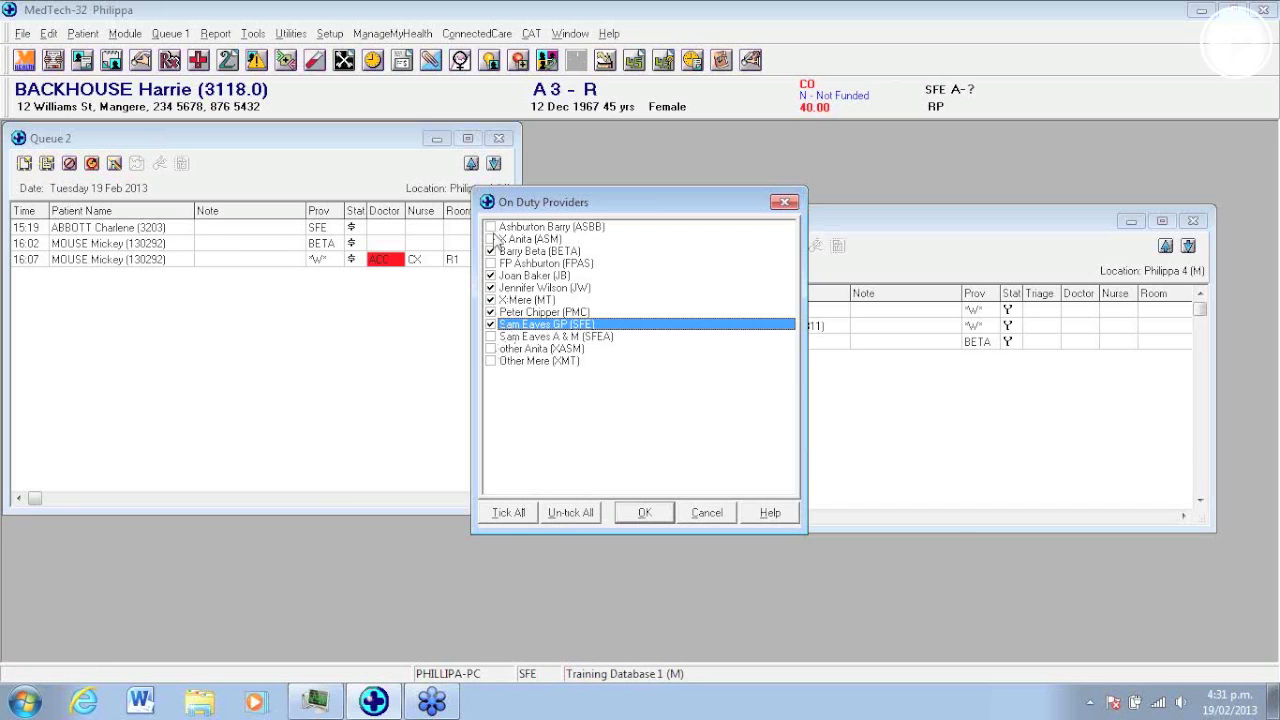
pyautogui.click(652, 513)
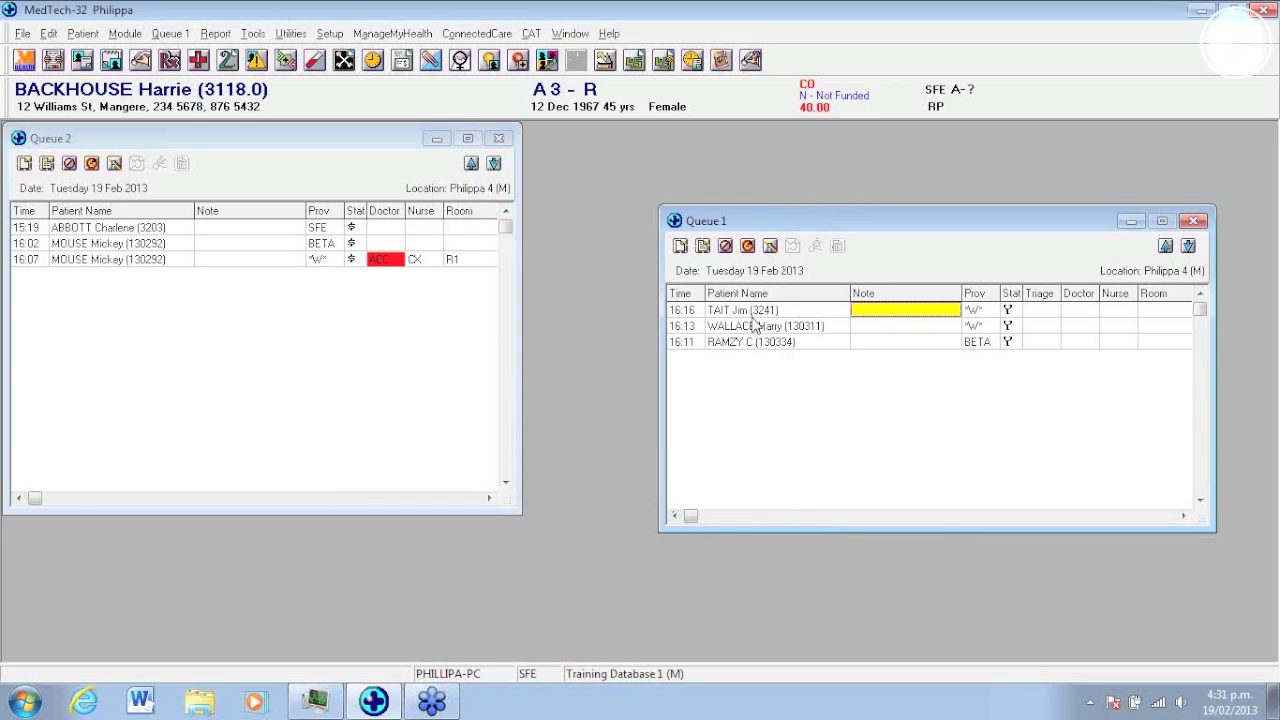
# Step: Search patients for "D", make the first match the active patient and add that patient to Queue 1
pyautogui.click(768, 321)
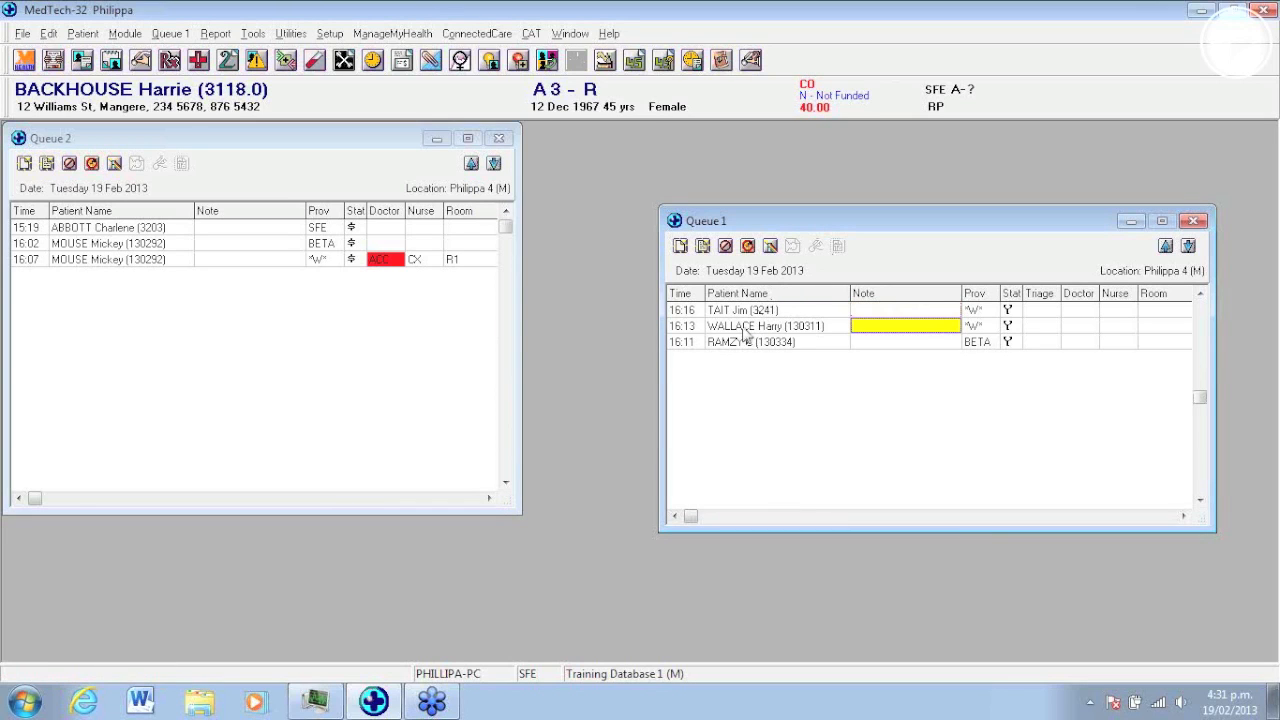
pyautogui.click(706, 249)
pyautogui.write('D')
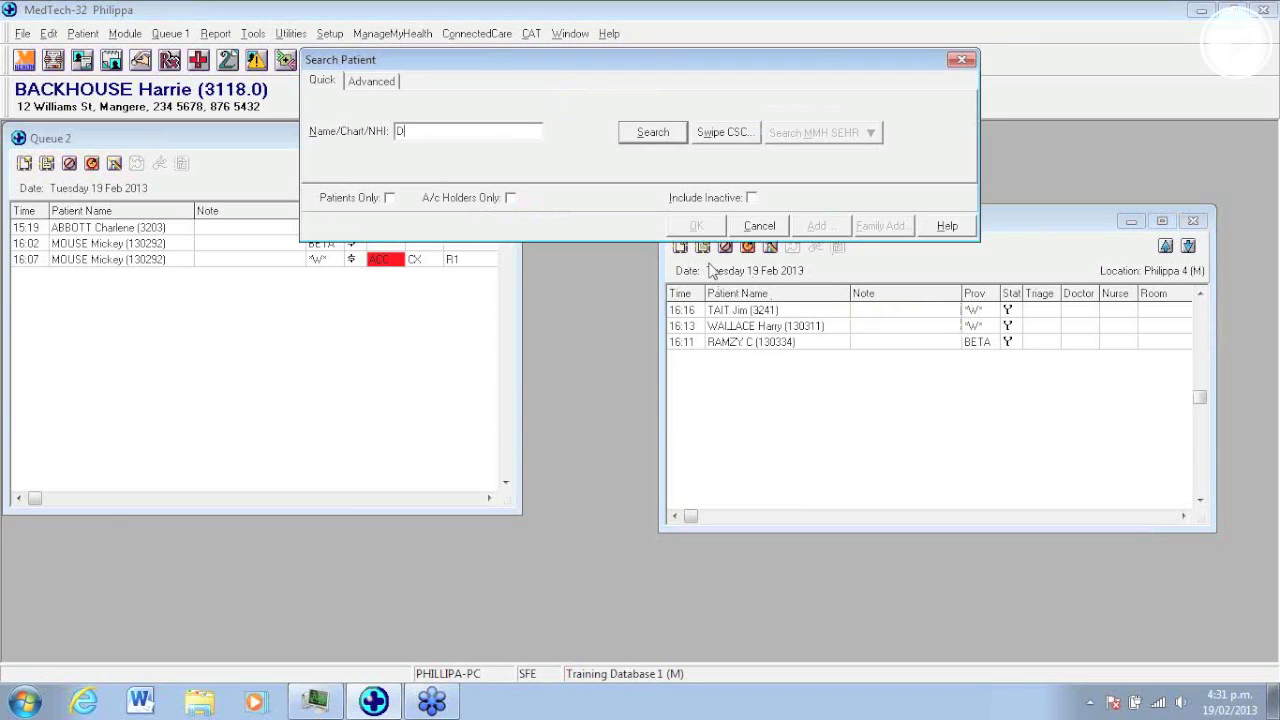
pyautogui.press('Return')
pyautogui.press('Return')
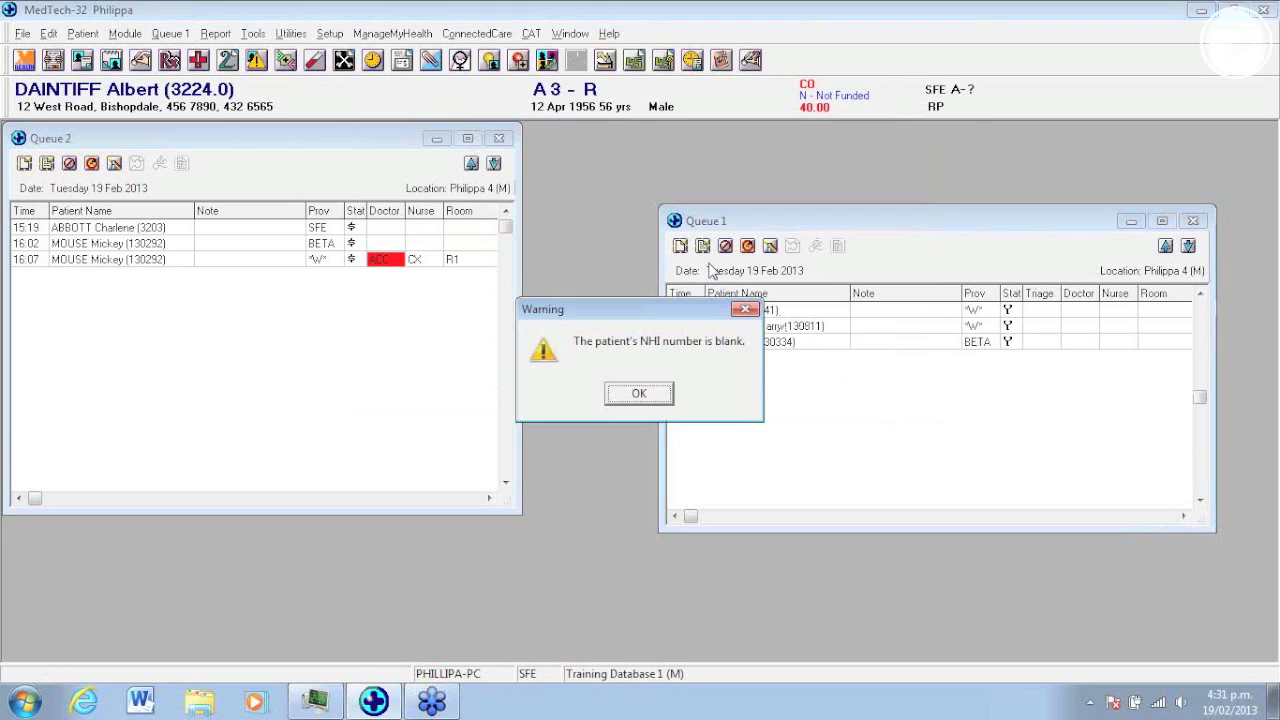
pyautogui.press('Return')
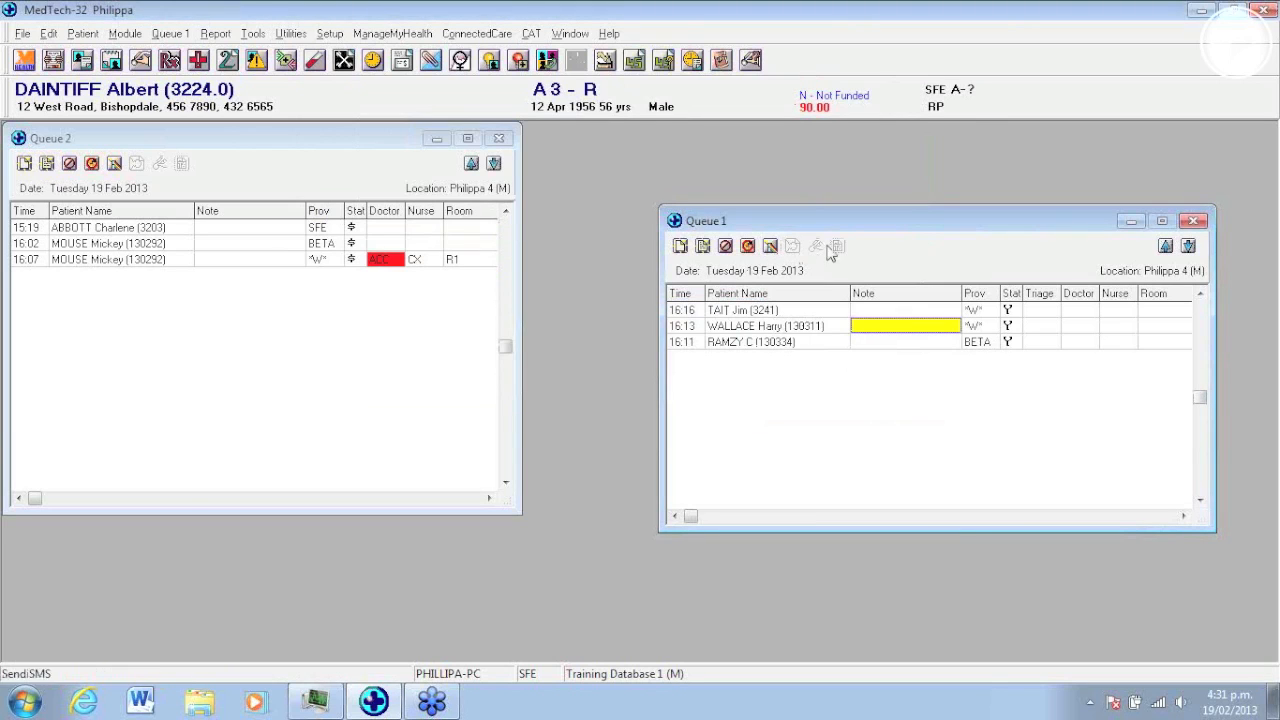
pyautogui.doubleClick(816, 365)
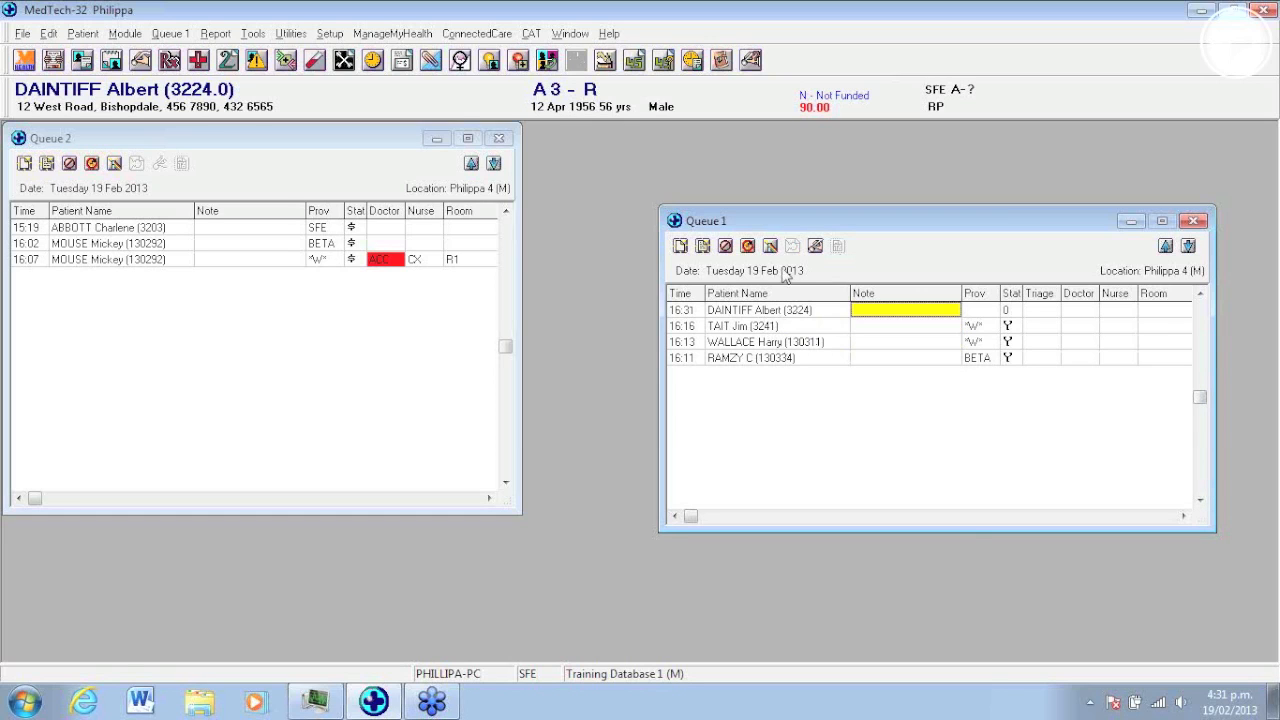
# Step: Check which providers can be chosen for an in-consultation status for the newly queued patient in Queue 1
pyautogui.click(815, 248)
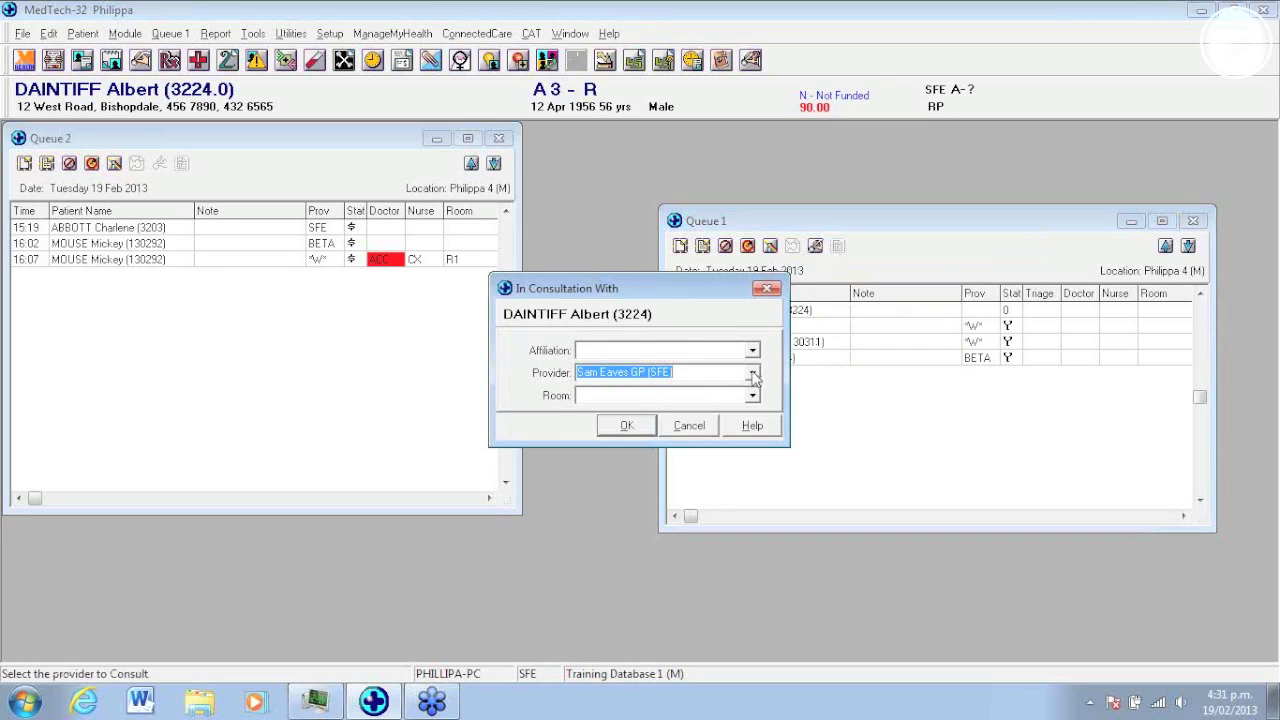
pyautogui.click(752, 374)
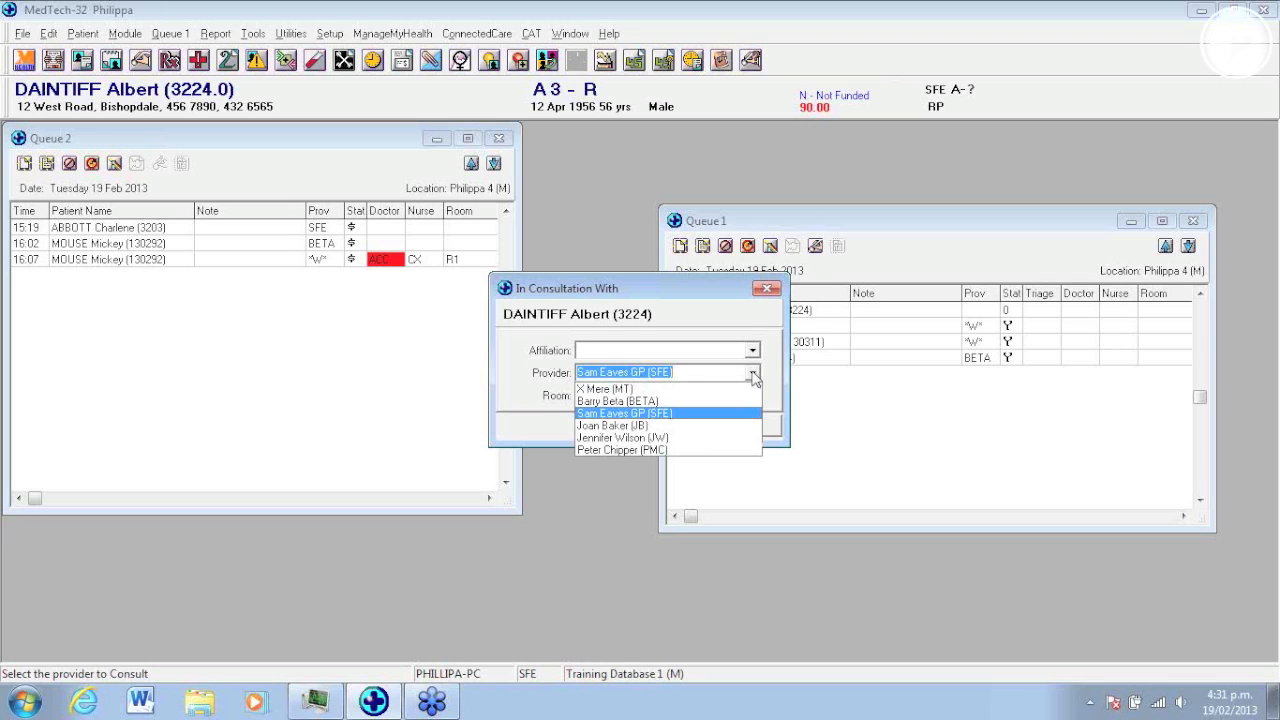
pyautogui.click(766, 288)
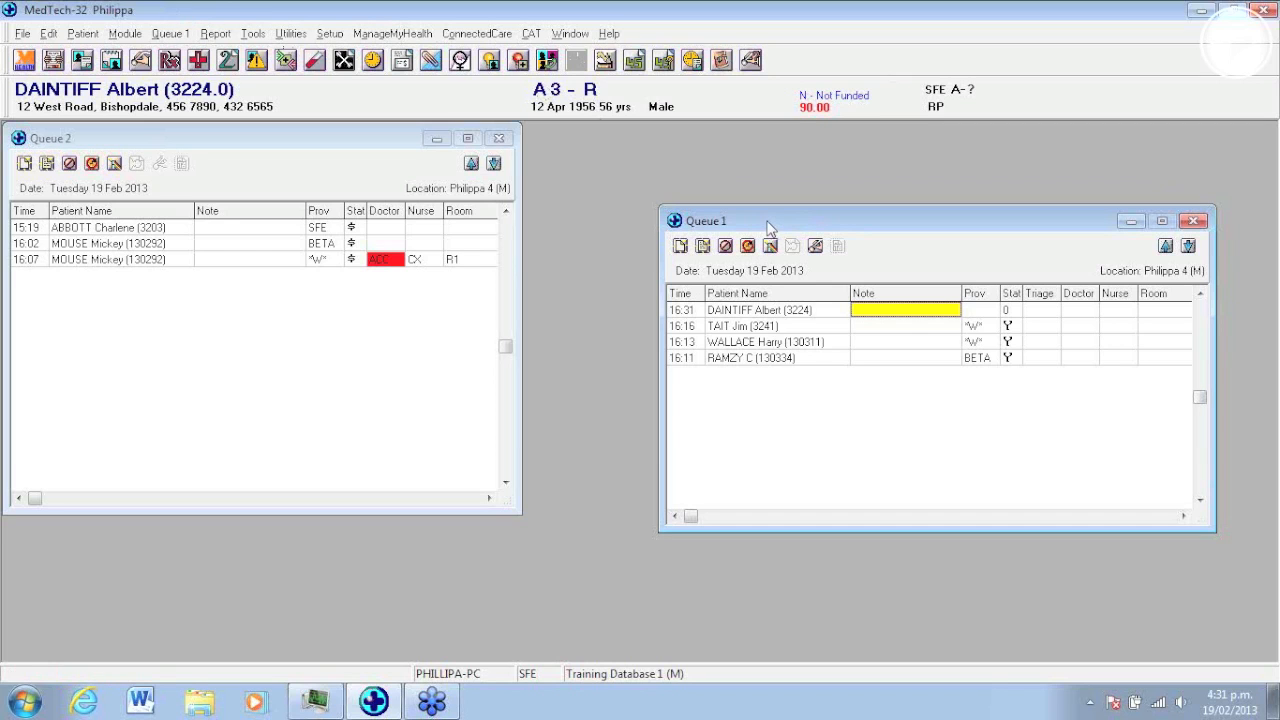
# Step: Review the location and affiliation choices in Queue 1's filter and accept the filter as it is
pyautogui.click(170, 33)
pyautogui.click(770, 247)
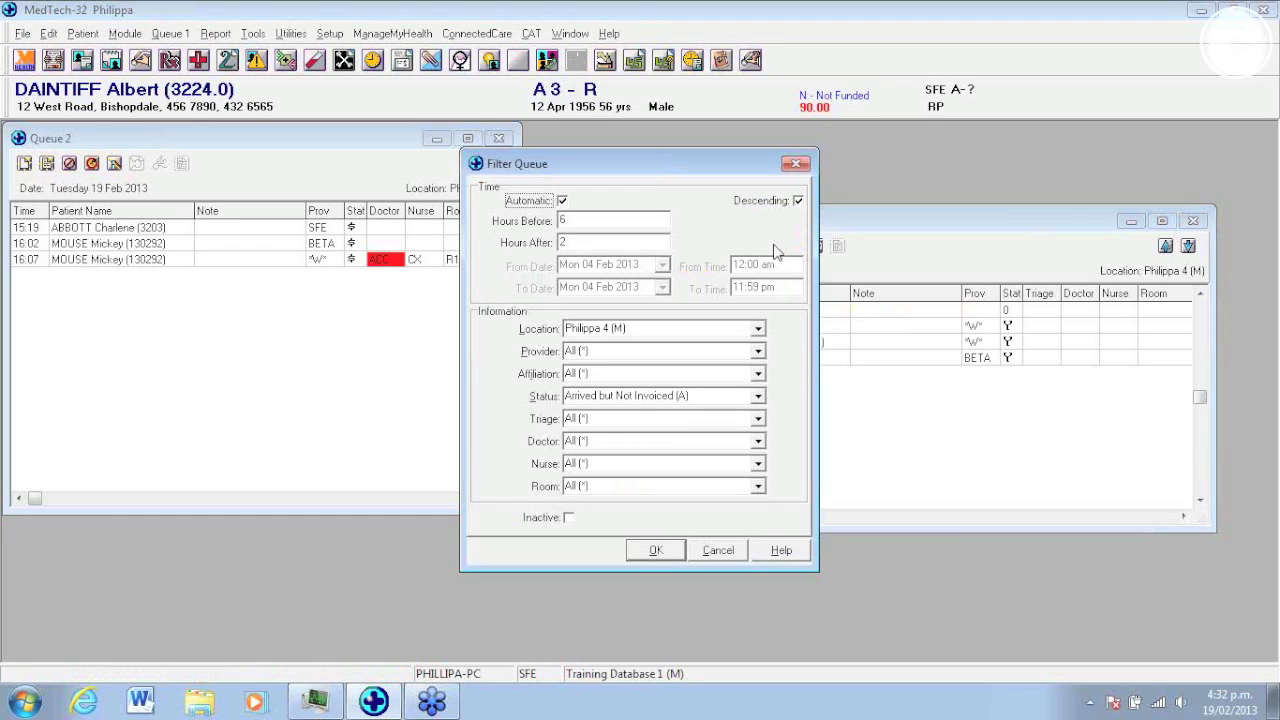
pyautogui.click(759, 332)
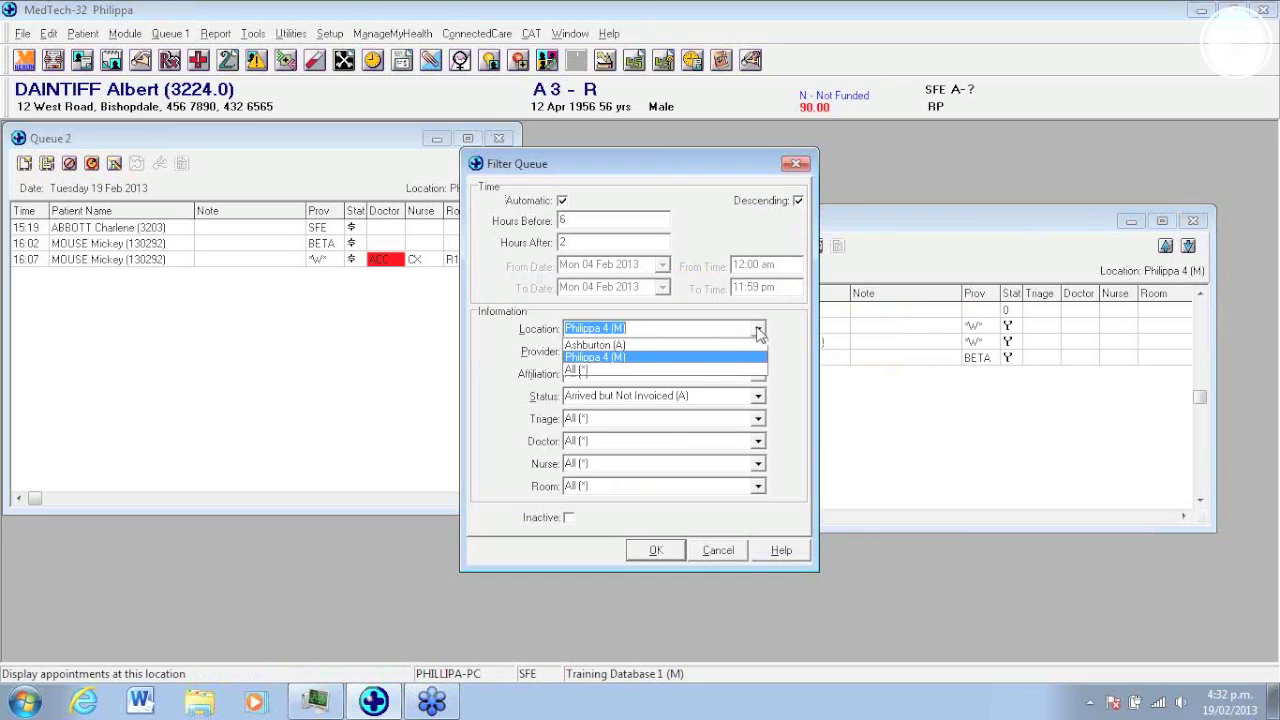
pyautogui.click(759, 332)
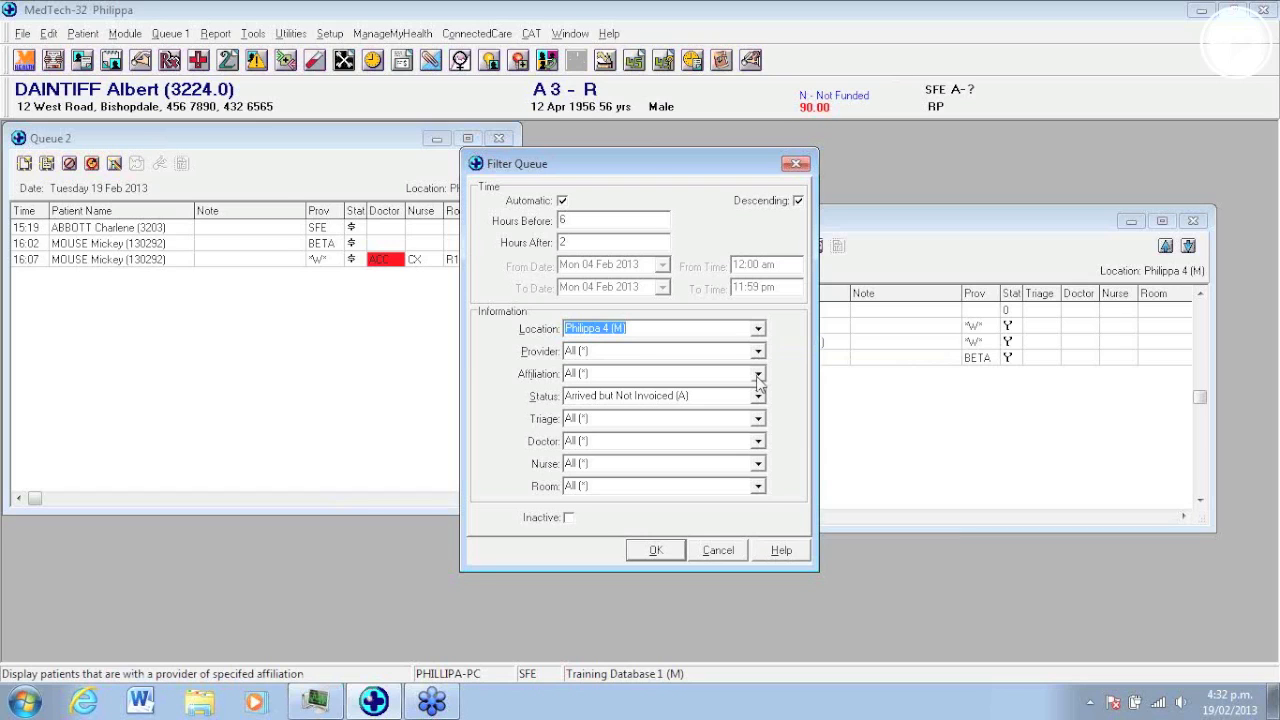
pyautogui.click(758, 380)
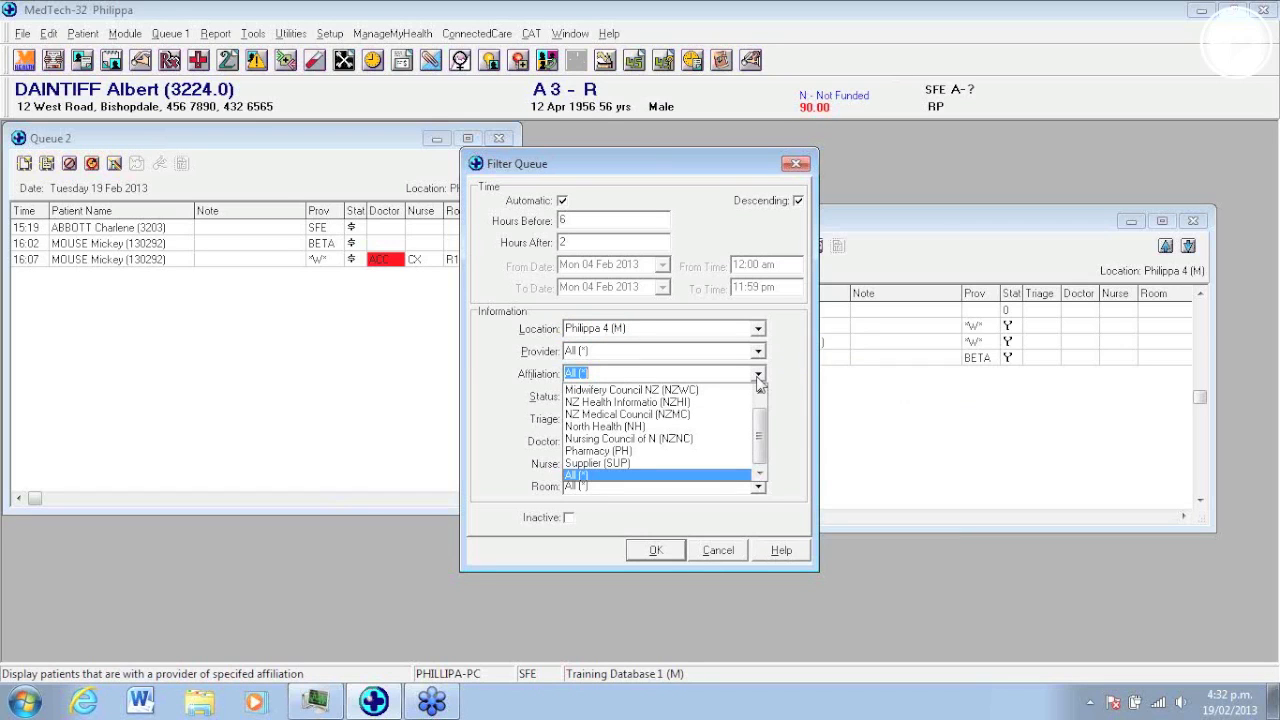
pyautogui.click(758, 380)
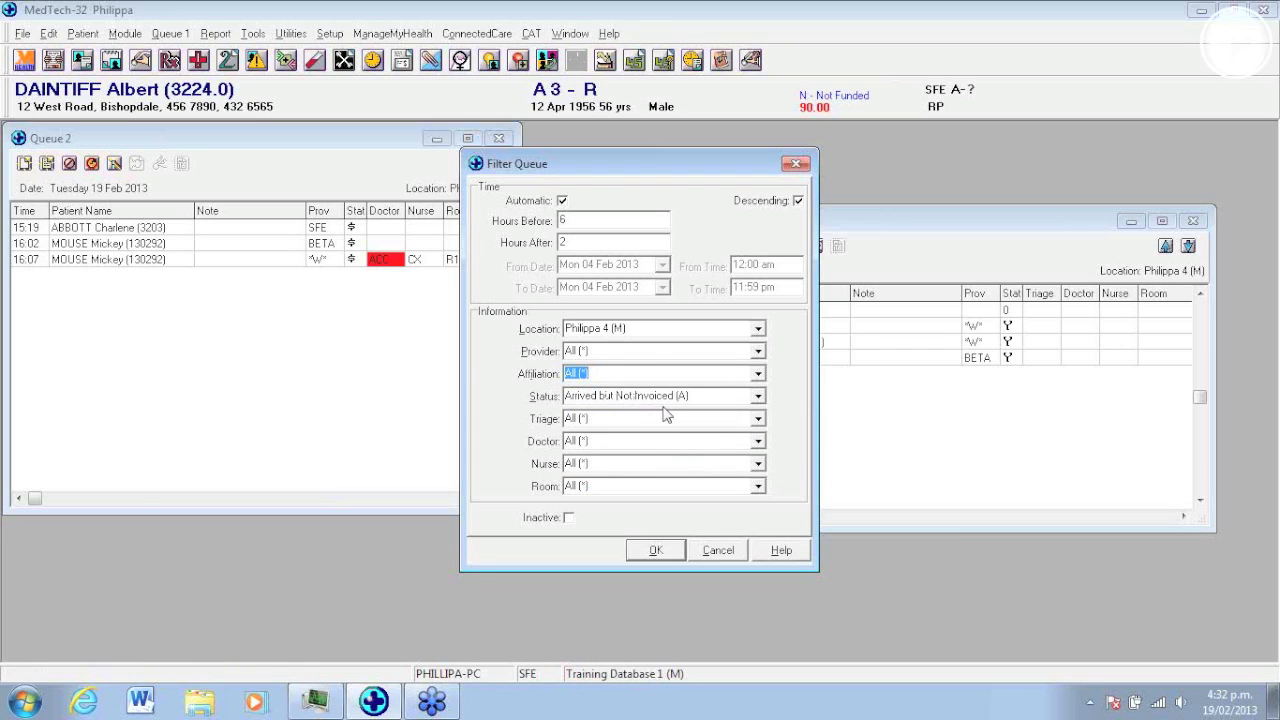
pyautogui.click(660, 551)
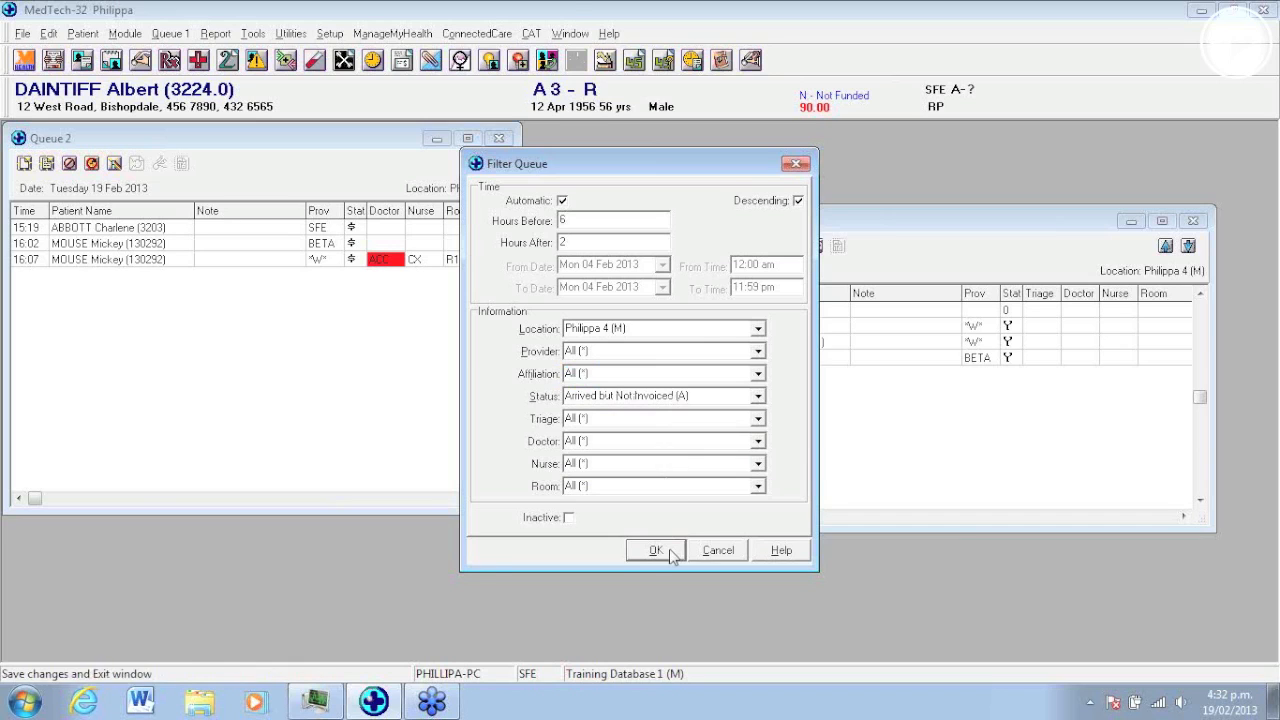
# Step: Try the All (*) status in Queue 2's filter and cancel the filter changes
pyautogui.click(214, 134)
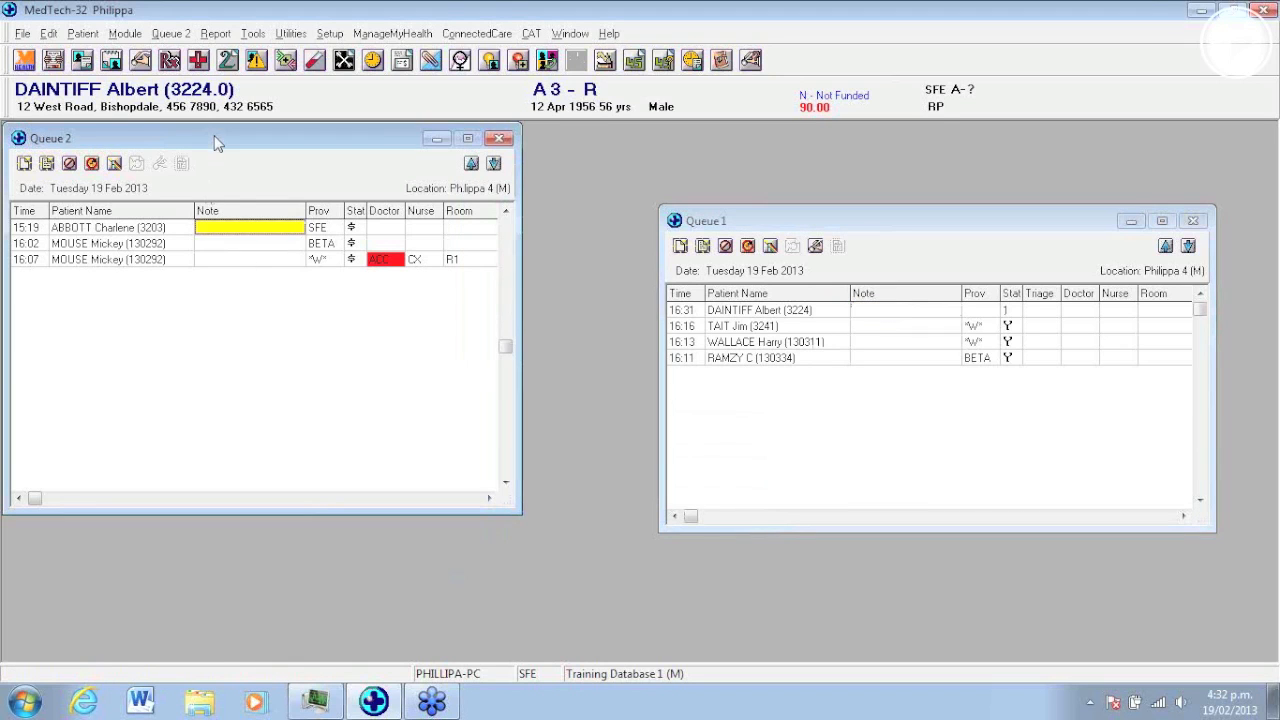
pyautogui.click(115, 163)
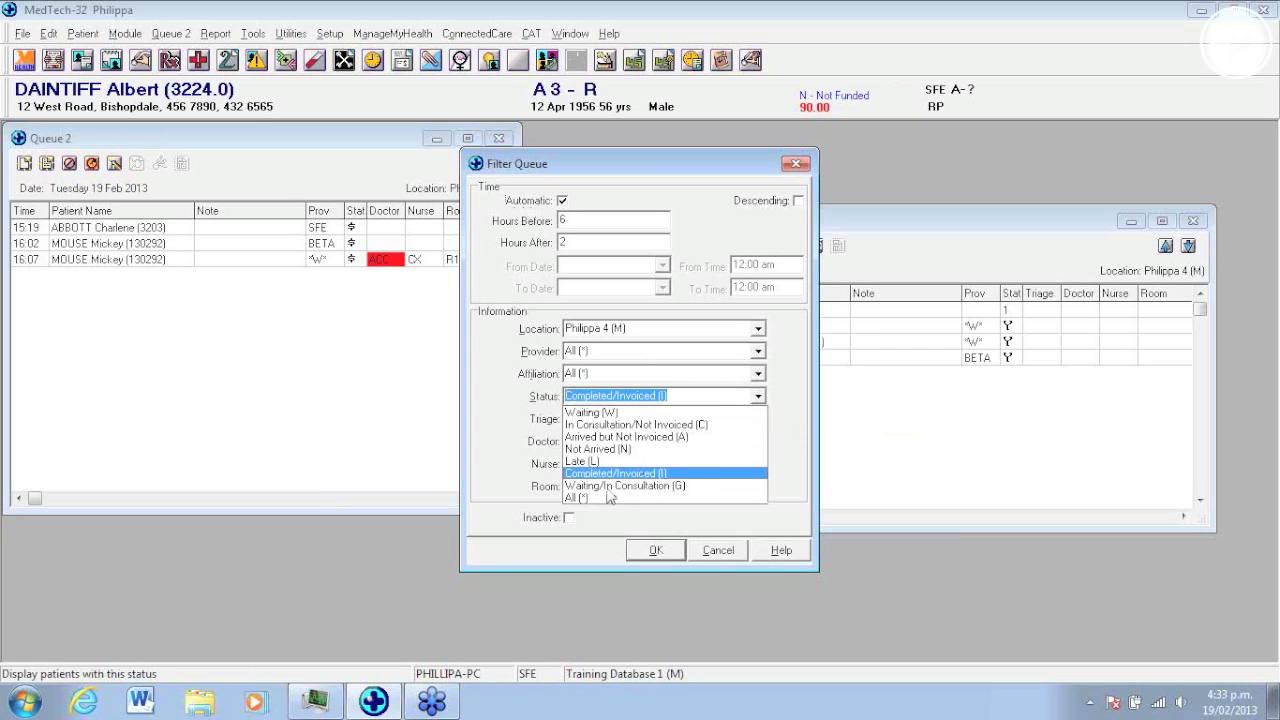
pyautogui.click(596, 497)
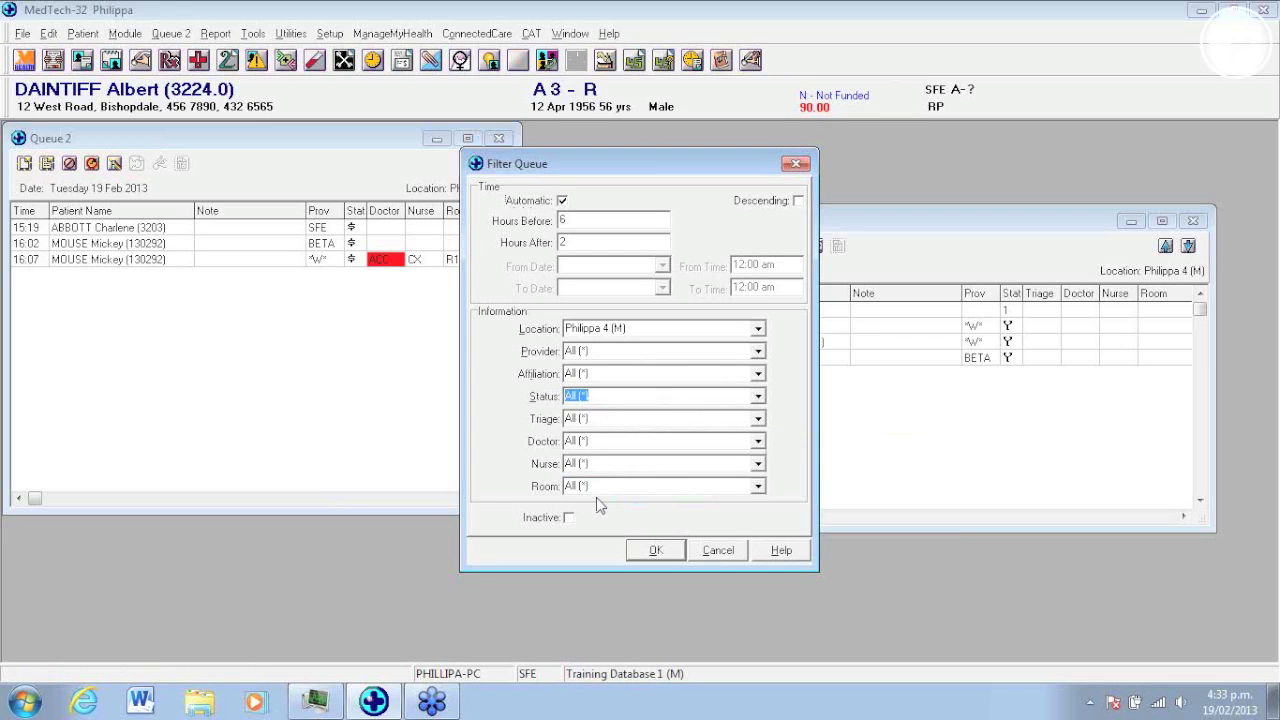
pyautogui.click(722, 552)
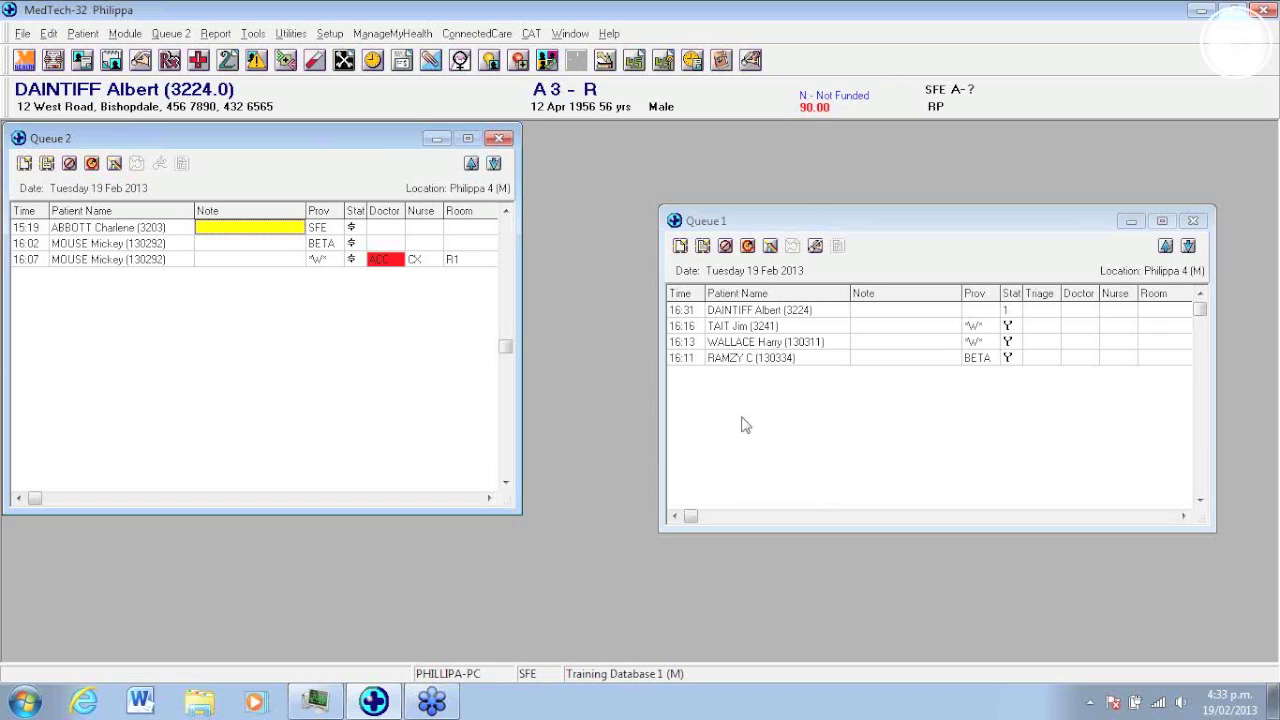
# Step: Search patients for "l", make the first match the active patient and add that patient to Queue 1
pyautogui.press('F3')
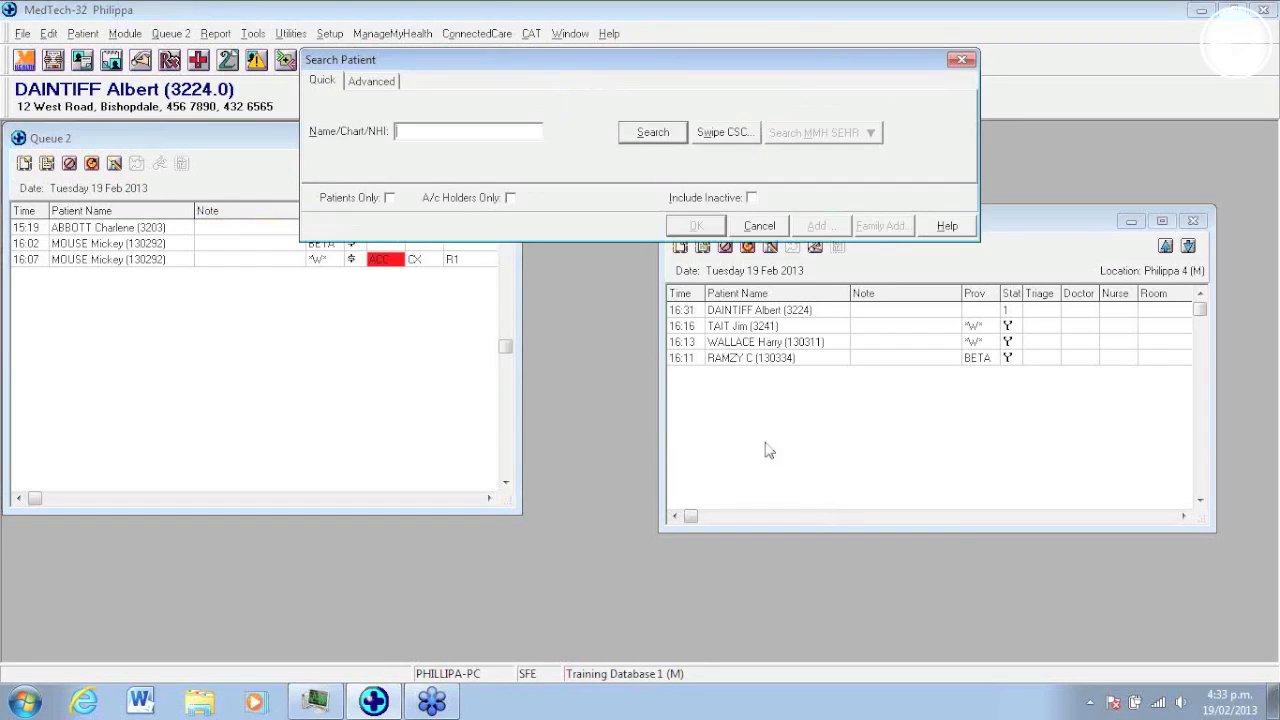
pyautogui.write('l')
pyautogui.press('Return')
pyautogui.press('Return')
pyautogui.press('Return')
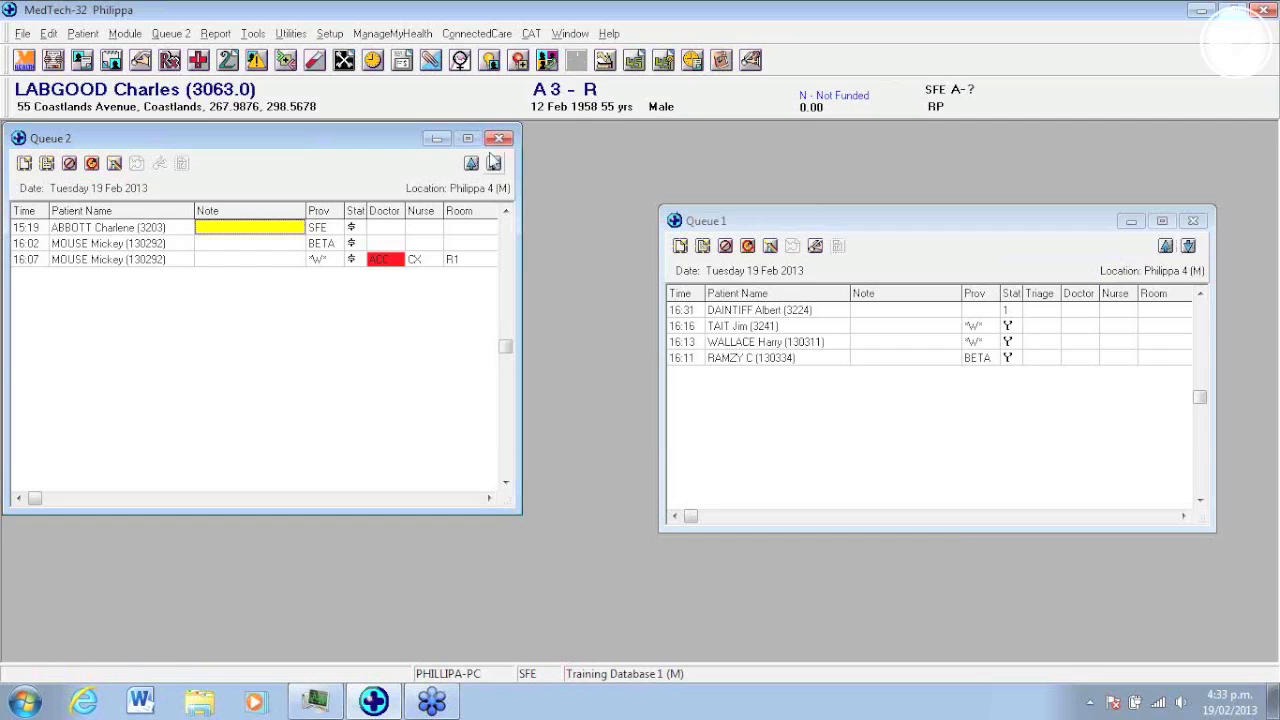
pyautogui.click(1187, 247)
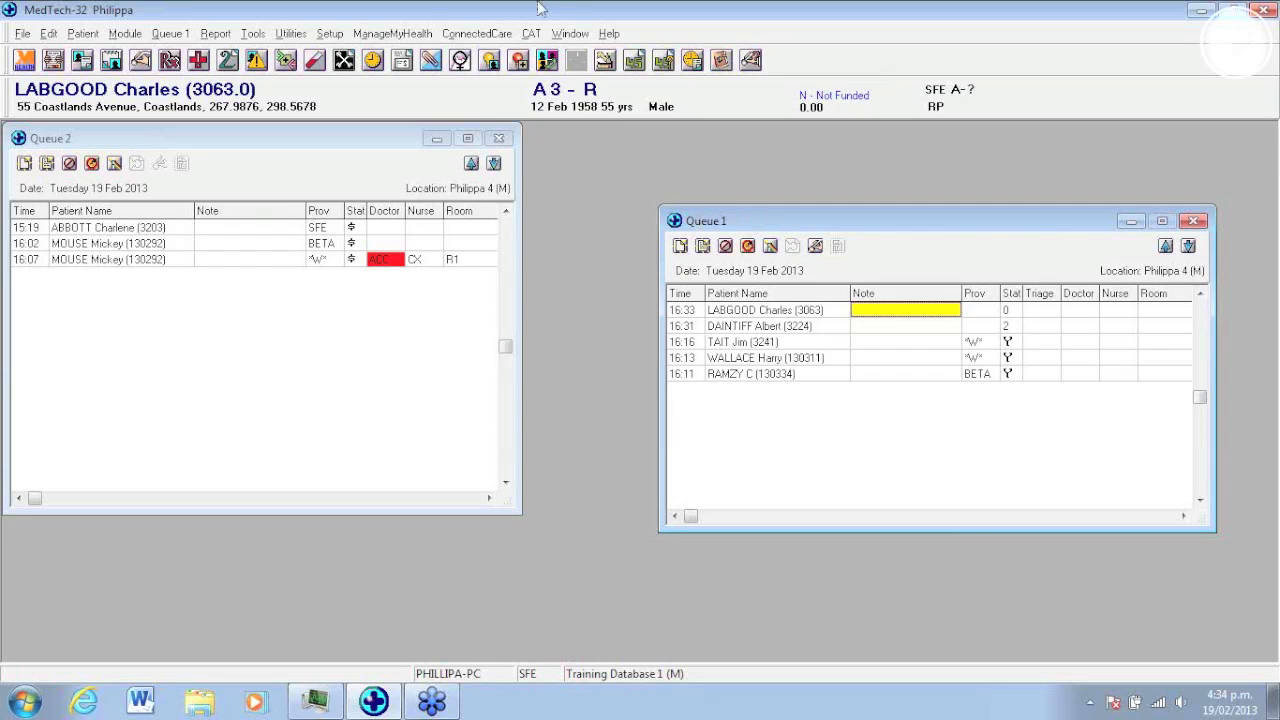
# Step: Open the queue settings of the location with code M in the location setup
pyautogui.click(321, 40)
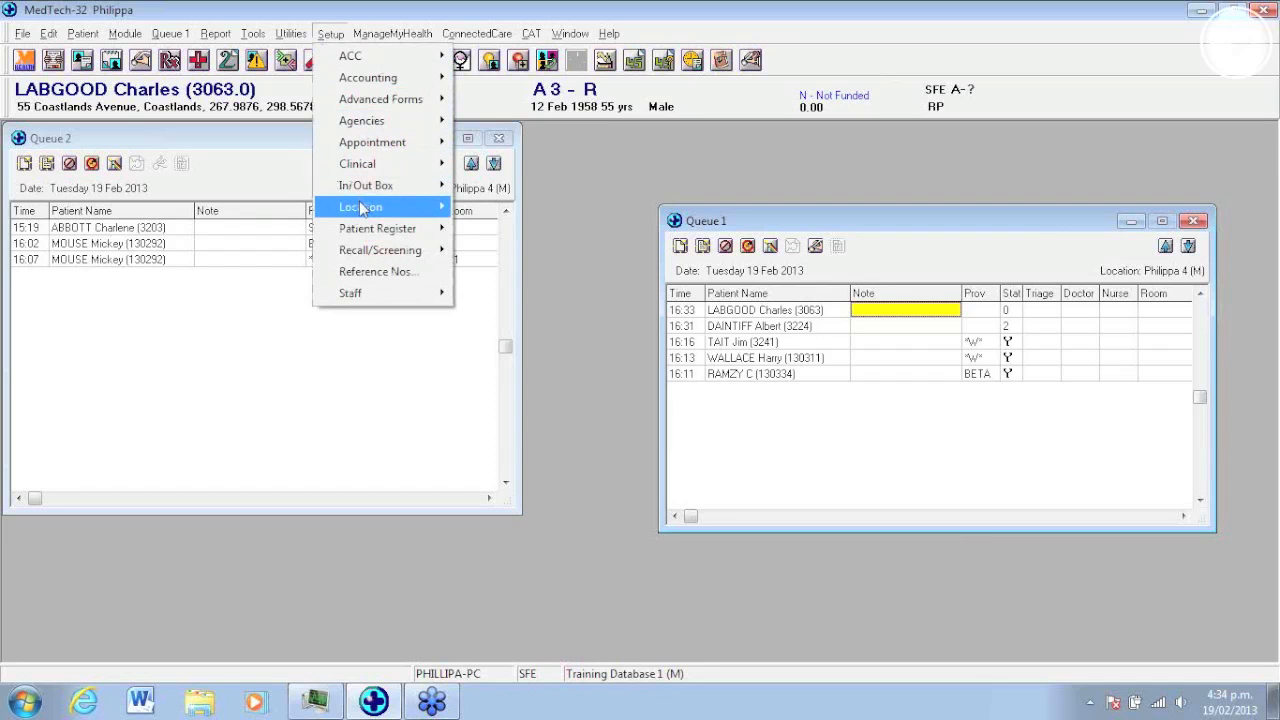
pyautogui.moveTo(363, 206)
pyautogui.click(497, 212)
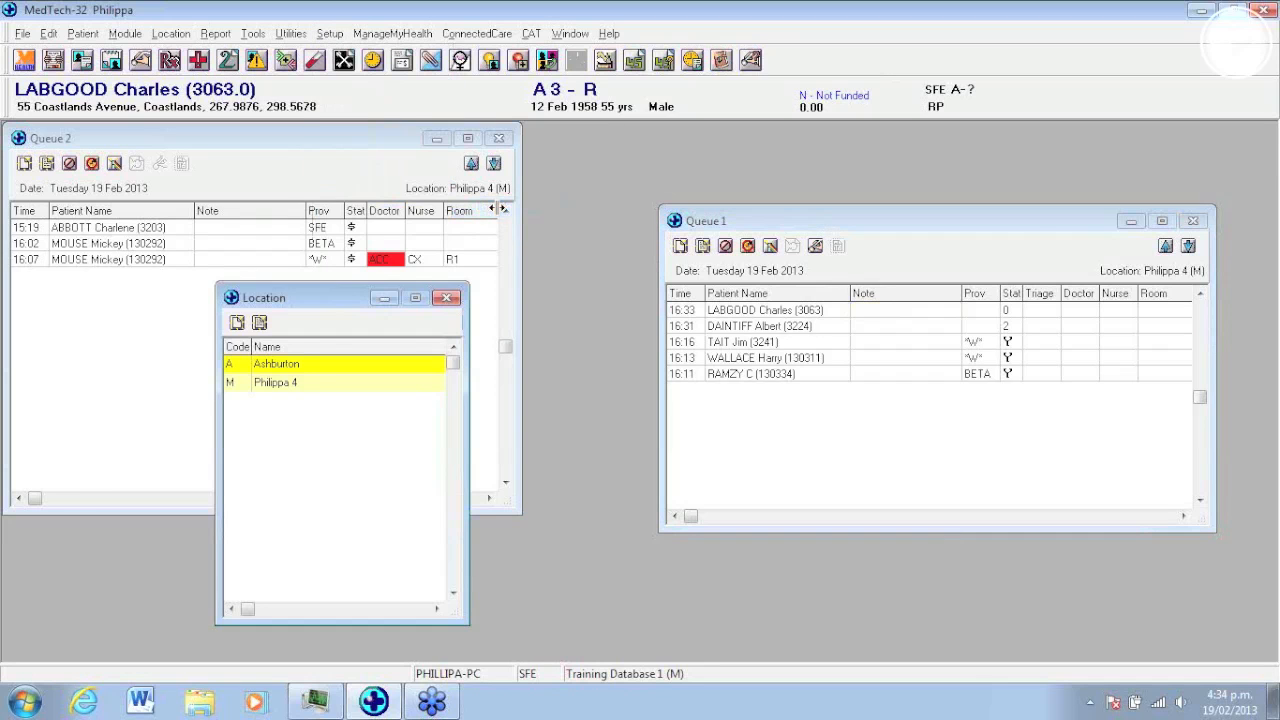
pyautogui.doubleClick(295, 385)
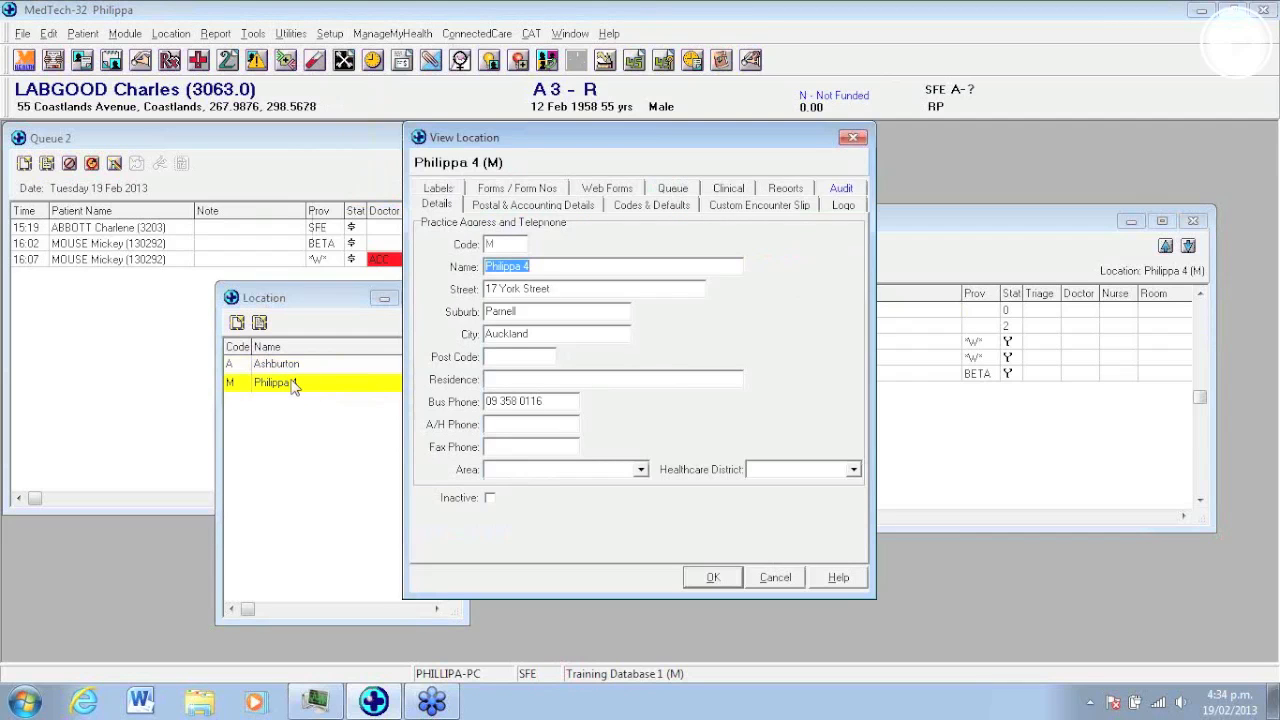
pyautogui.click(678, 192)
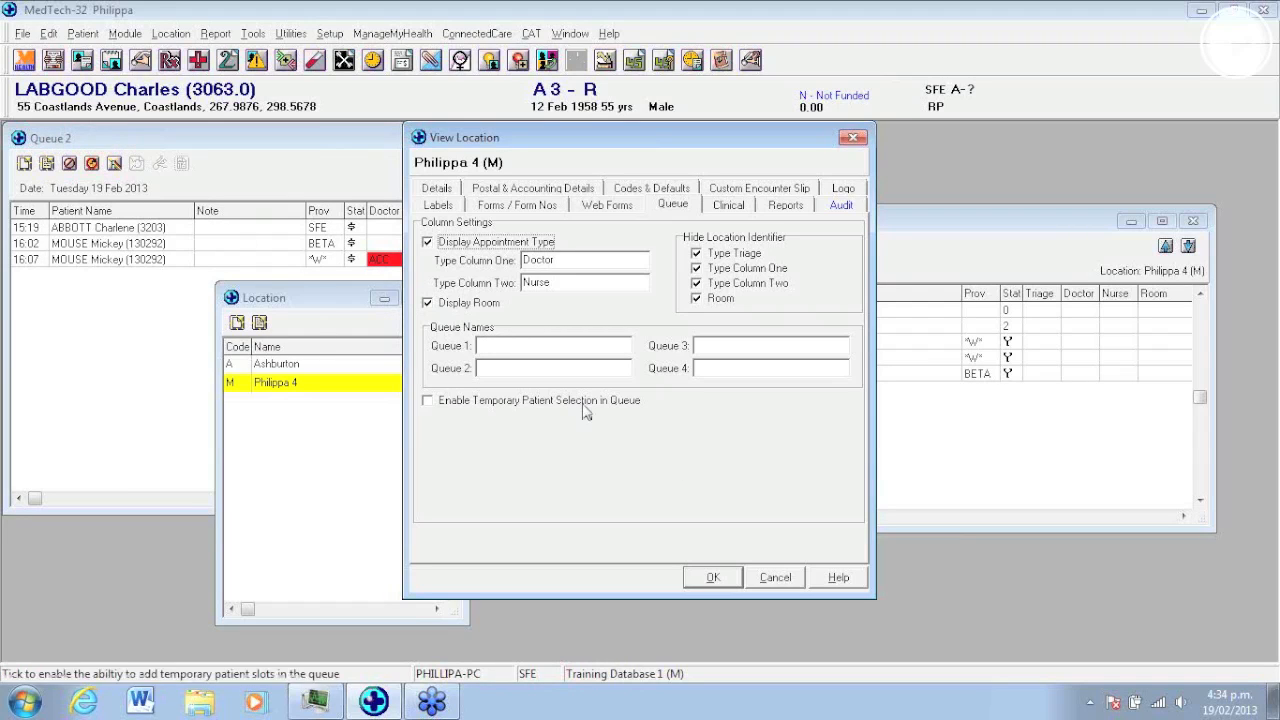
# Step: Cancel out of the location's queue settings and close the location list
pyautogui.click(775, 578)
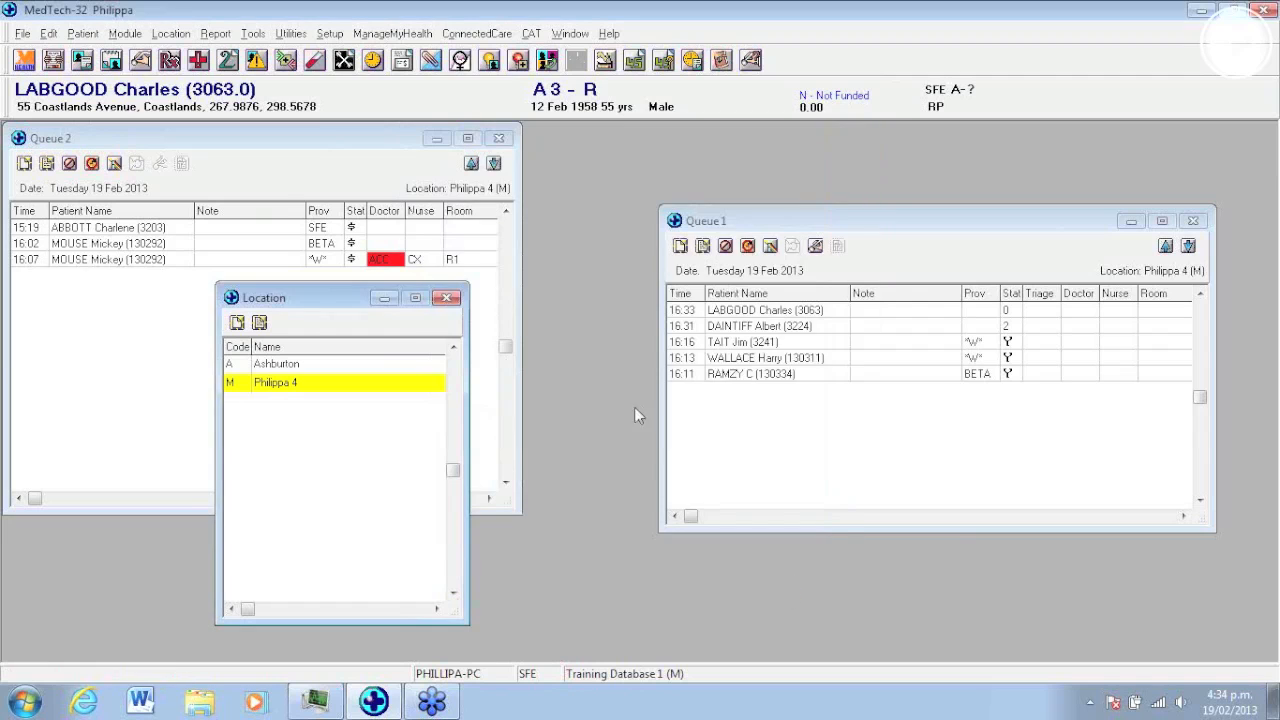
pyautogui.click(450, 298)
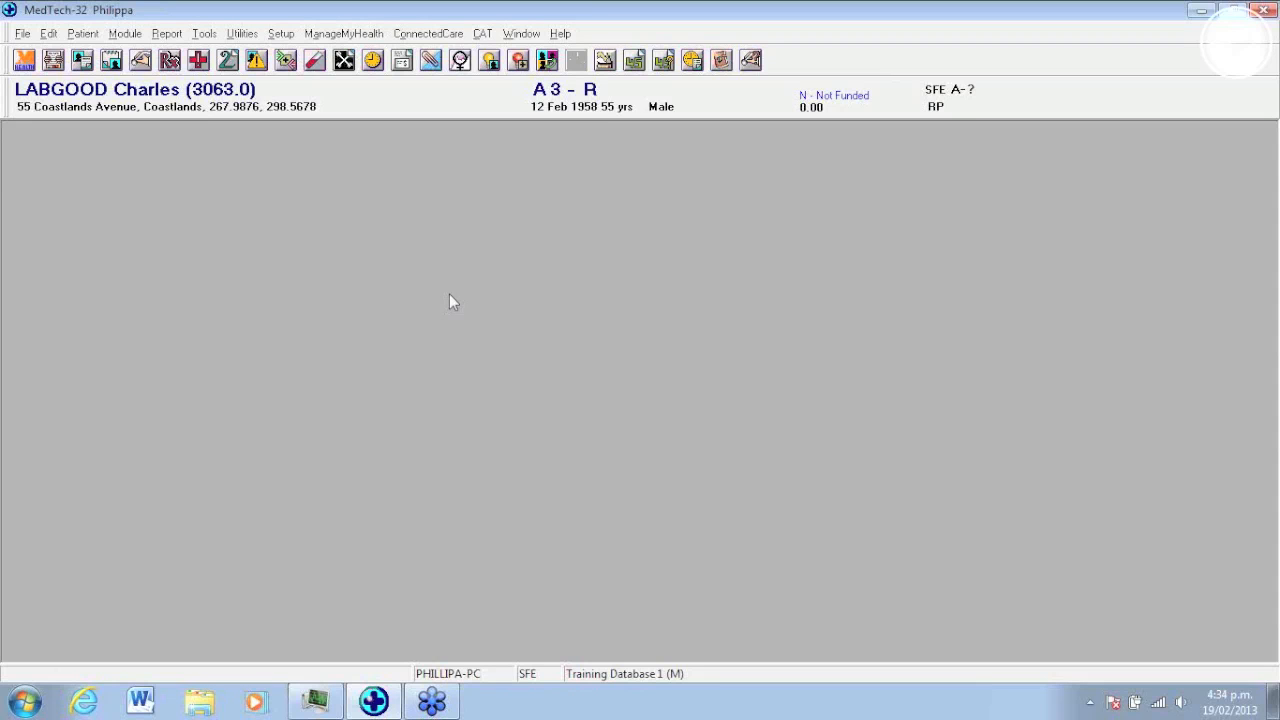
# Step: Preview the claims for all funders and providers with on-hold invoices included, and recheck the same filter
pyautogui.click(126, 34)
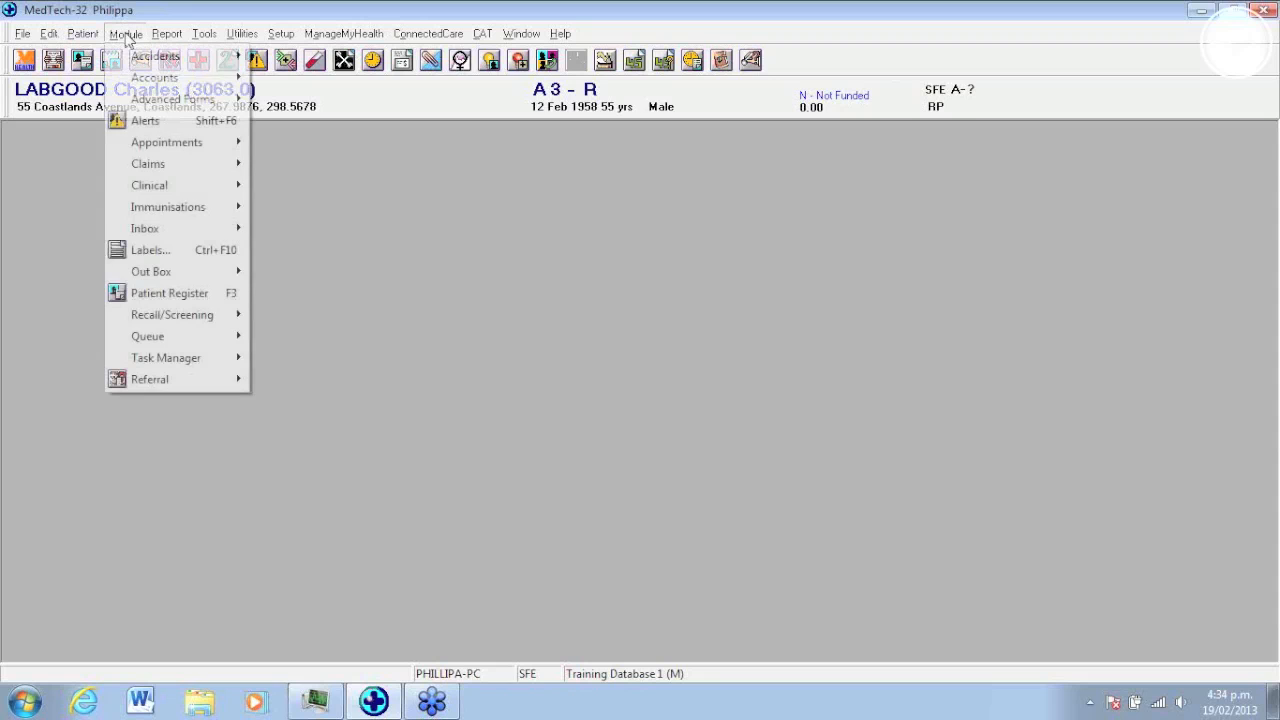
pyautogui.moveTo(155, 167)
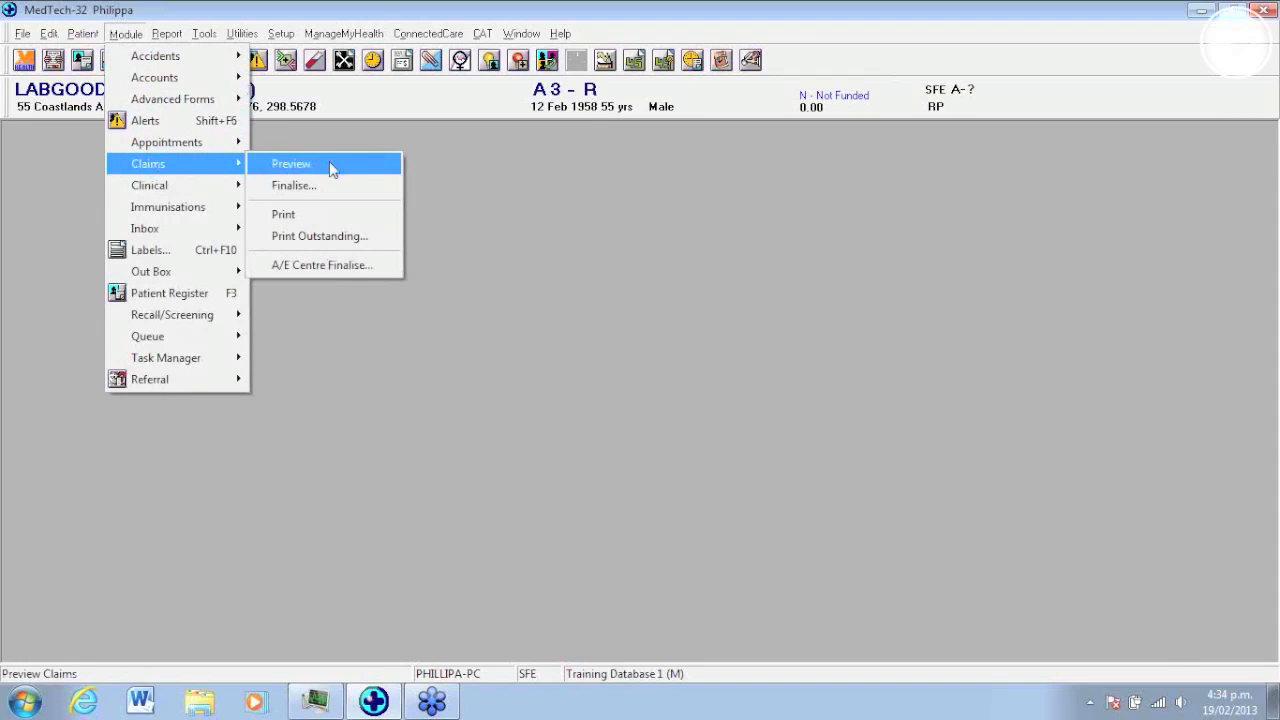
pyautogui.click(333, 170)
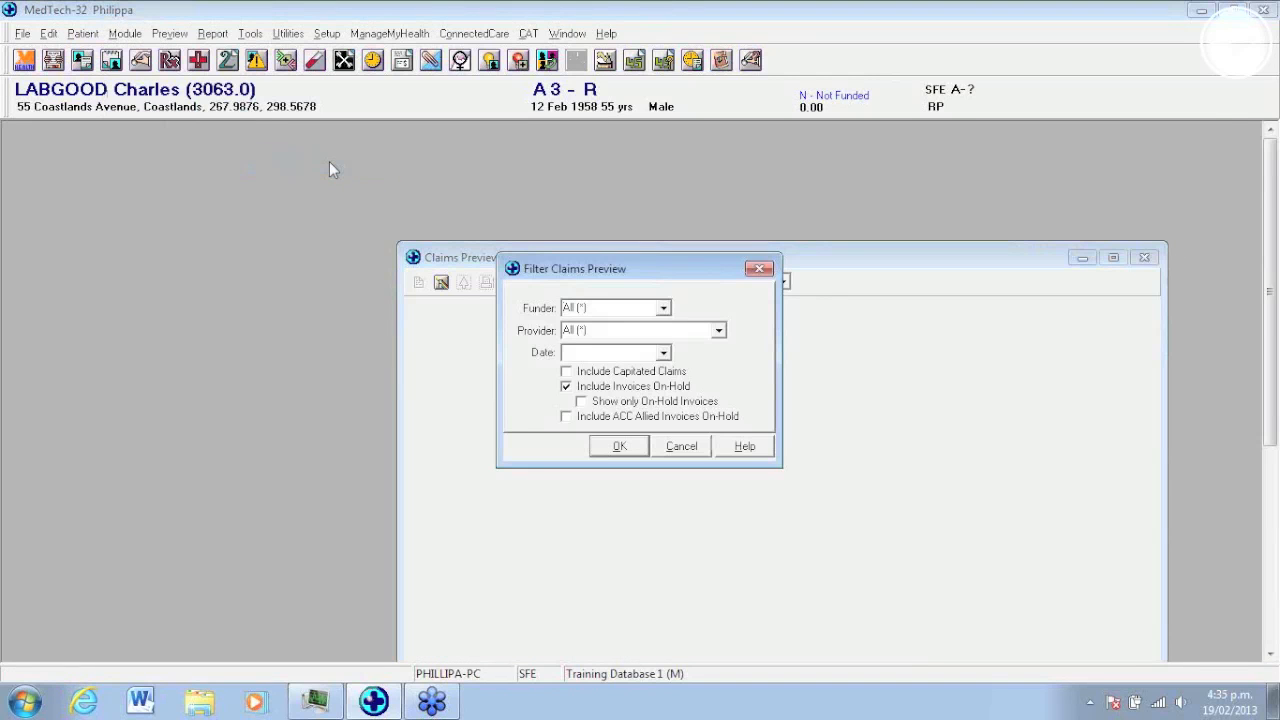
pyautogui.click(619, 446)
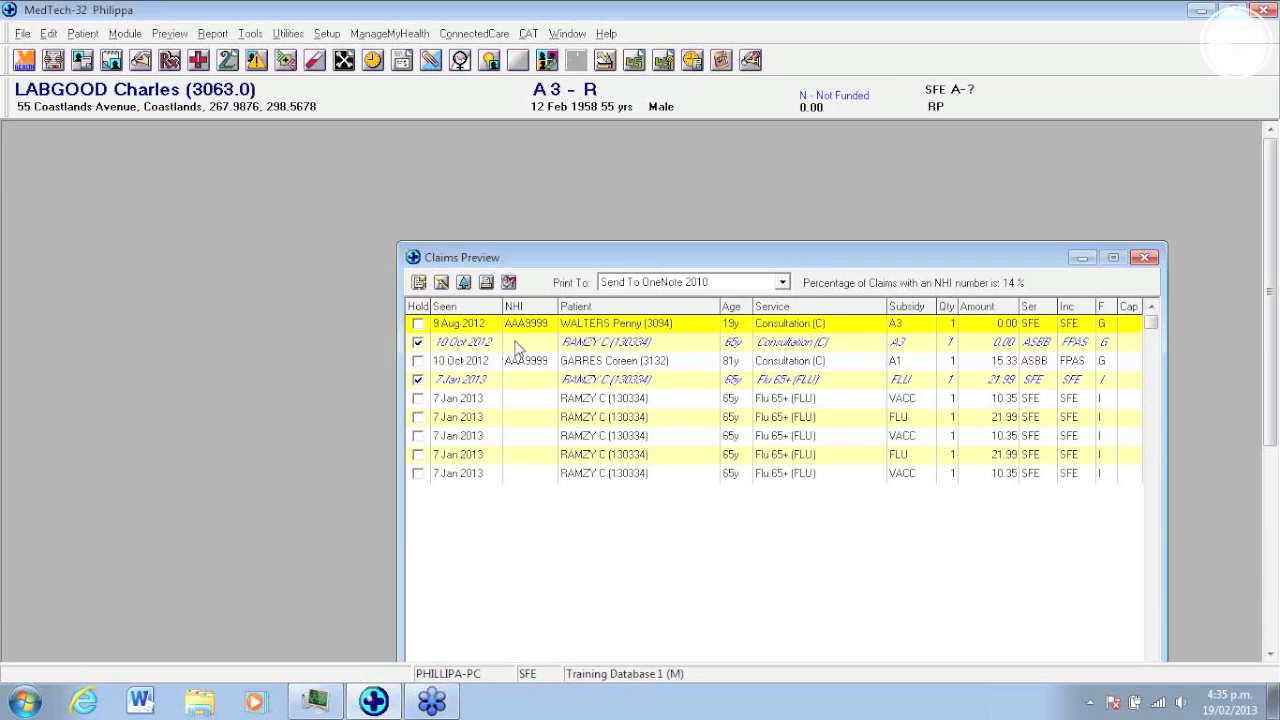
pyautogui.click(445, 288)
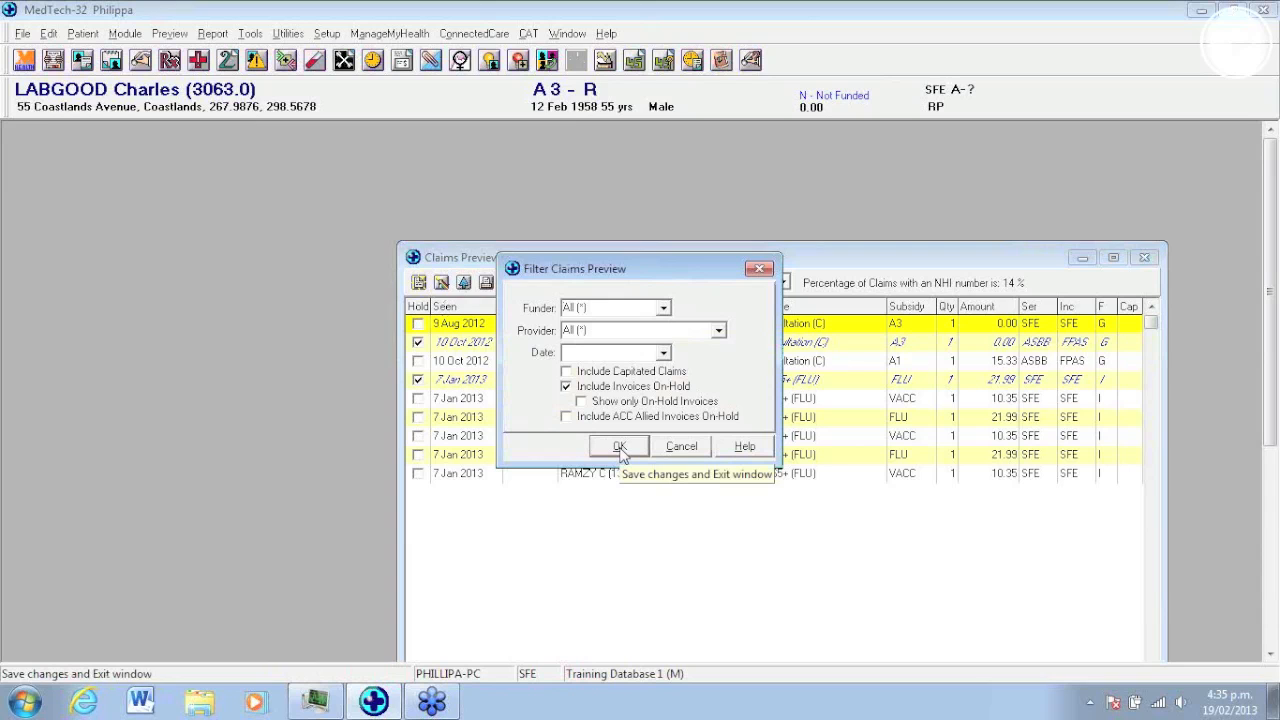
pyautogui.click(621, 448)
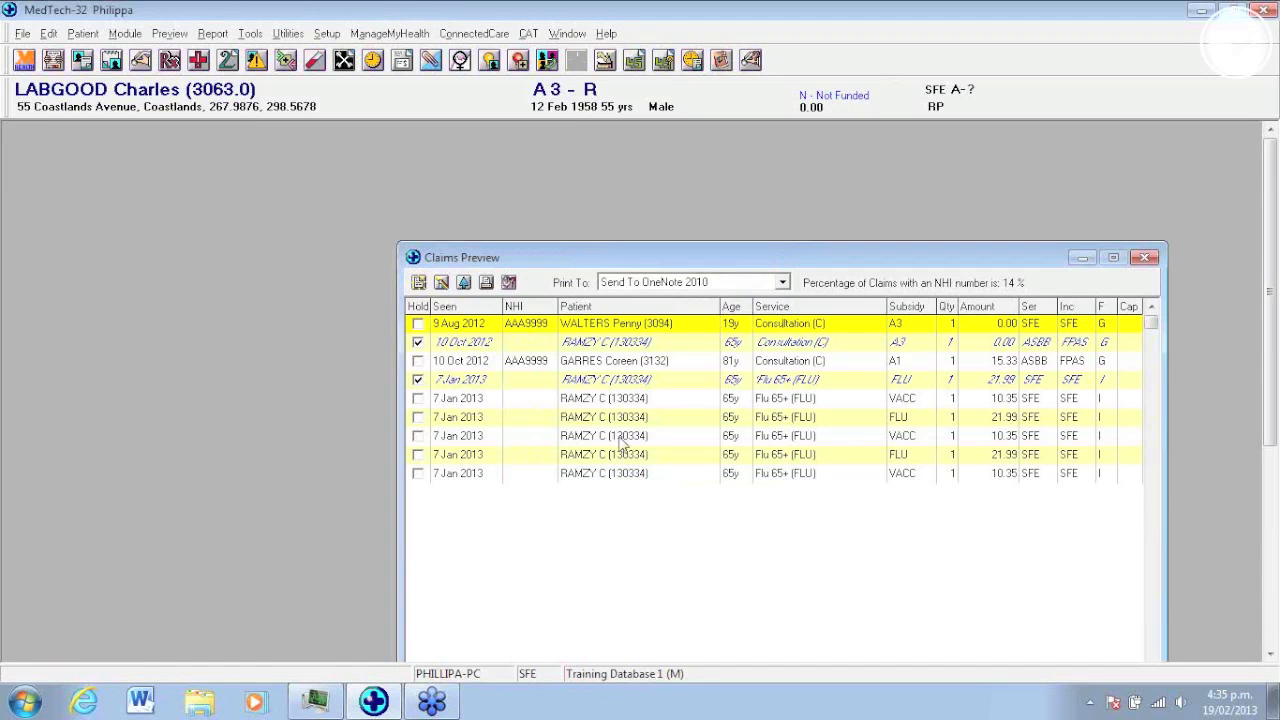
# Step: Demonstrate Un-select All and Select All on the claims' Hold ticks, leaving every claim un-selected
pyautogui.rightClick(421, 368)
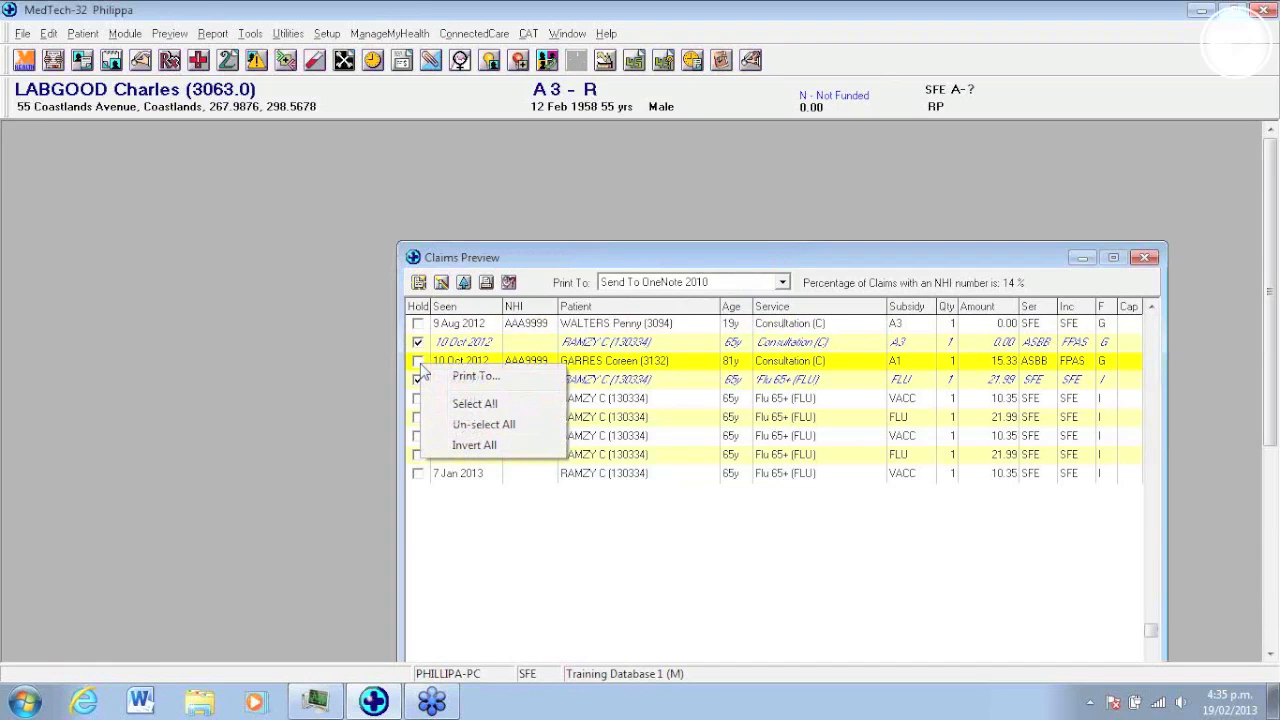
pyautogui.click(479, 427)
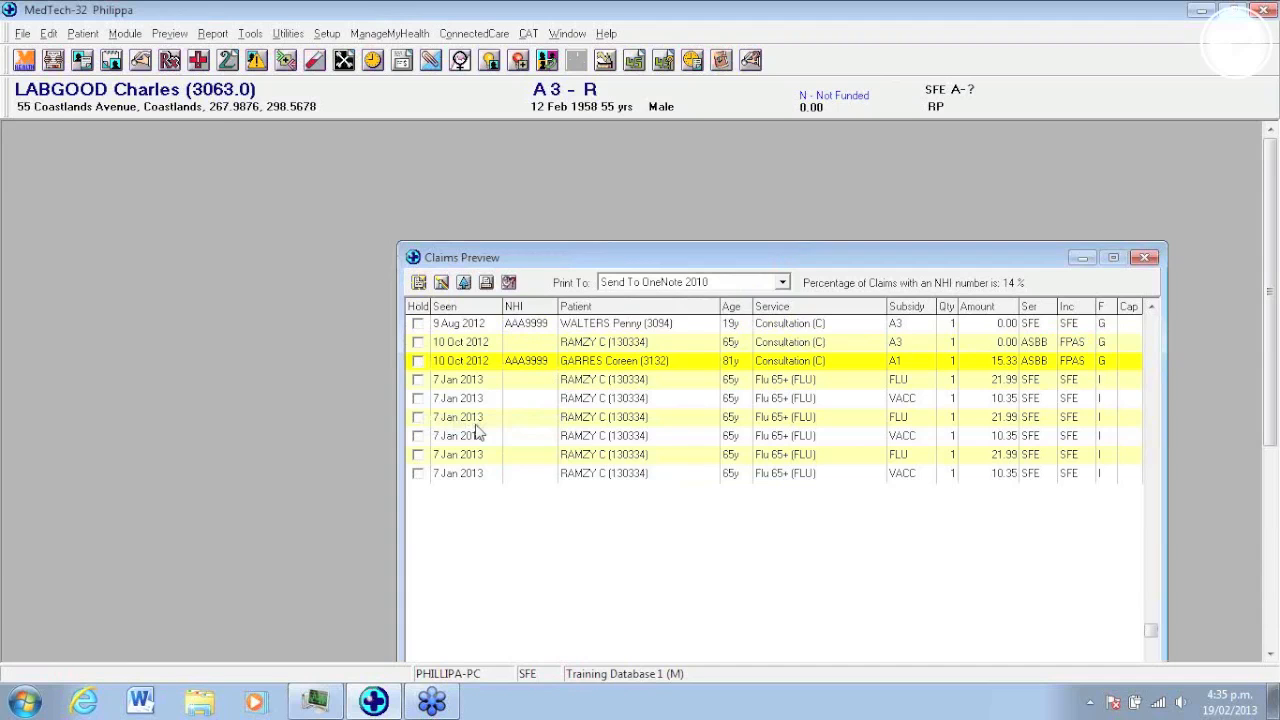
pyautogui.rightClick(423, 346)
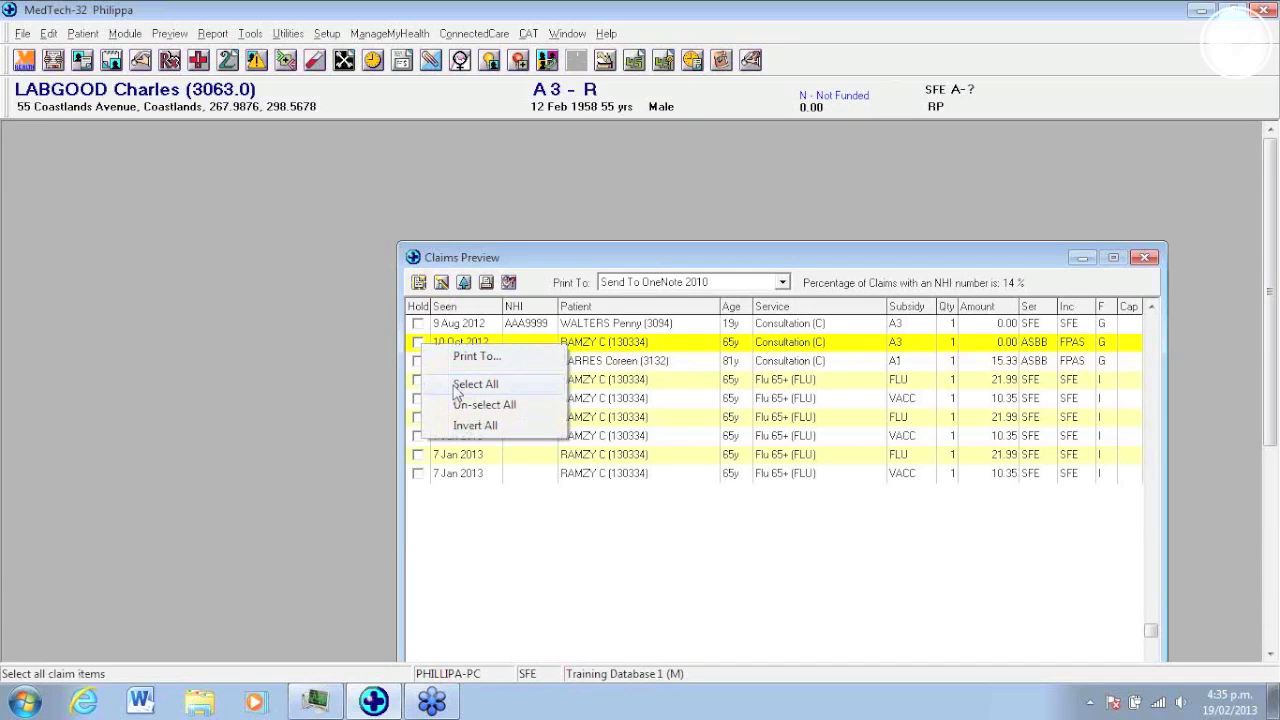
pyautogui.click(455, 388)
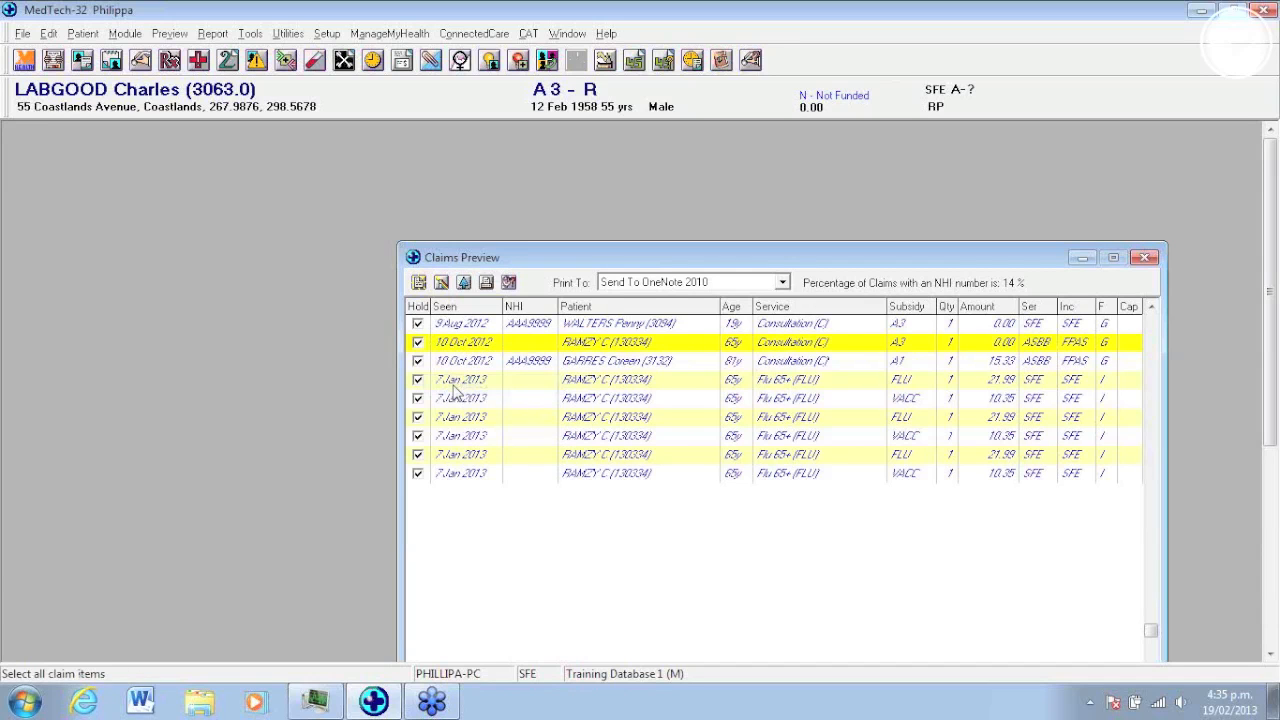
pyautogui.rightClick(420, 348)
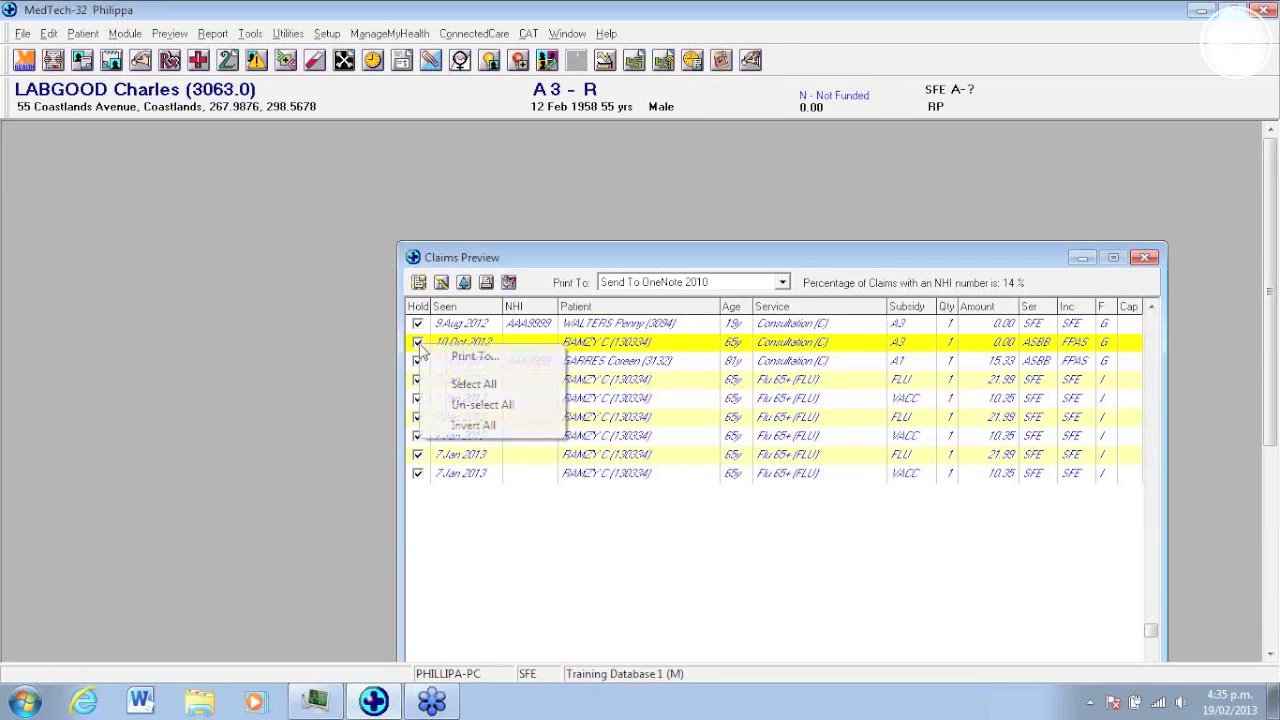
pyautogui.click(495, 408)
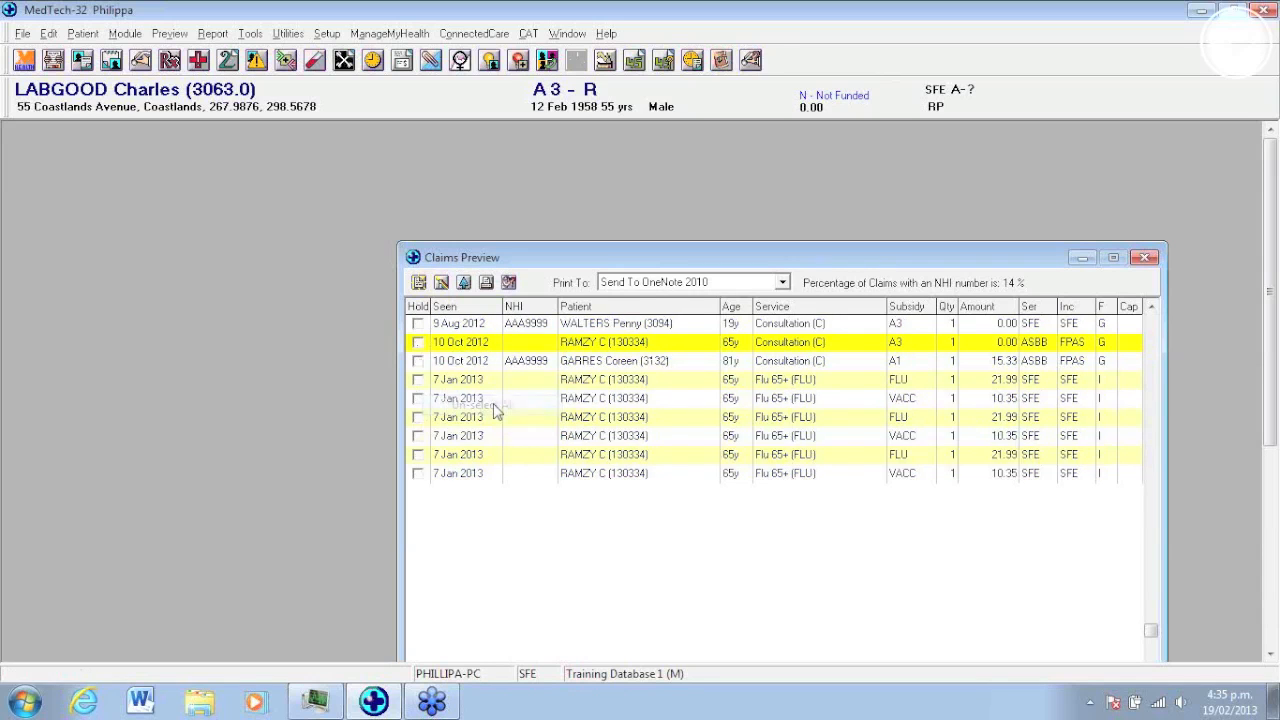
# Step: Put the third, fifth and seventh claims on hold, invert the hold selection for all claims and close the preview
pyautogui.click(418, 361)
pyautogui.click(418, 398)
pyautogui.click(418, 436)
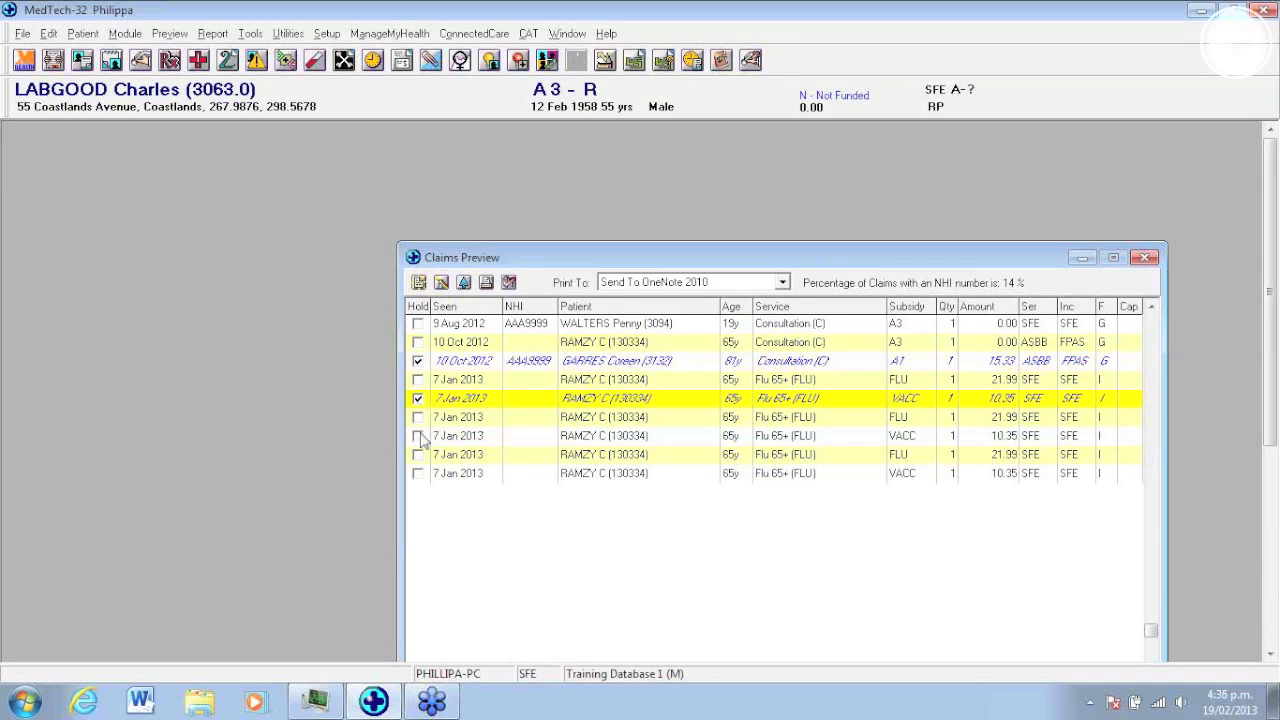
pyautogui.rightClick(420, 442)
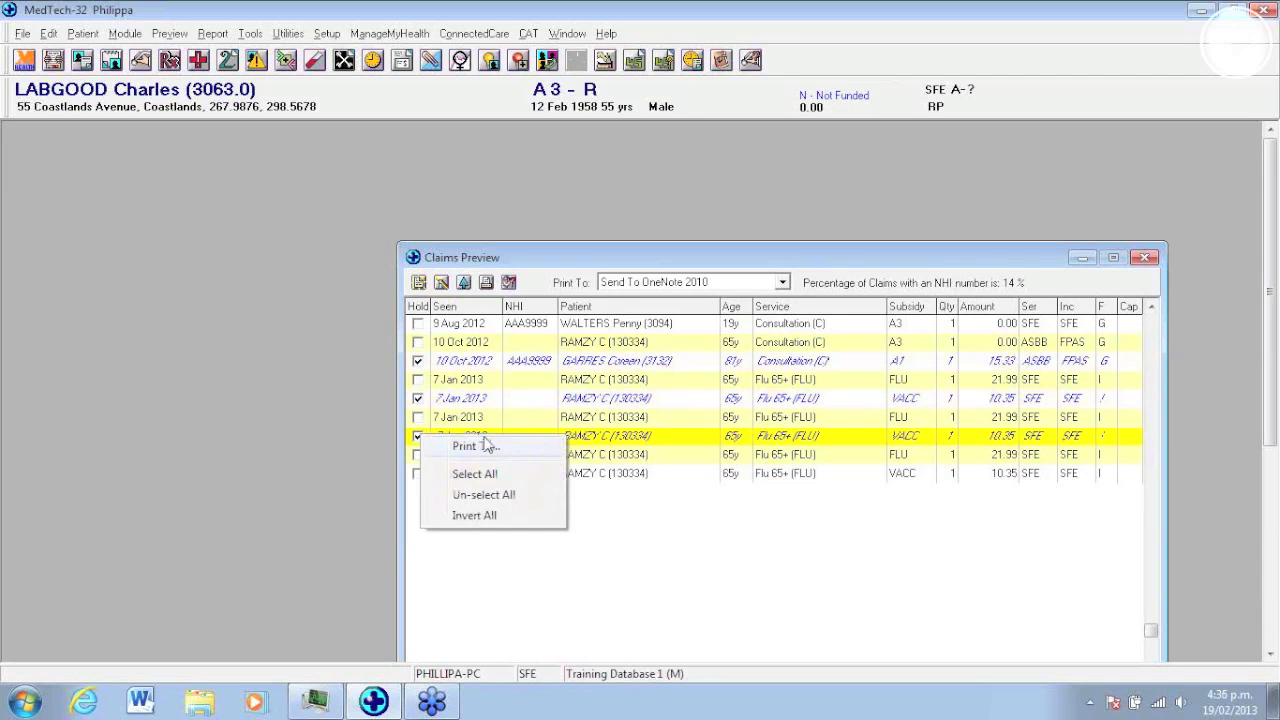
pyautogui.click(474, 515)
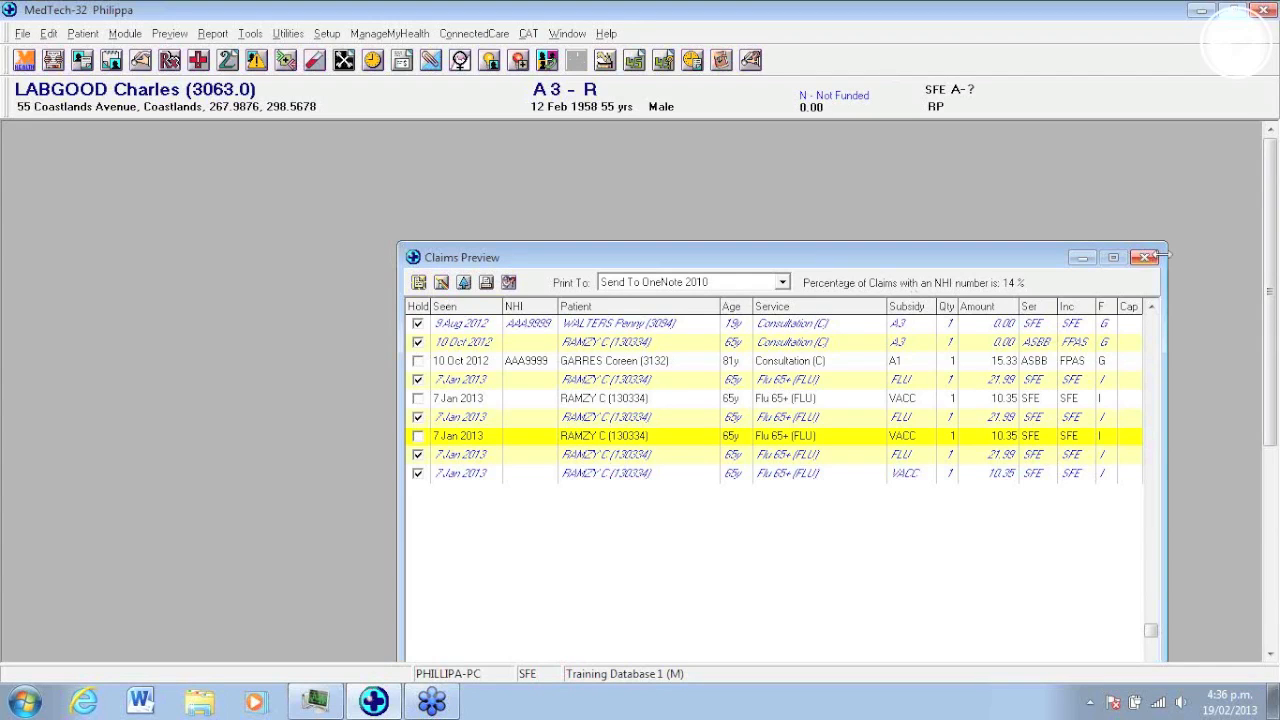
pyautogui.click(1148, 258)
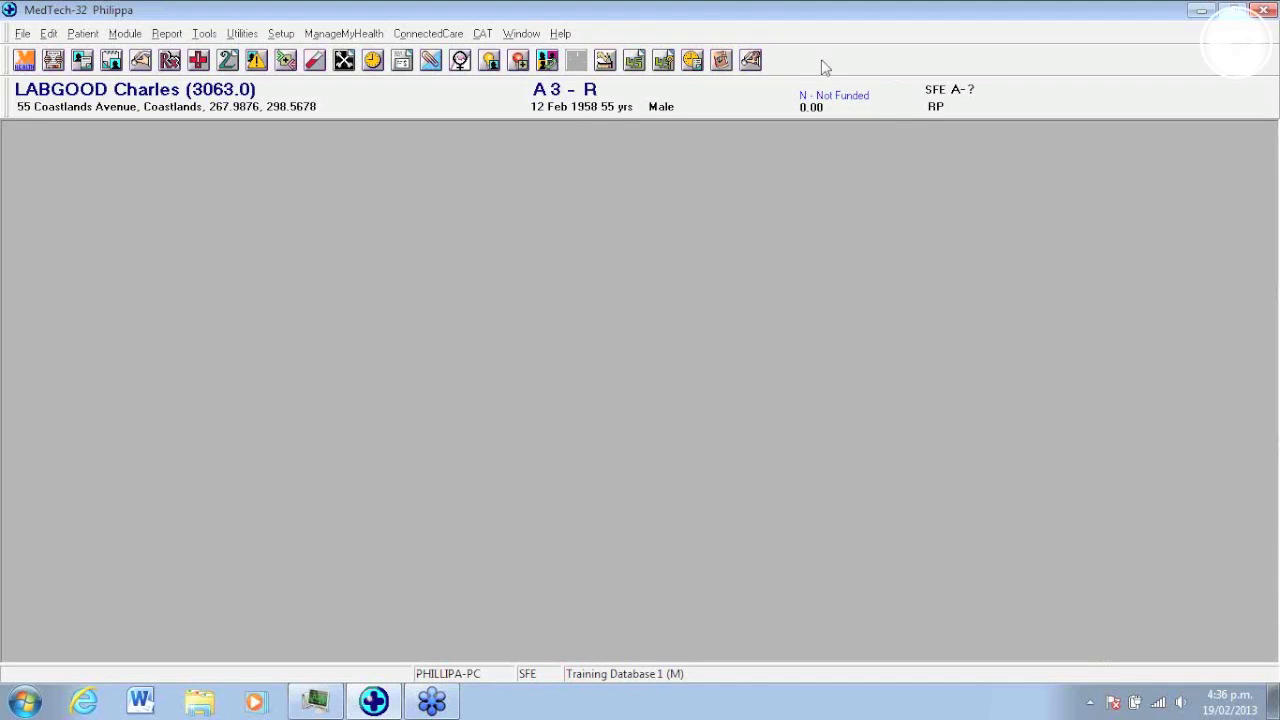
# Step: Review the ACC45 Status list and its filter options, including the form number, and close both without changes
pyautogui.click(125, 33)
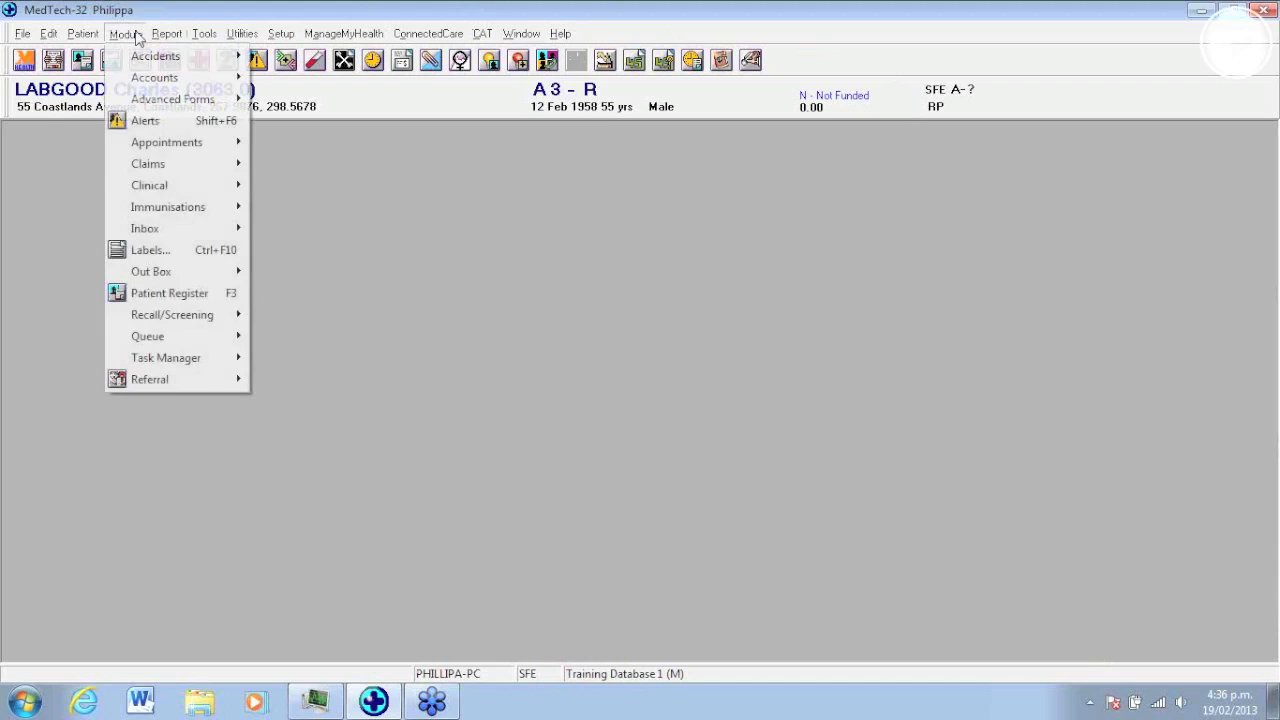
pyautogui.moveTo(147, 60)
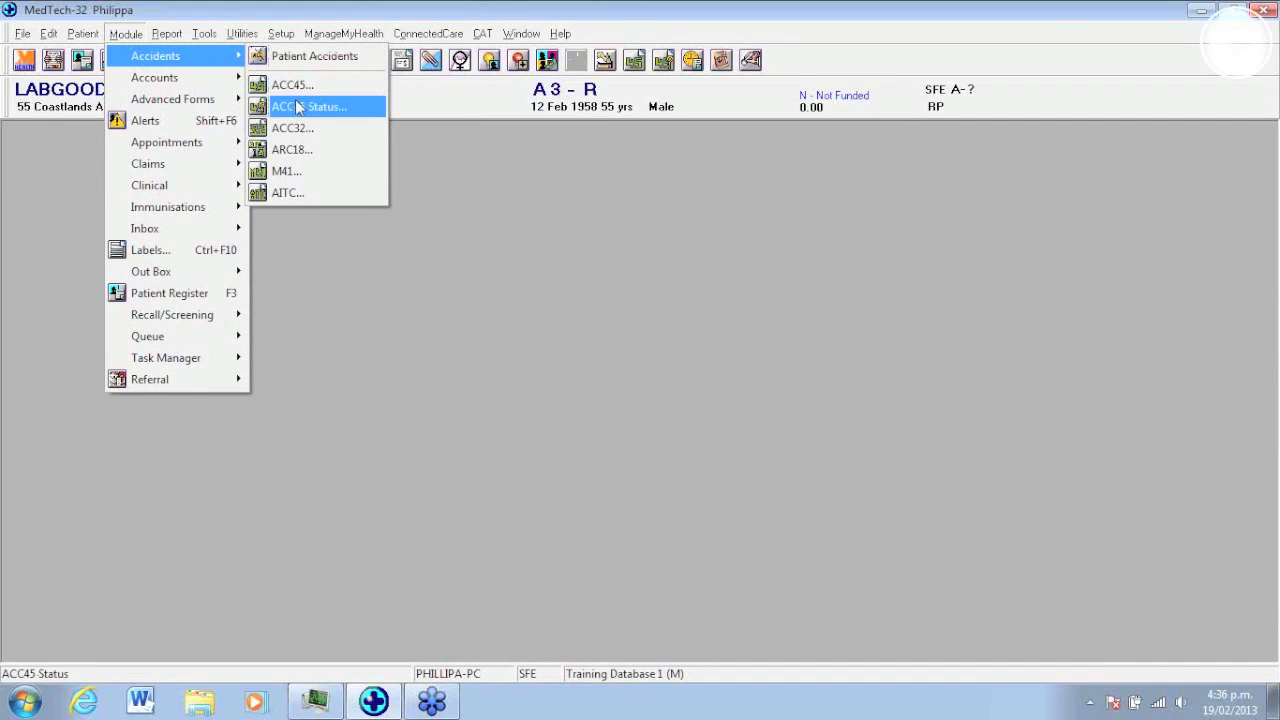
pyautogui.click(297, 107)
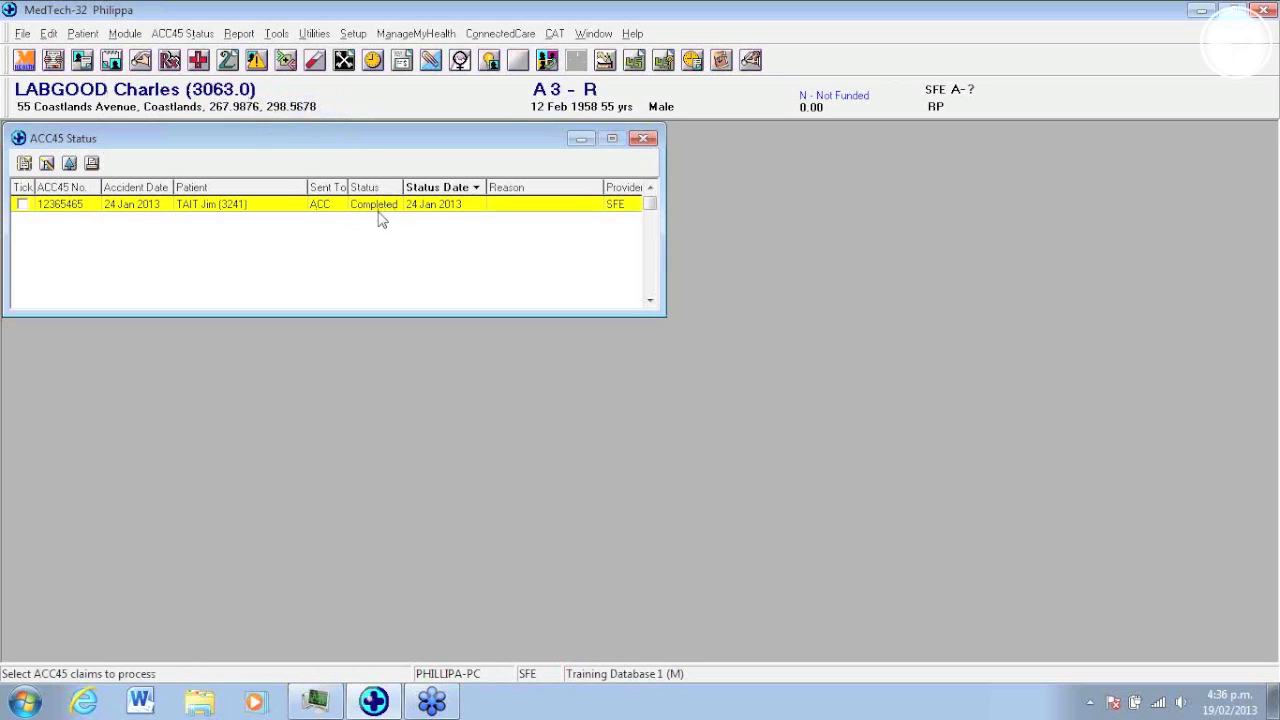
pyautogui.click(47, 163)
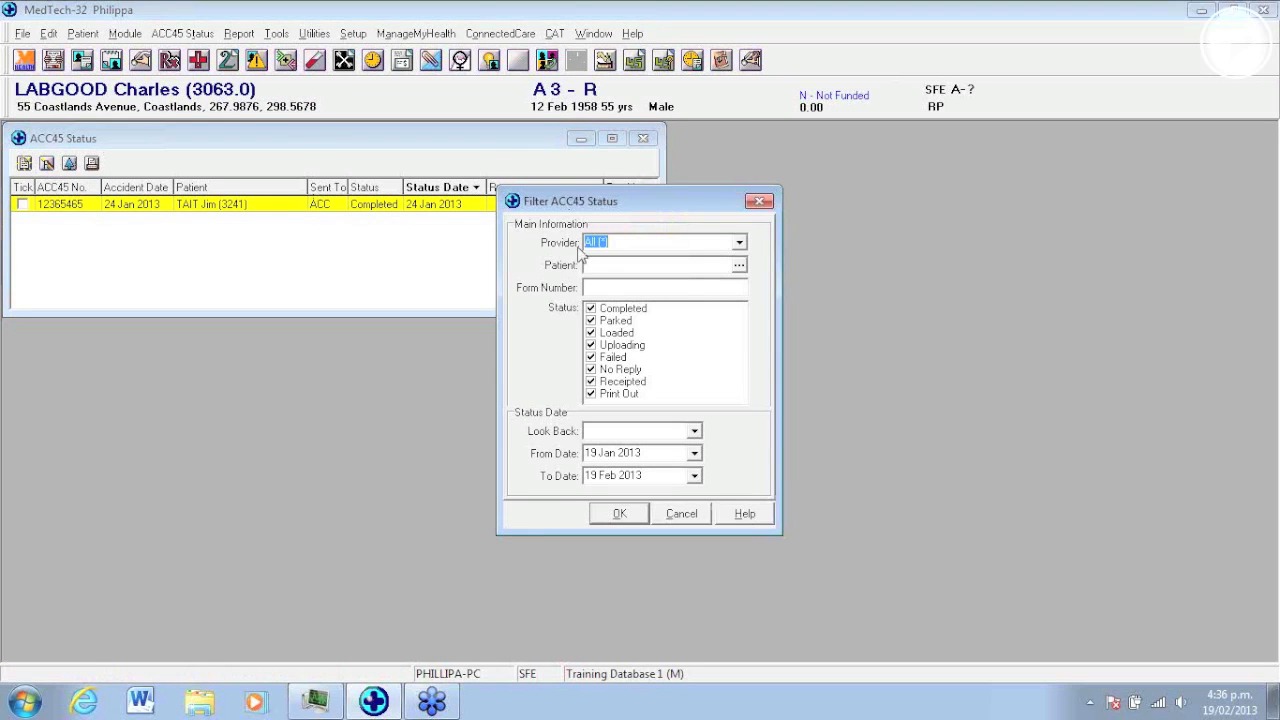
pyautogui.click(655, 290)
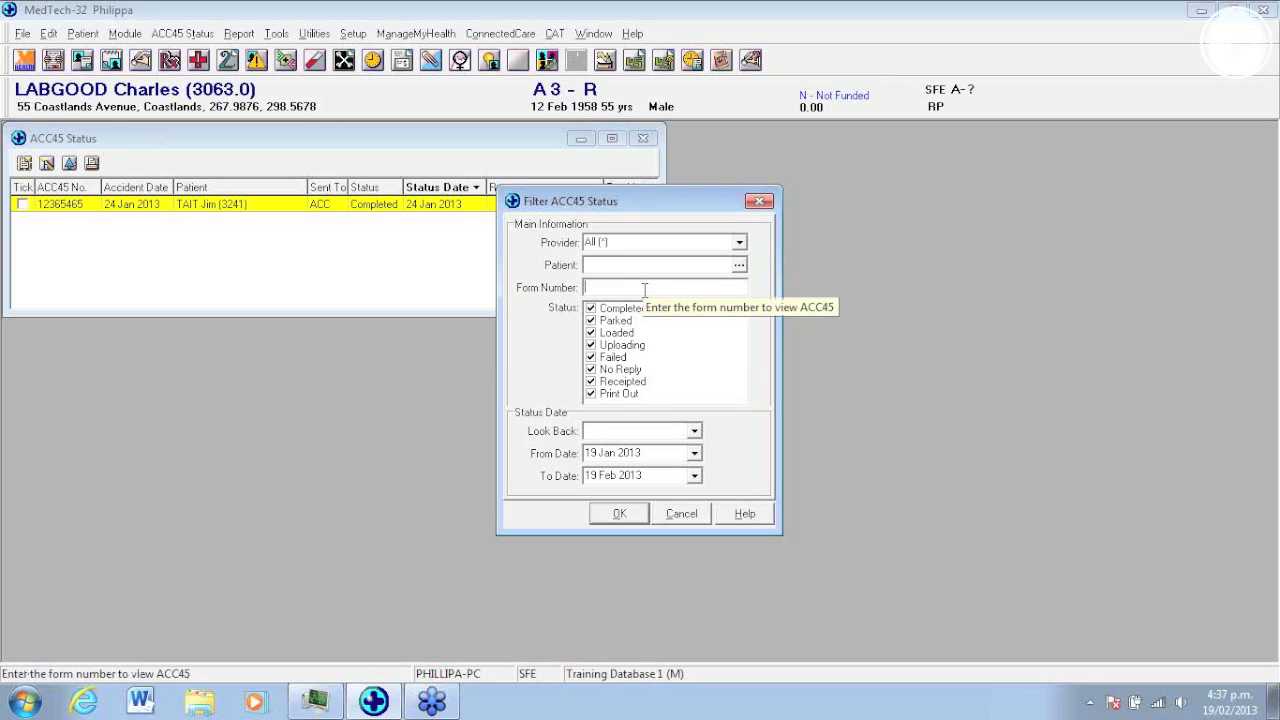
pyautogui.click(688, 515)
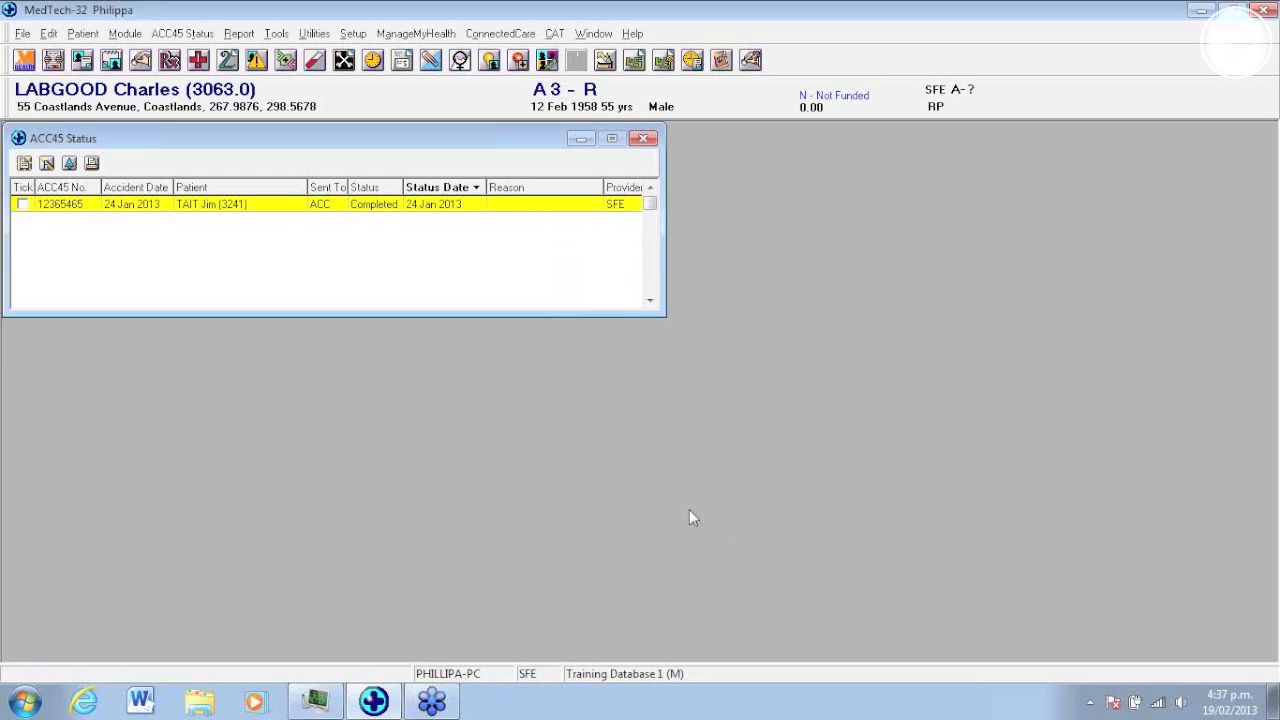
pyautogui.click(643, 138)
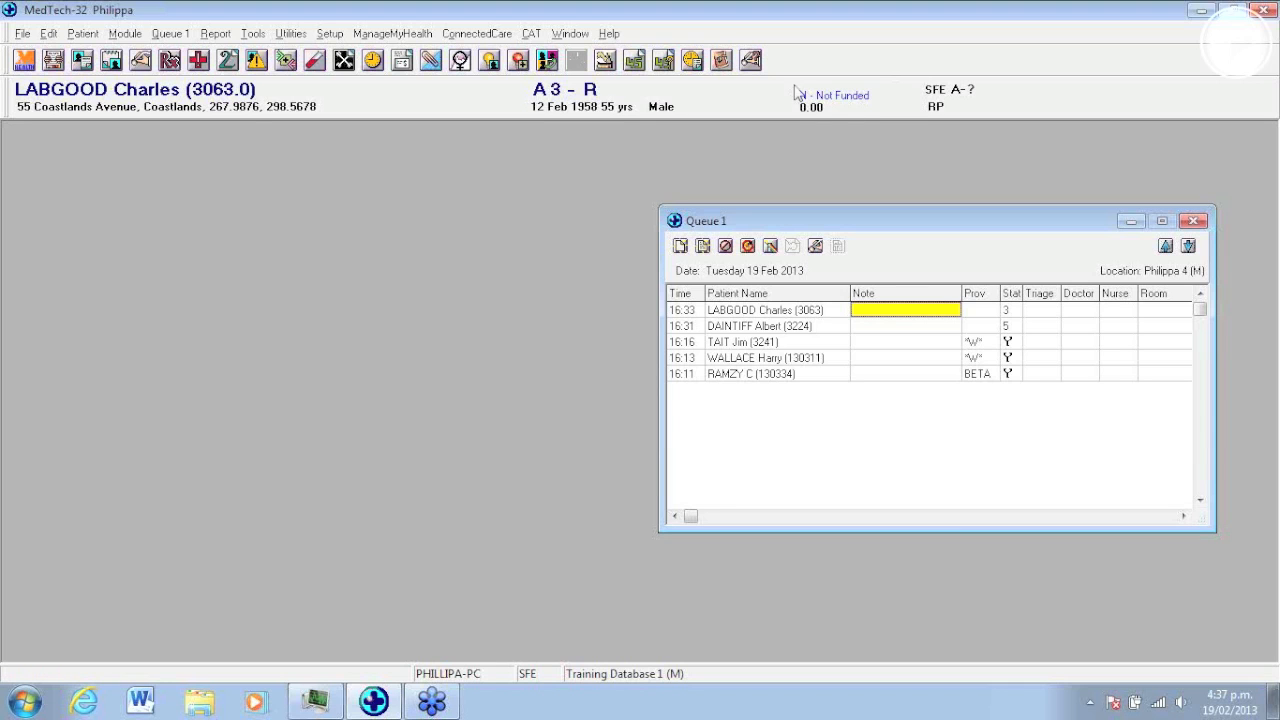
# Step: Review the licensed modules in the product registration and cancel out of it
pyautogui.click(609, 34)
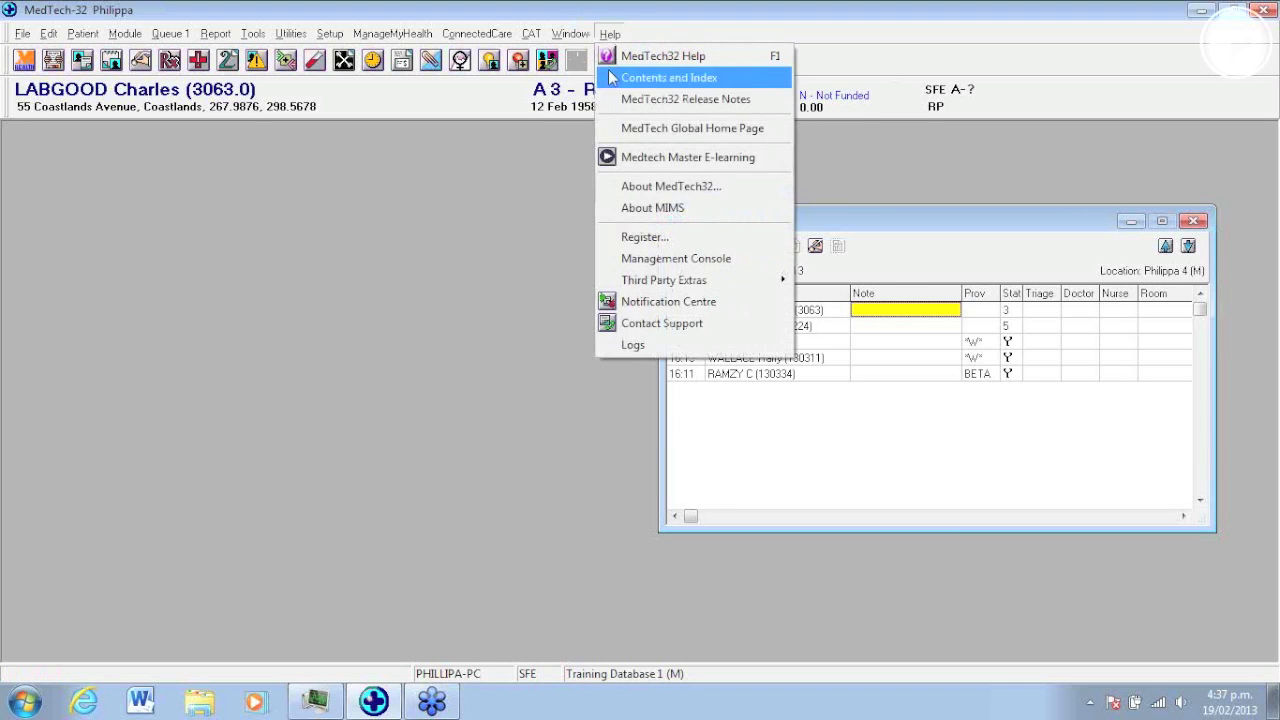
pyautogui.click(640, 237)
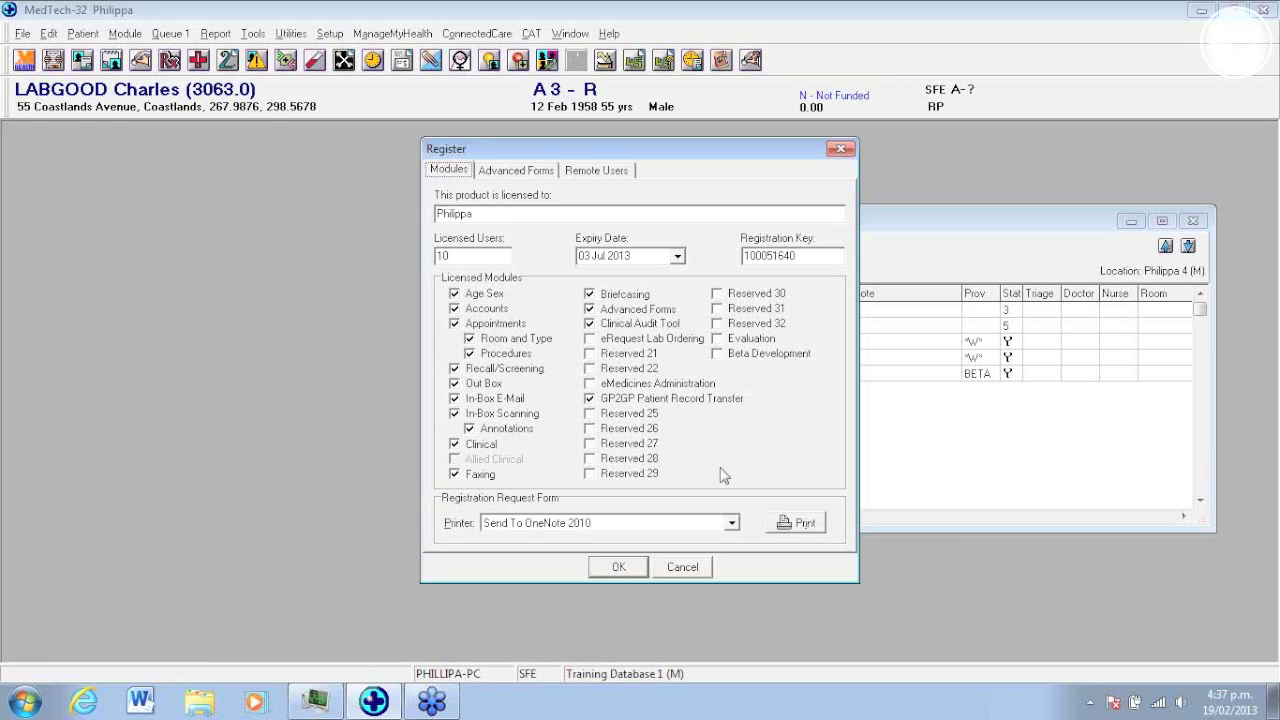
pyautogui.click(686, 568)
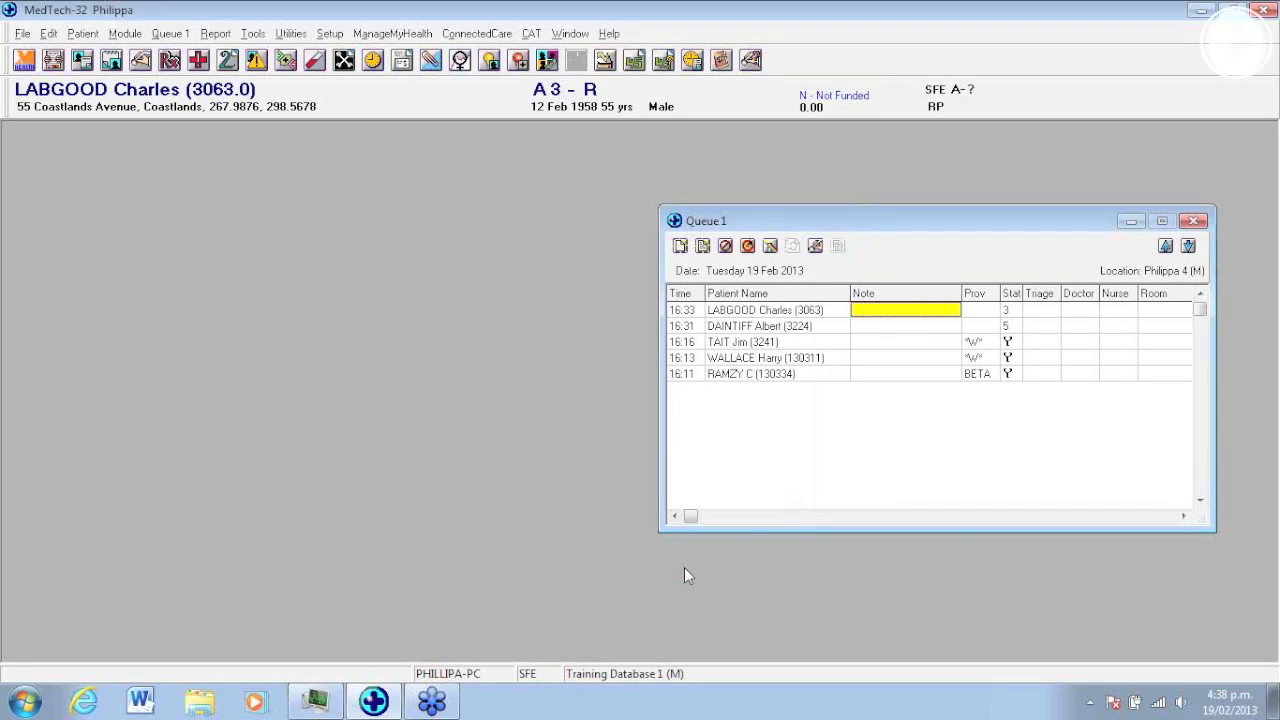
# Step: Review the queue column settings of the location with code M in the location settings and accept them as they are
pyautogui.click(329, 34)
pyautogui.moveTo(350, 210)
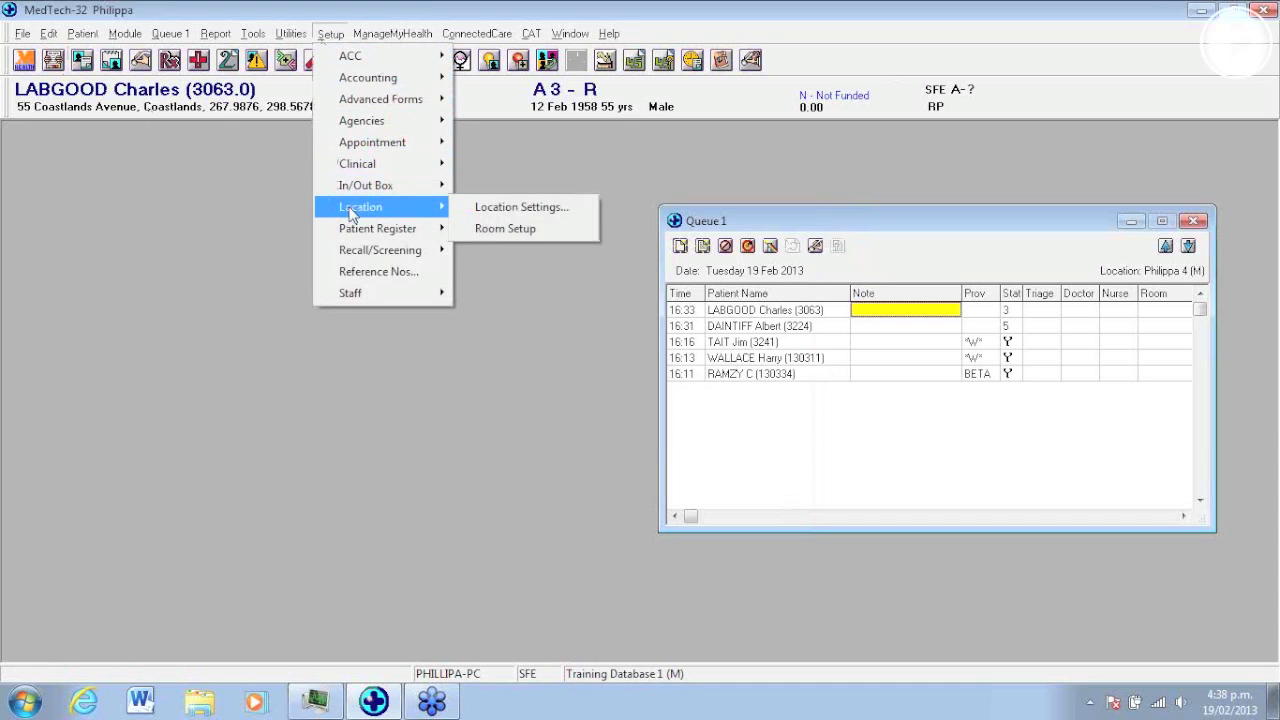
pyautogui.click(546, 210)
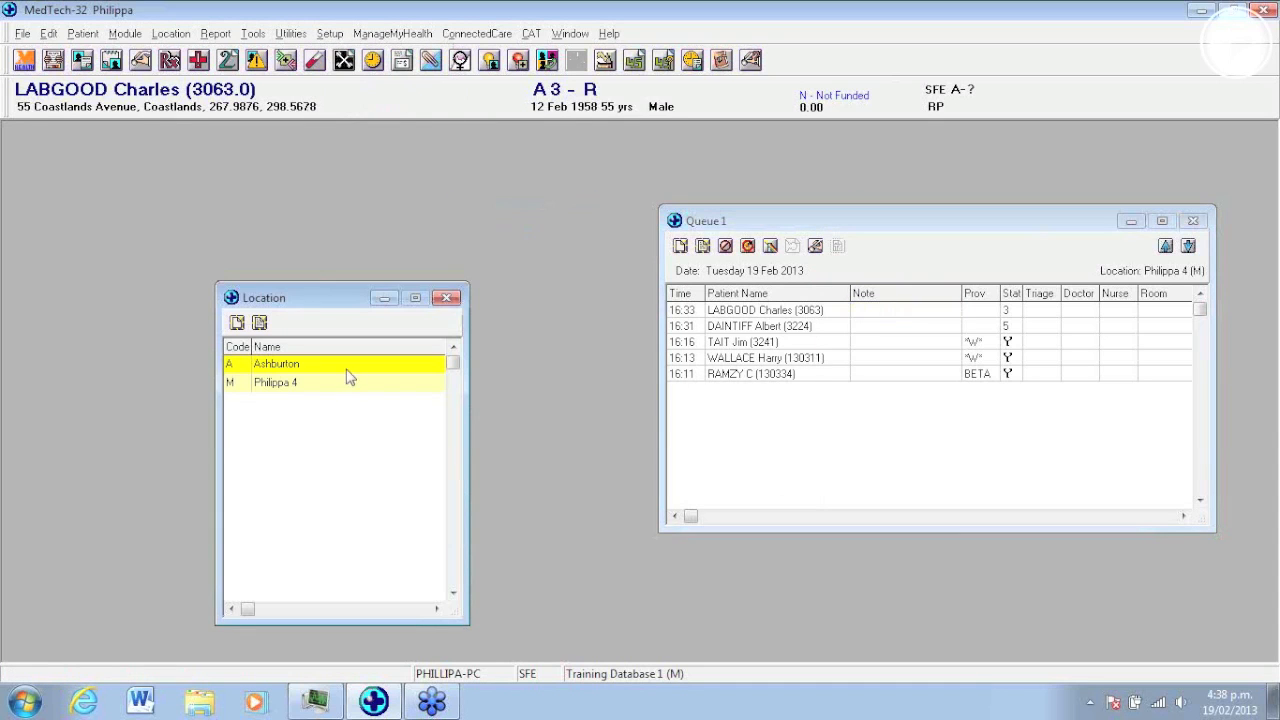
pyautogui.doubleClick(308, 386)
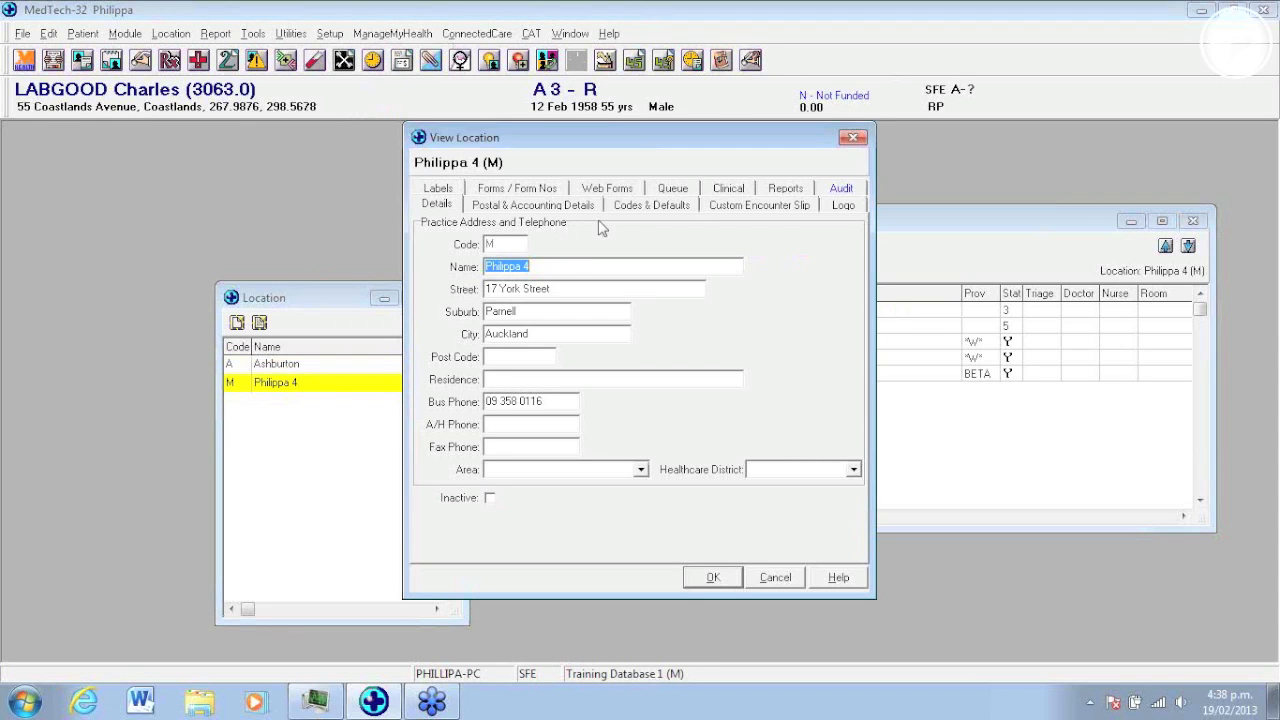
pyautogui.click(676, 189)
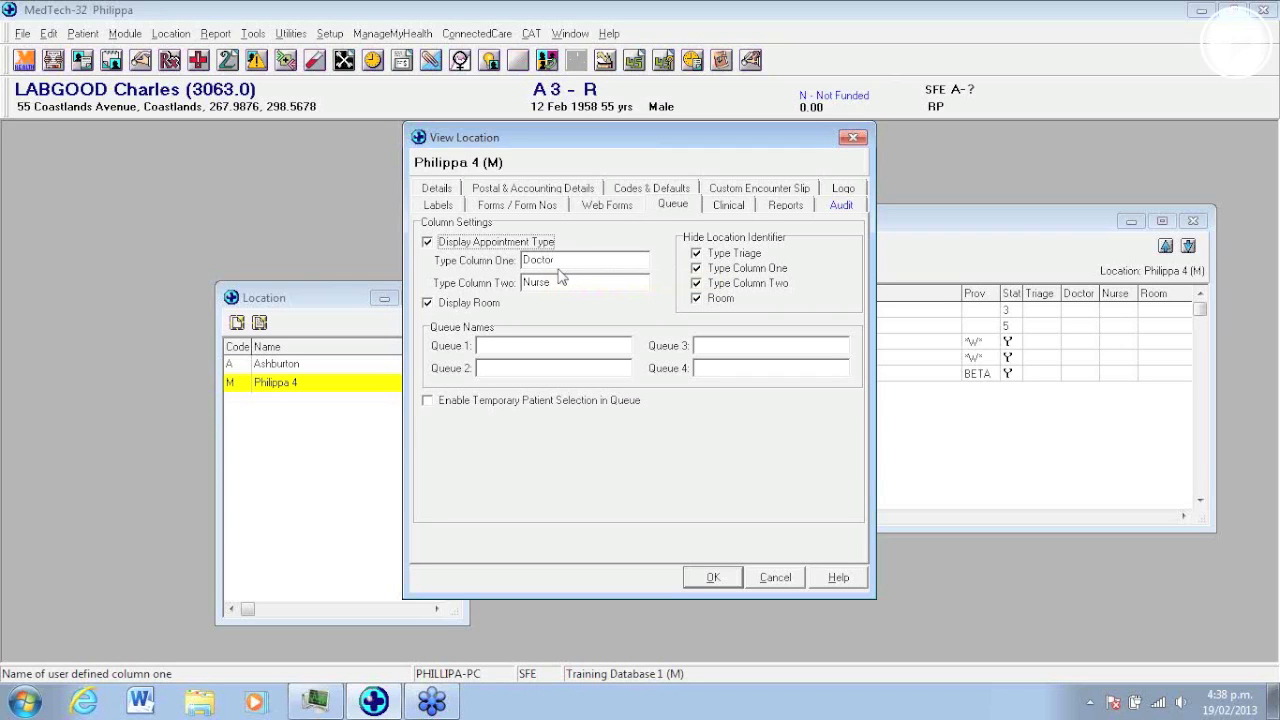
pyautogui.click(722, 582)
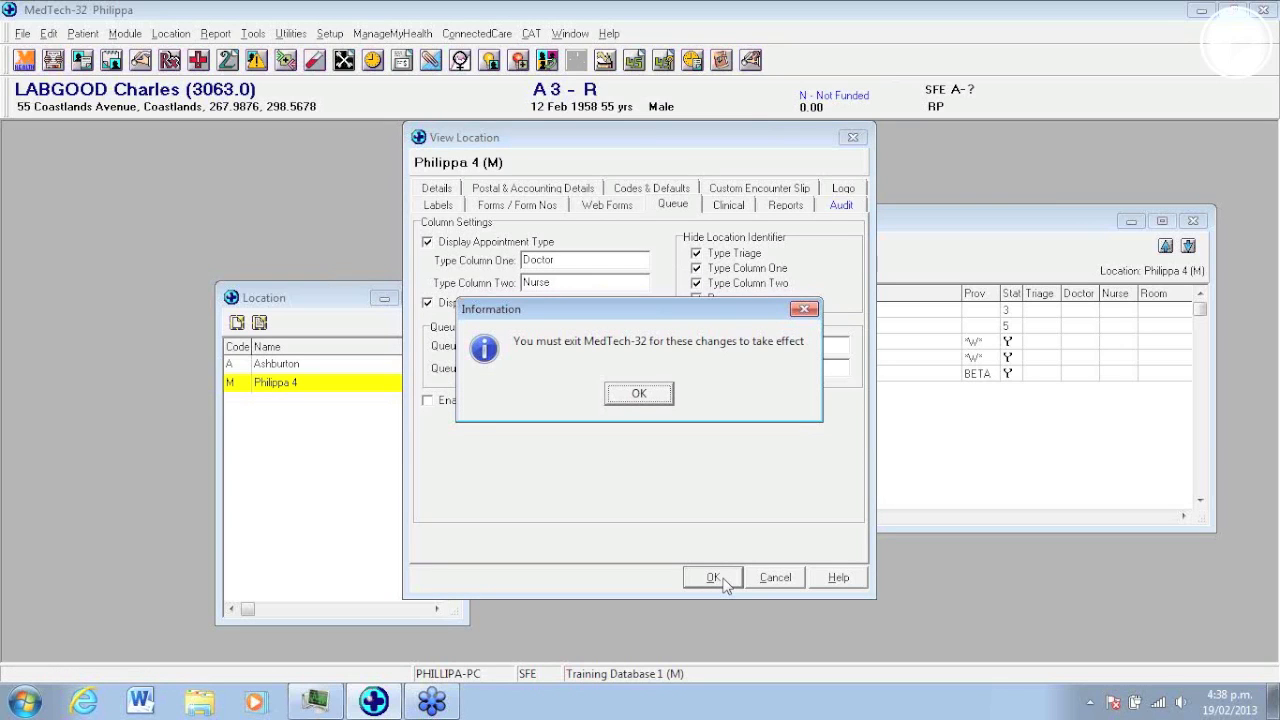
pyautogui.press('Return')
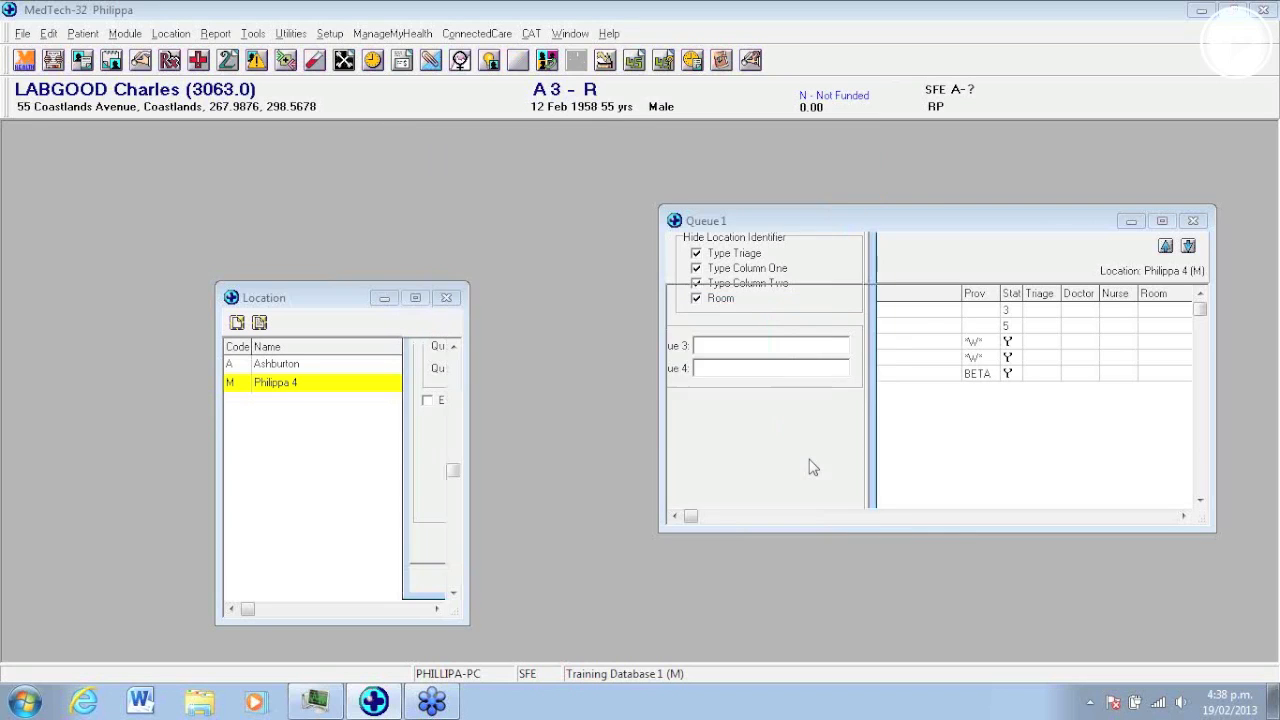
pyautogui.click(330, 33)
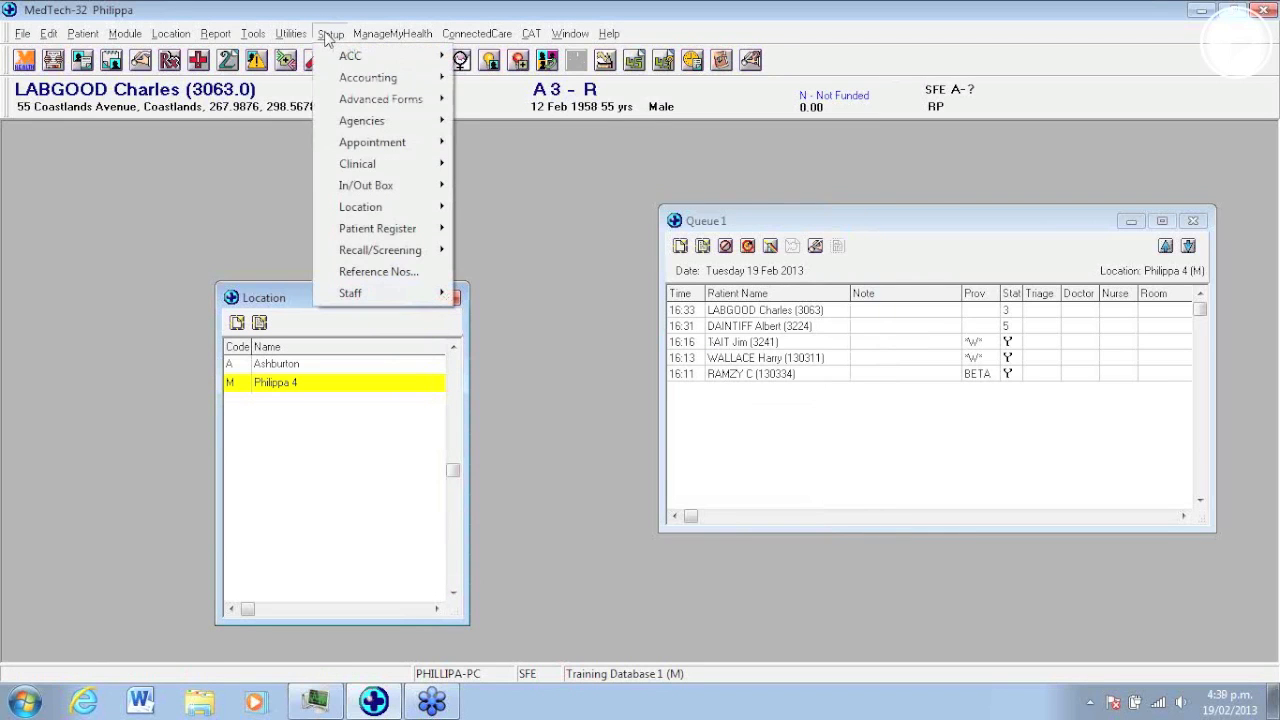
pyautogui.moveTo(420, 120)
pyautogui.click(637, 190)
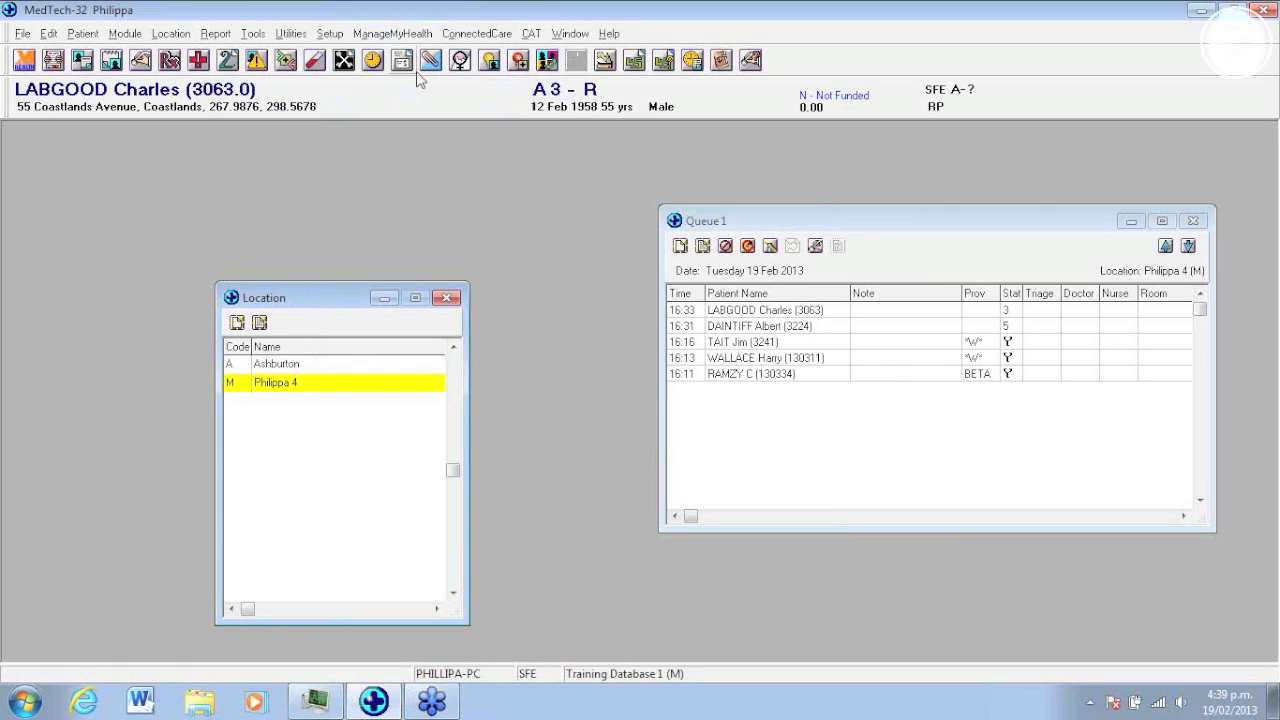
# Step: Review the Accident, Excision and New Patient entries in the Doctor appointment setup list and accept each as it is
pyautogui.click(330, 33)
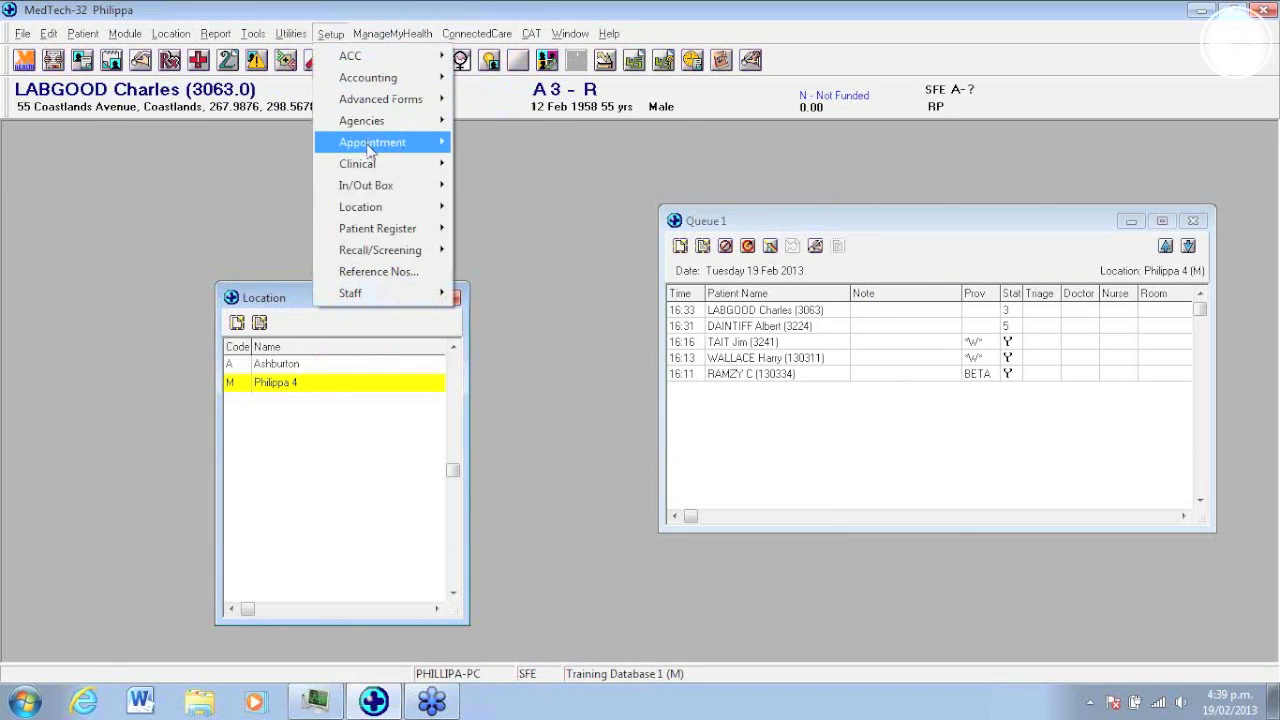
pyautogui.moveTo(372, 145)
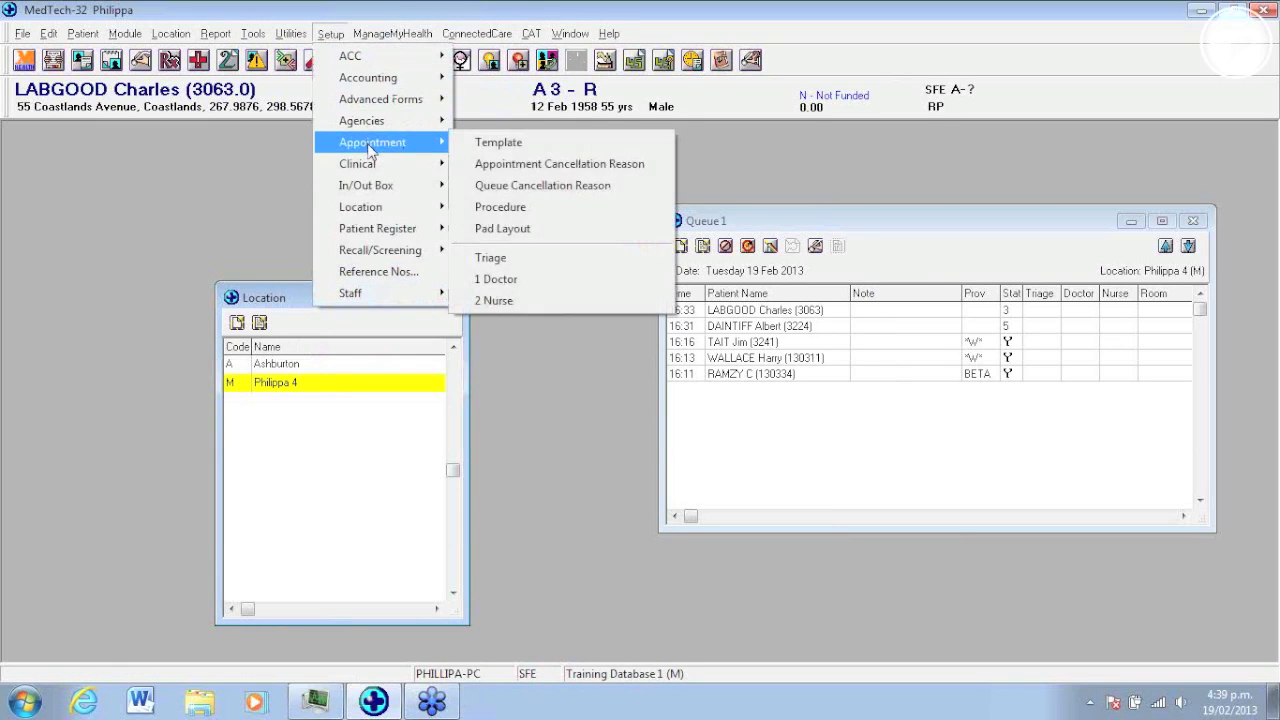
pyautogui.click(507, 283)
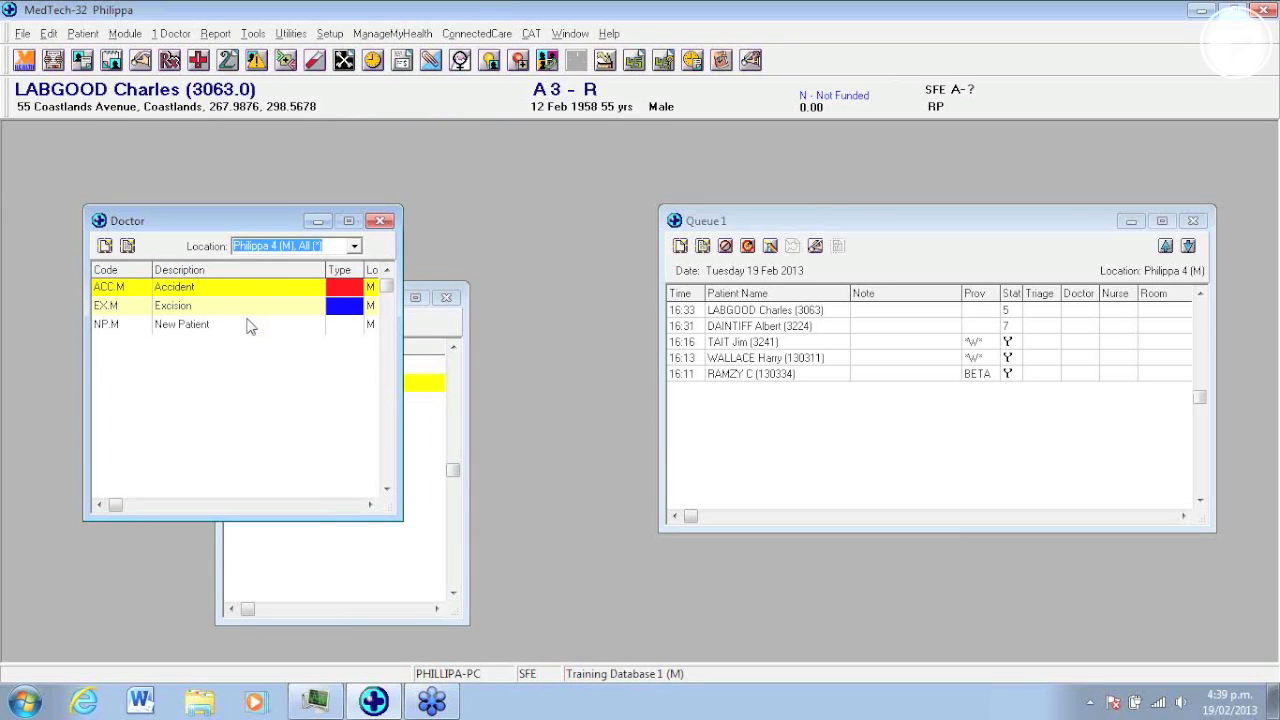
pyautogui.doubleClick(199, 288)
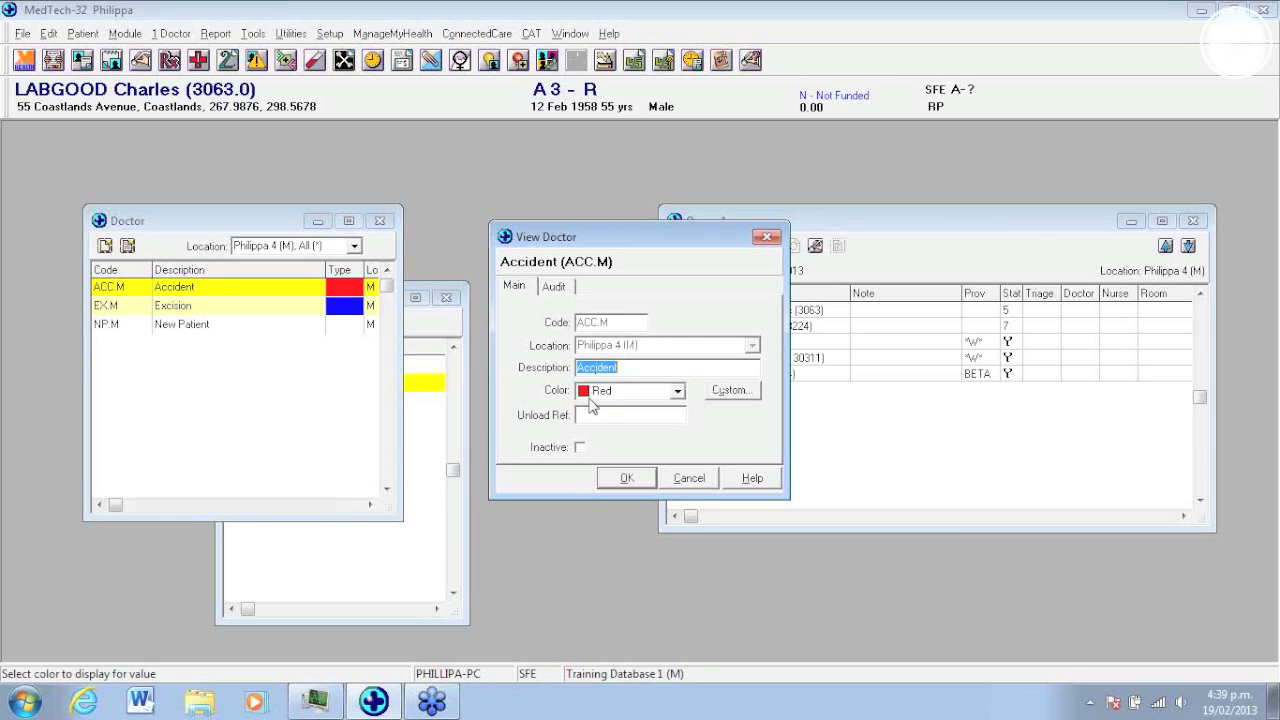
pyautogui.click(642, 479)
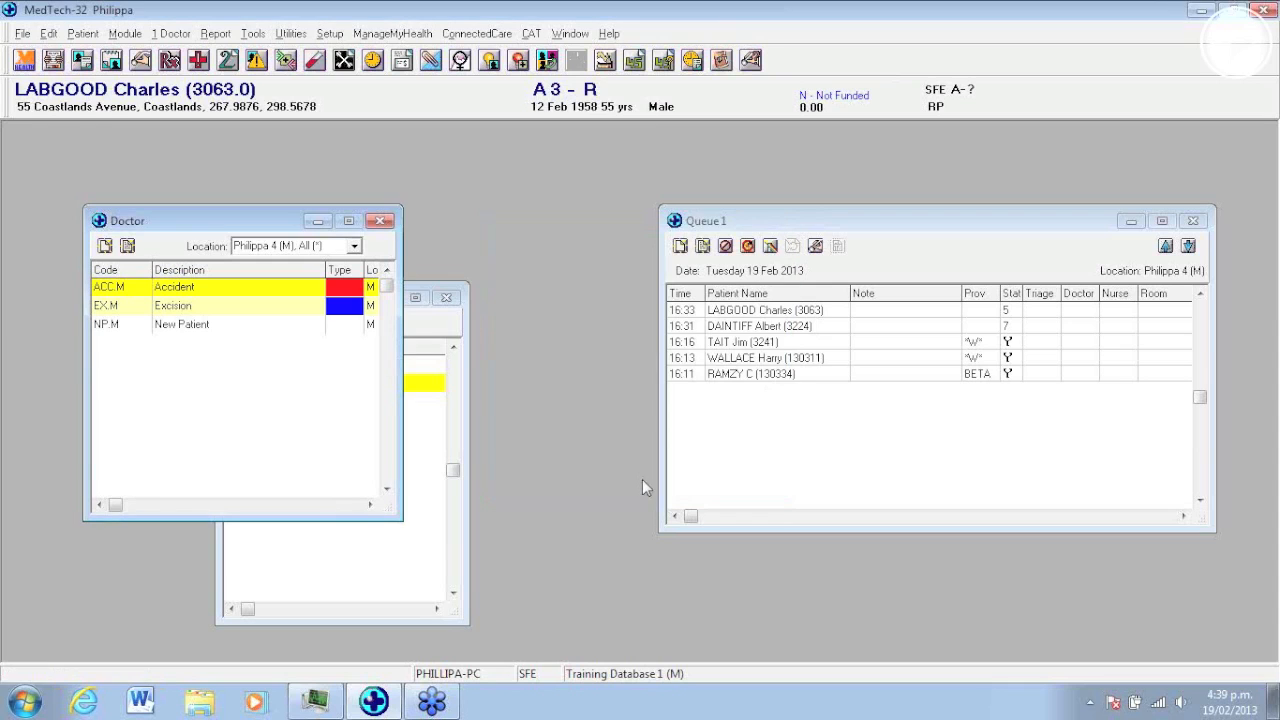
pyautogui.doubleClick(185, 305)
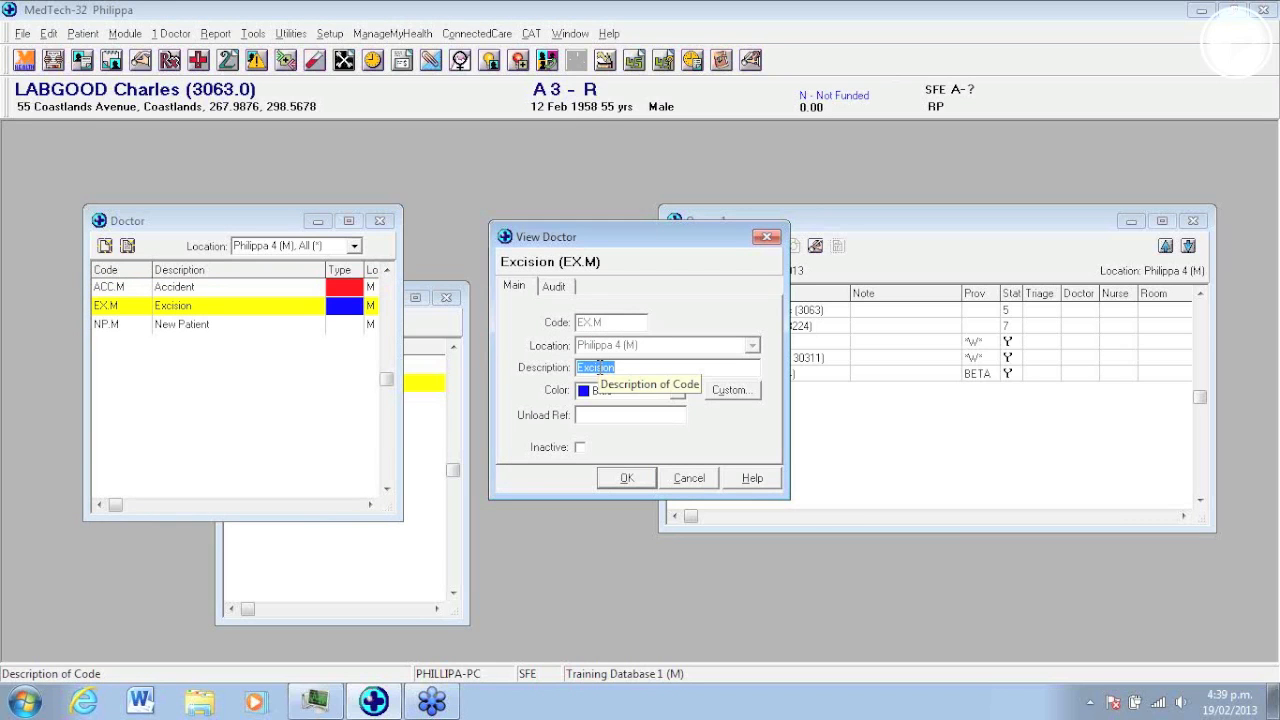
pyautogui.click(624, 480)
pyautogui.click(175, 330)
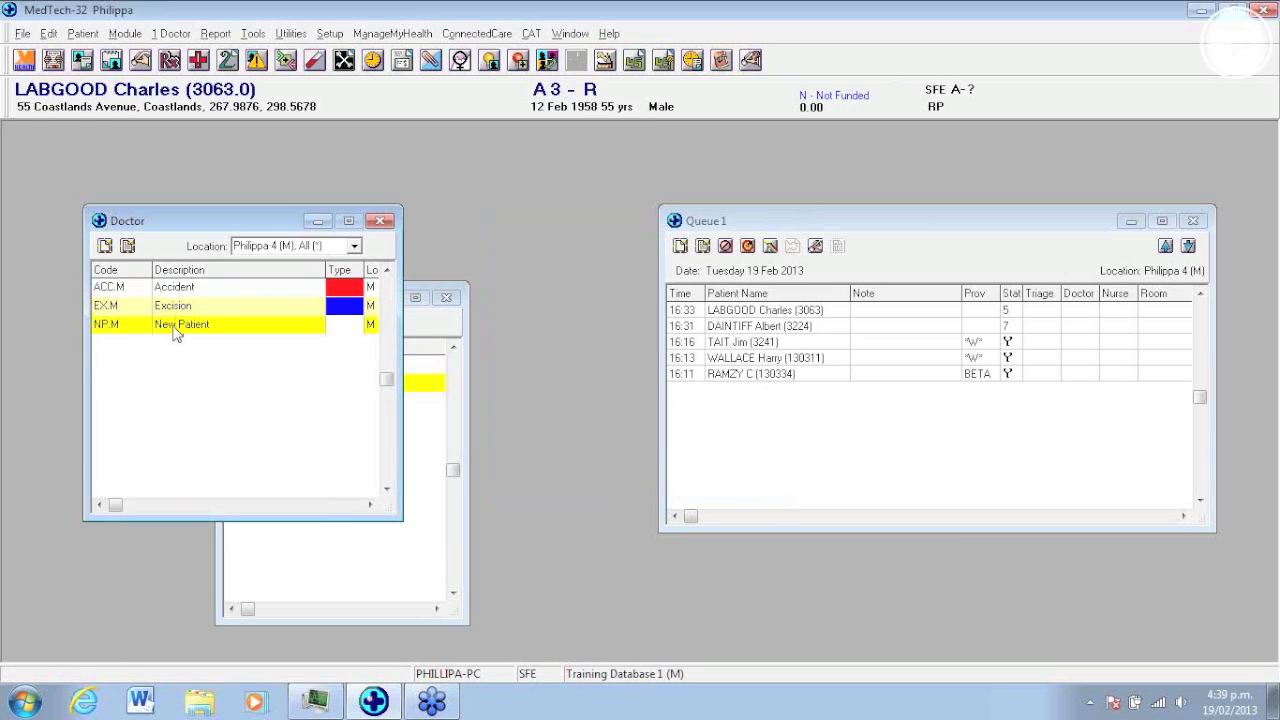
pyautogui.doubleClick(174, 330)
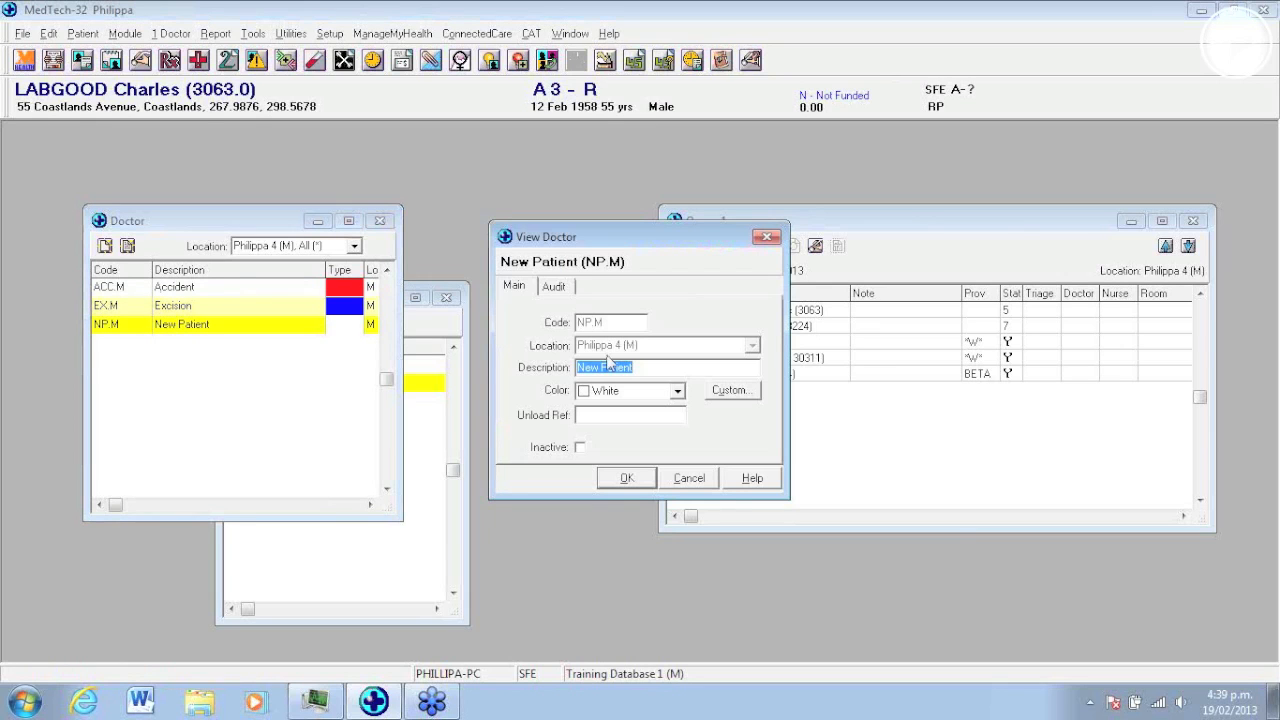
pyautogui.click(627, 480)
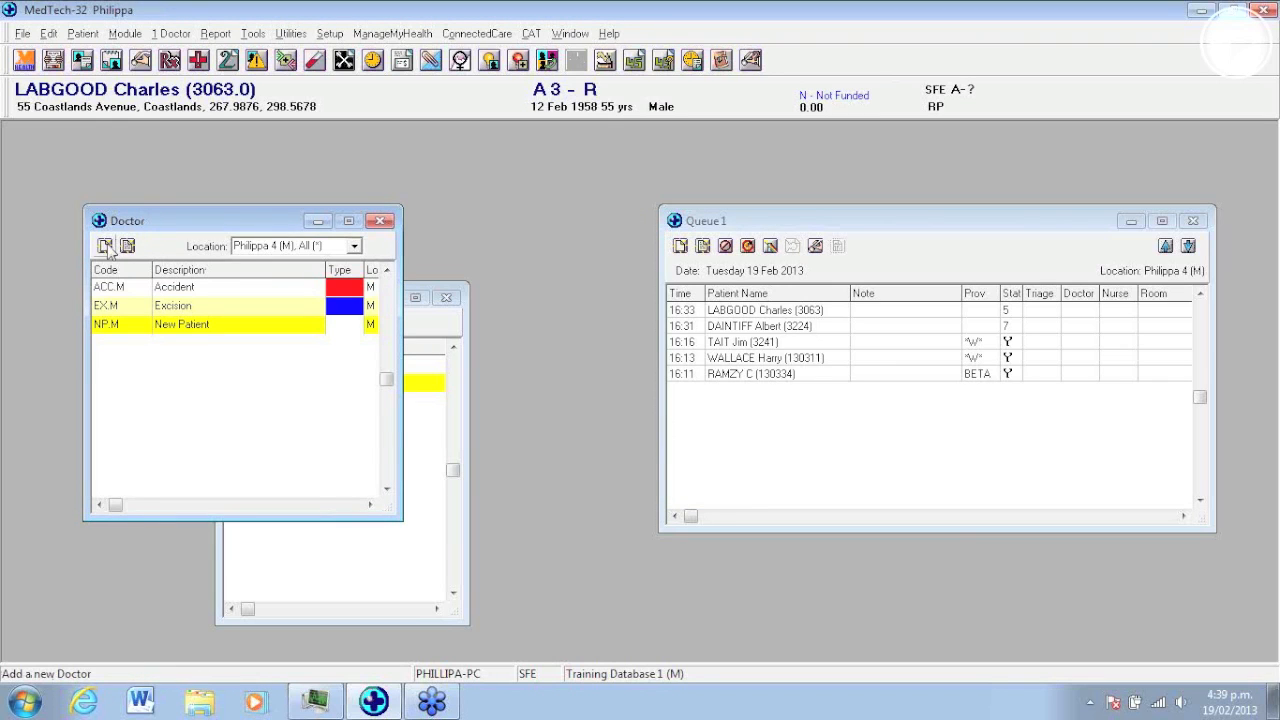
# Step: View the blank form for a new Doctor entry, cancel it and close the Doctor list
pyautogui.click(106, 247)
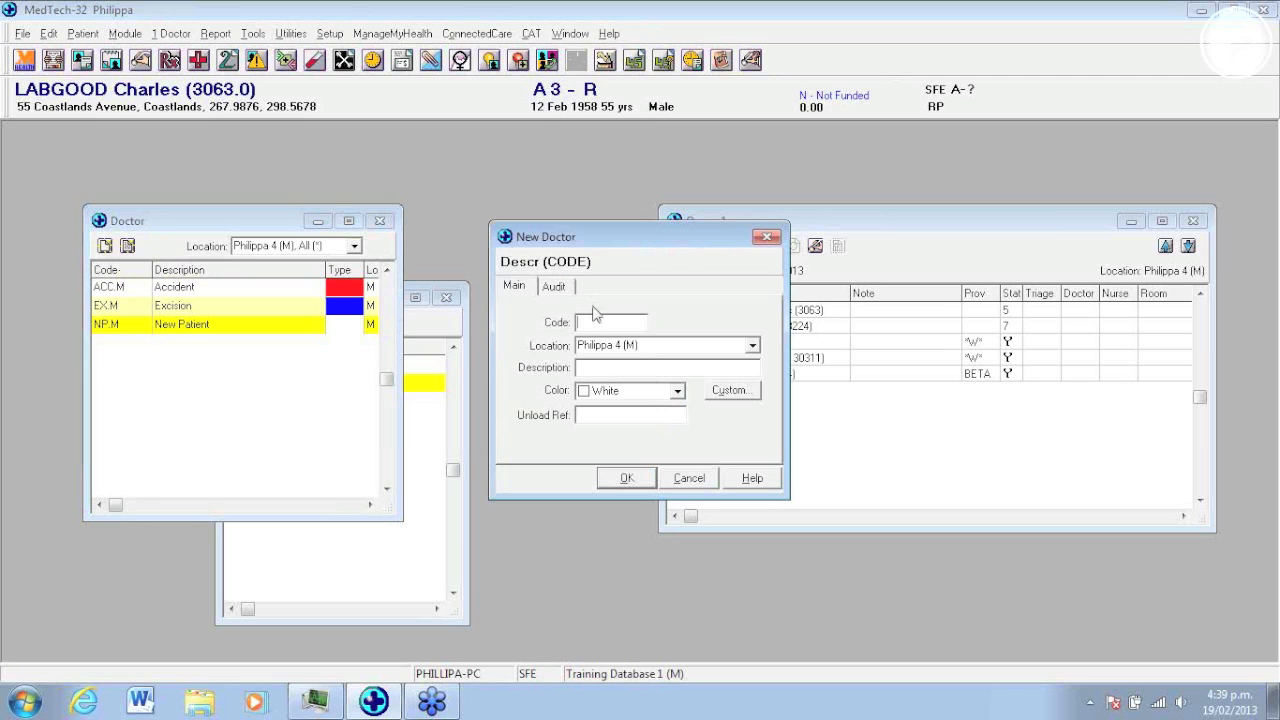
pyautogui.click(689, 479)
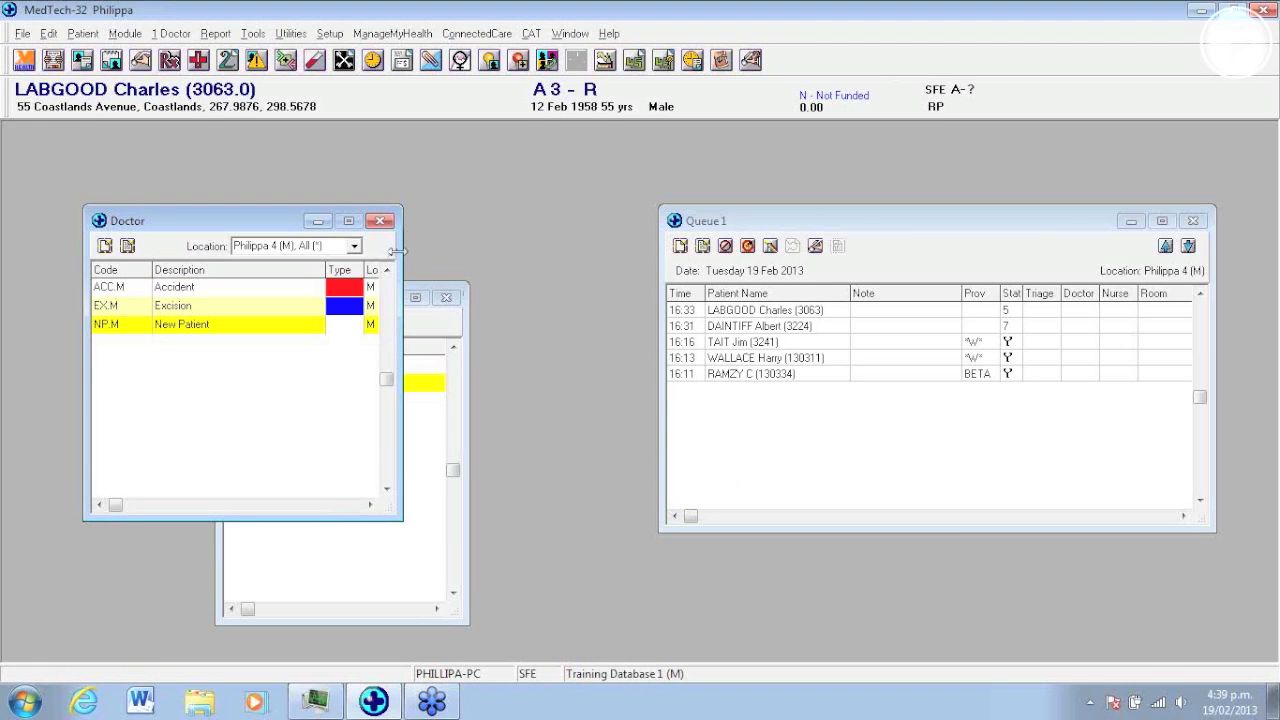
pyautogui.click(380, 221)
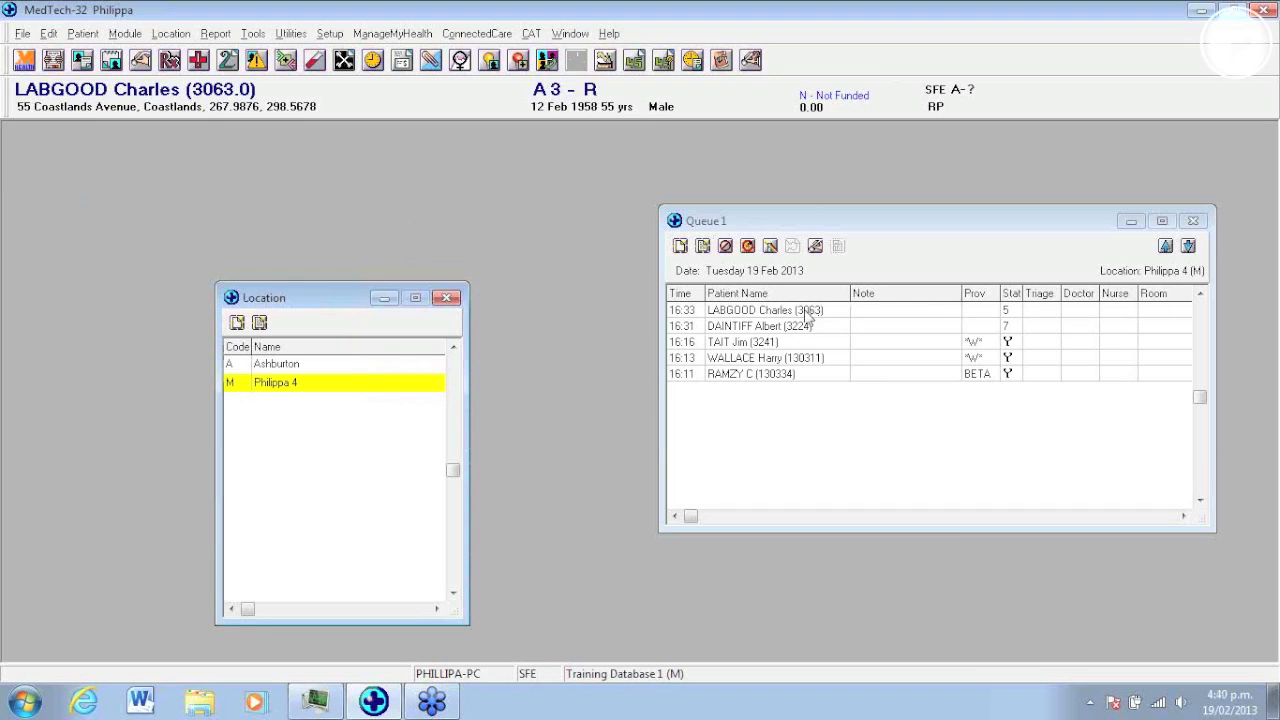
# Step: For the first patient in Queue 1, set the Doctor column to ACC and the Room to R1
pyautogui.click(1079, 314)
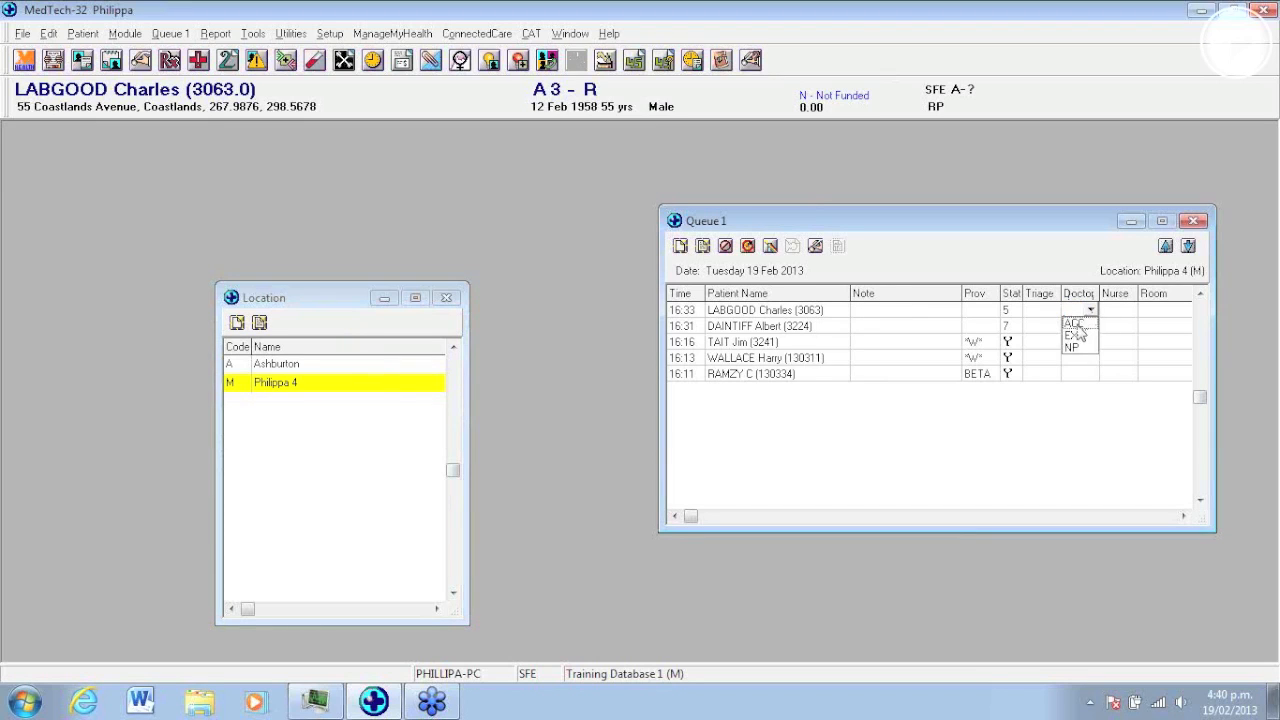
pyautogui.click(1077, 323)
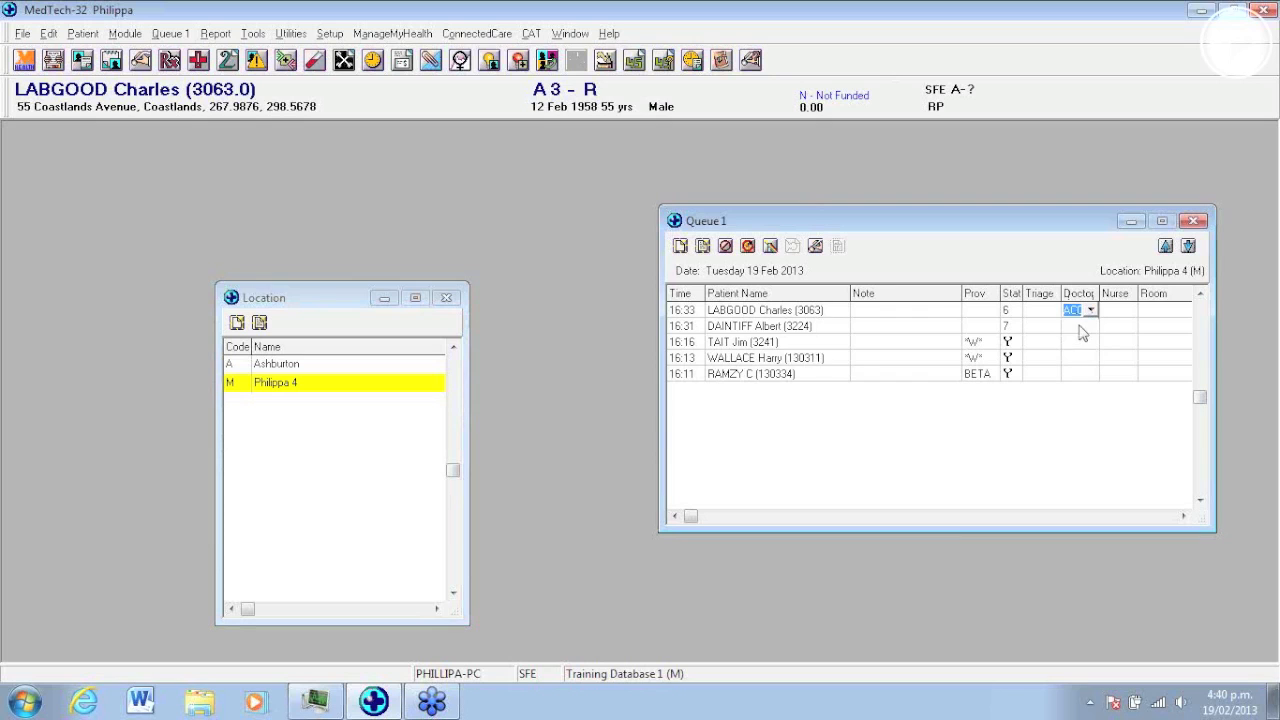
pyautogui.click(1154, 310)
pyautogui.click(1153, 311)
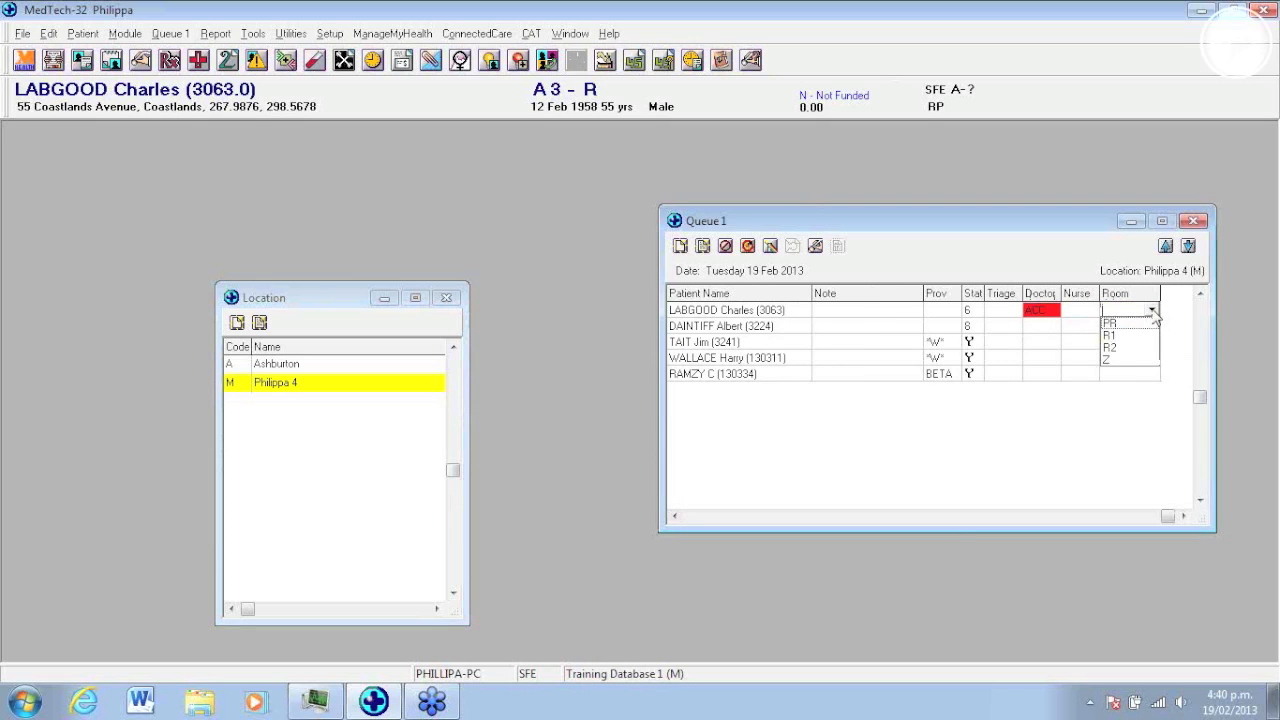
pyautogui.click(1113, 340)
# Step: Set the Nurse column to FC for the second patient in Queue 1
pyautogui.click(1086, 313)
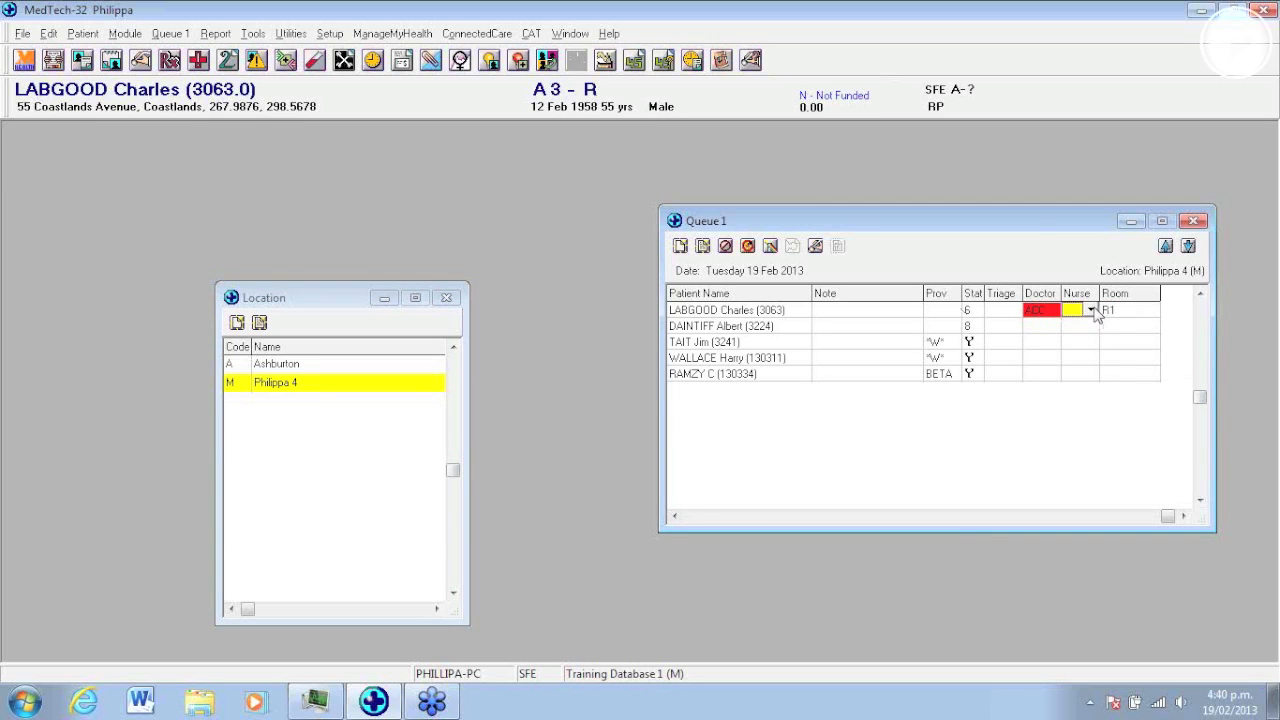
pyautogui.click(1090, 330)
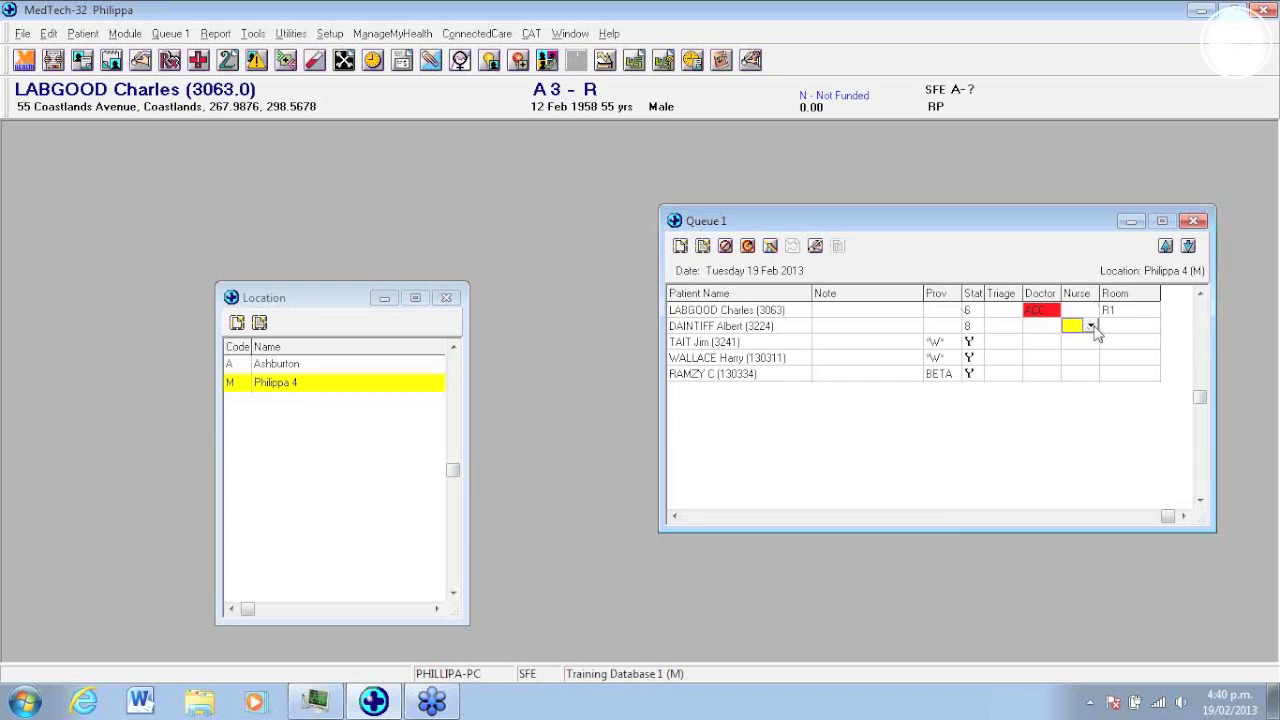
pyautogui.click(1092, 328)
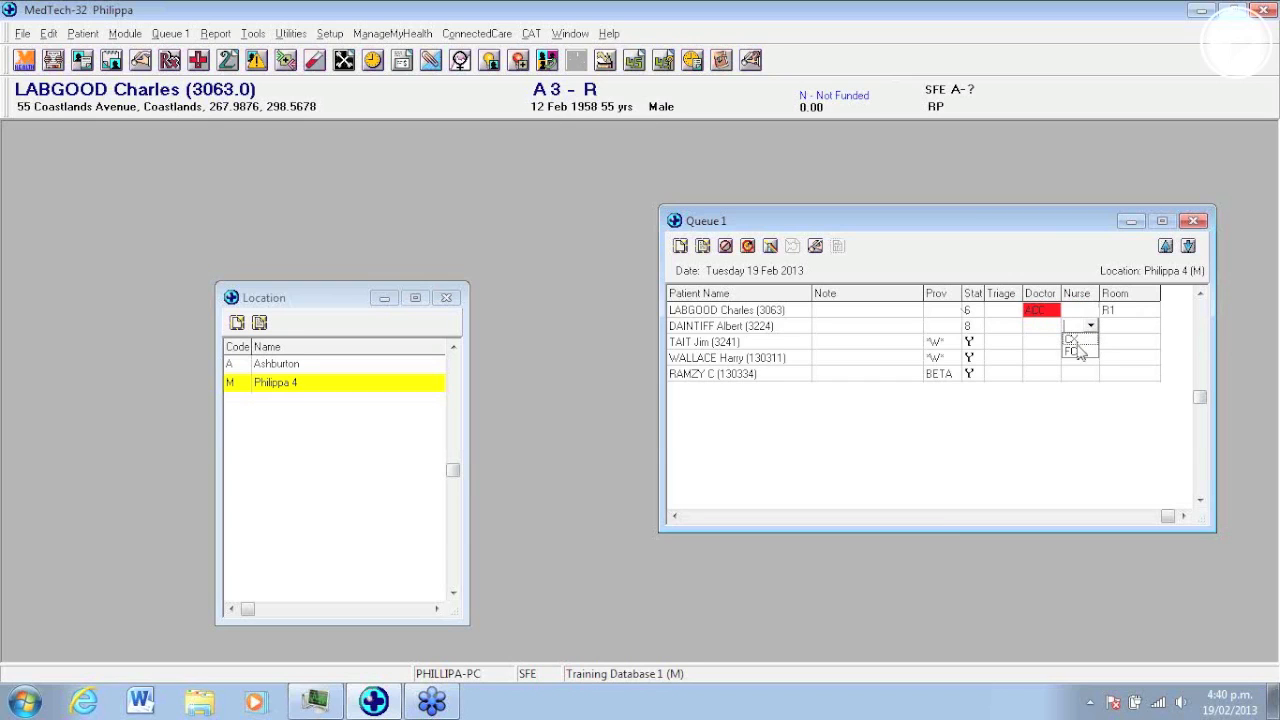
pyautogui.click(1077, 352)
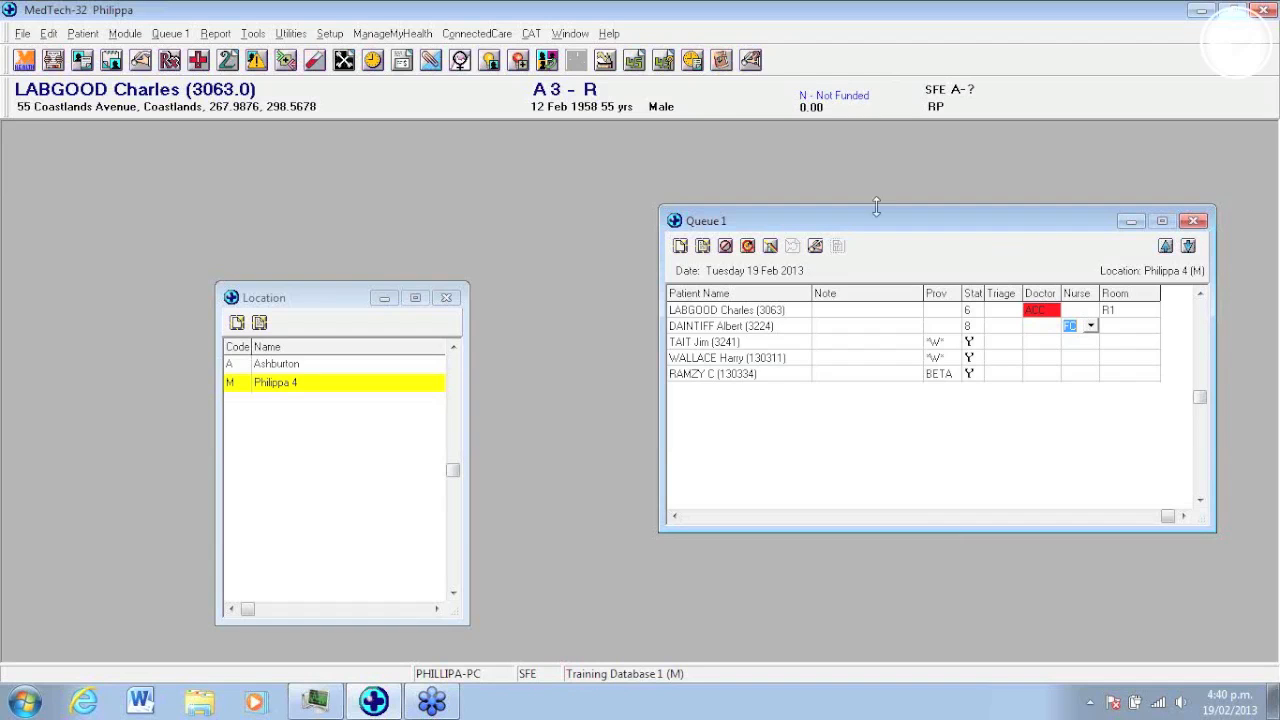
# Step: Review the Display Room option in the queue column settings of the location with code M and cancel out
pyautogui.click(329, 34)
pyautogui.moveTo(369, 206)
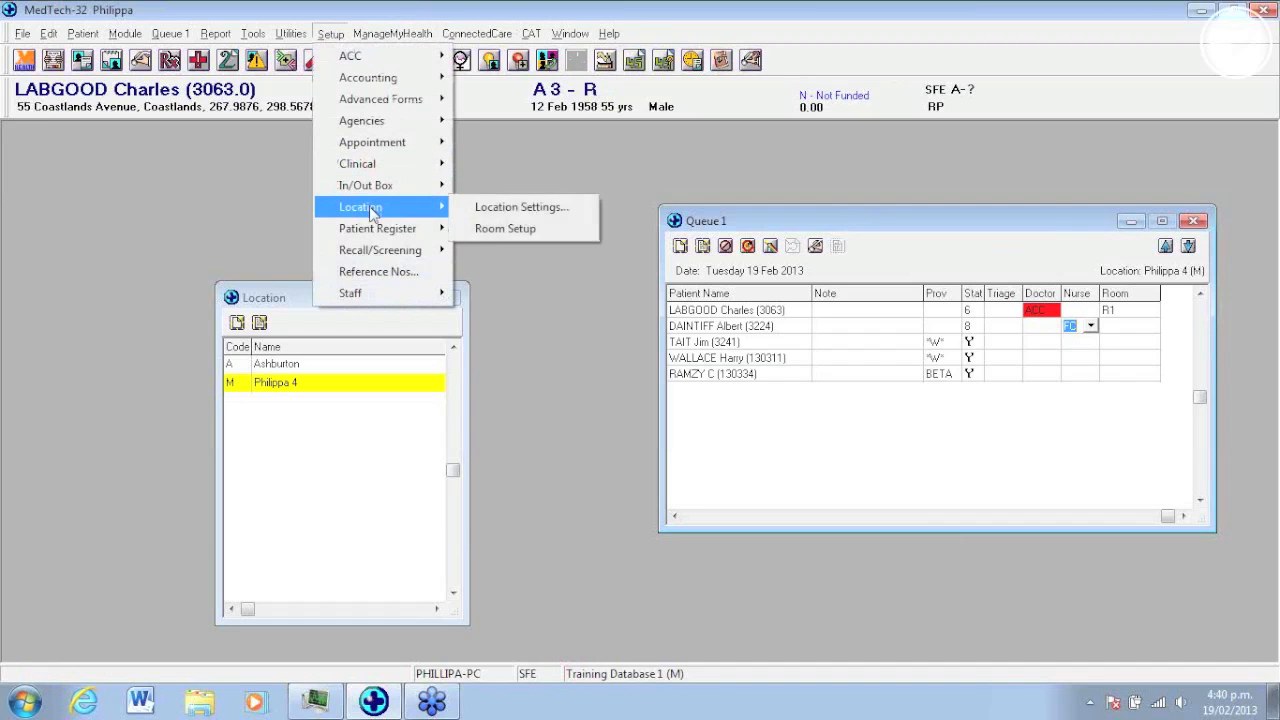
pyautogui.click(485, 211)
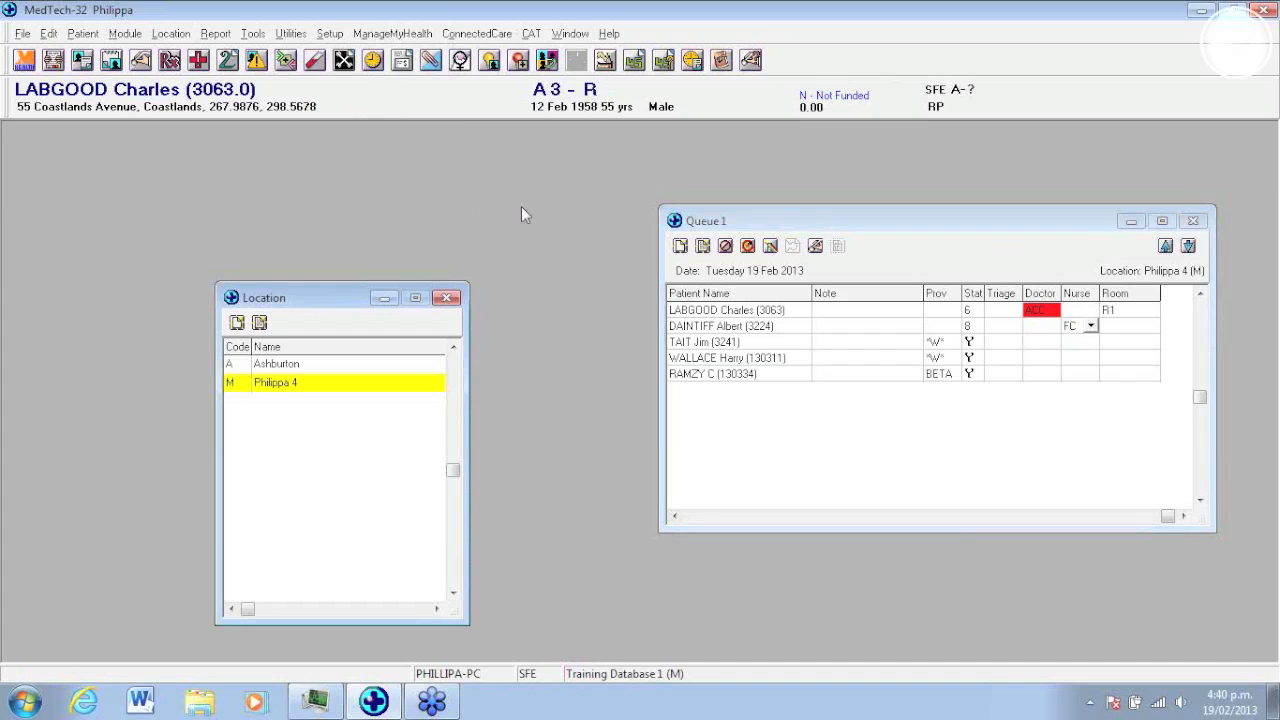
pyautogui.doubleClick(291, 383)
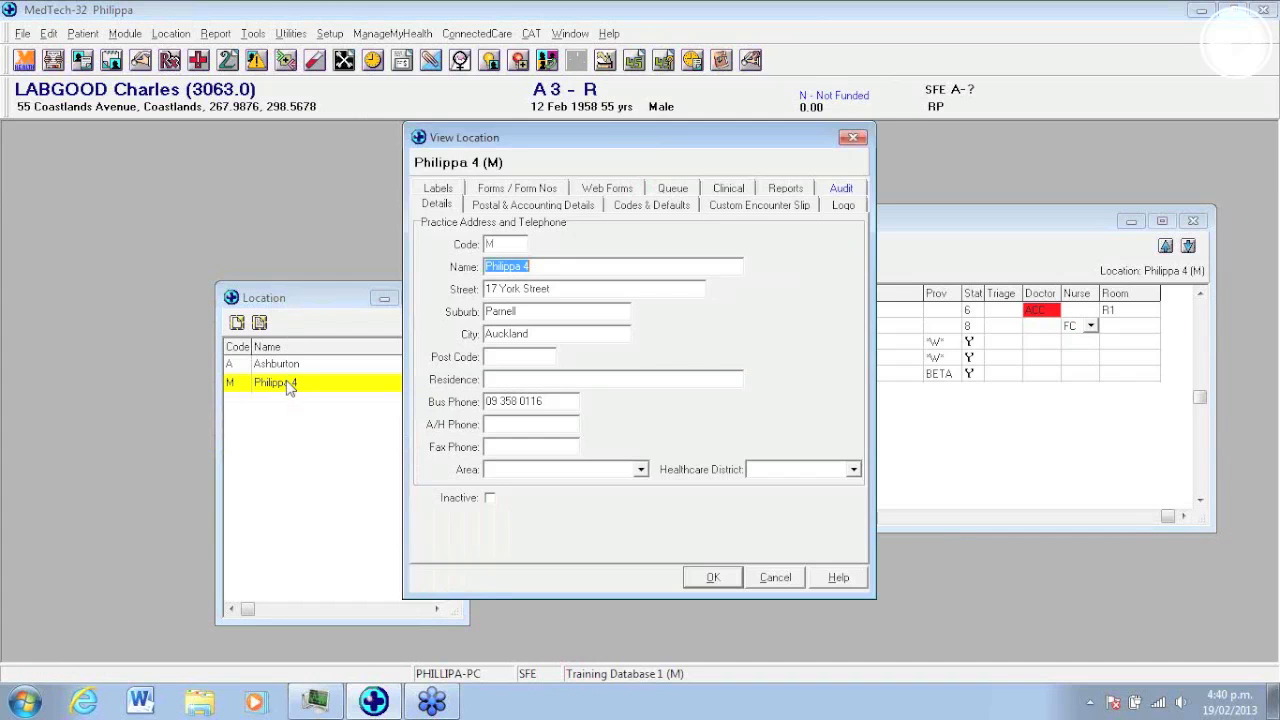
pyautogui.click(690, 192)
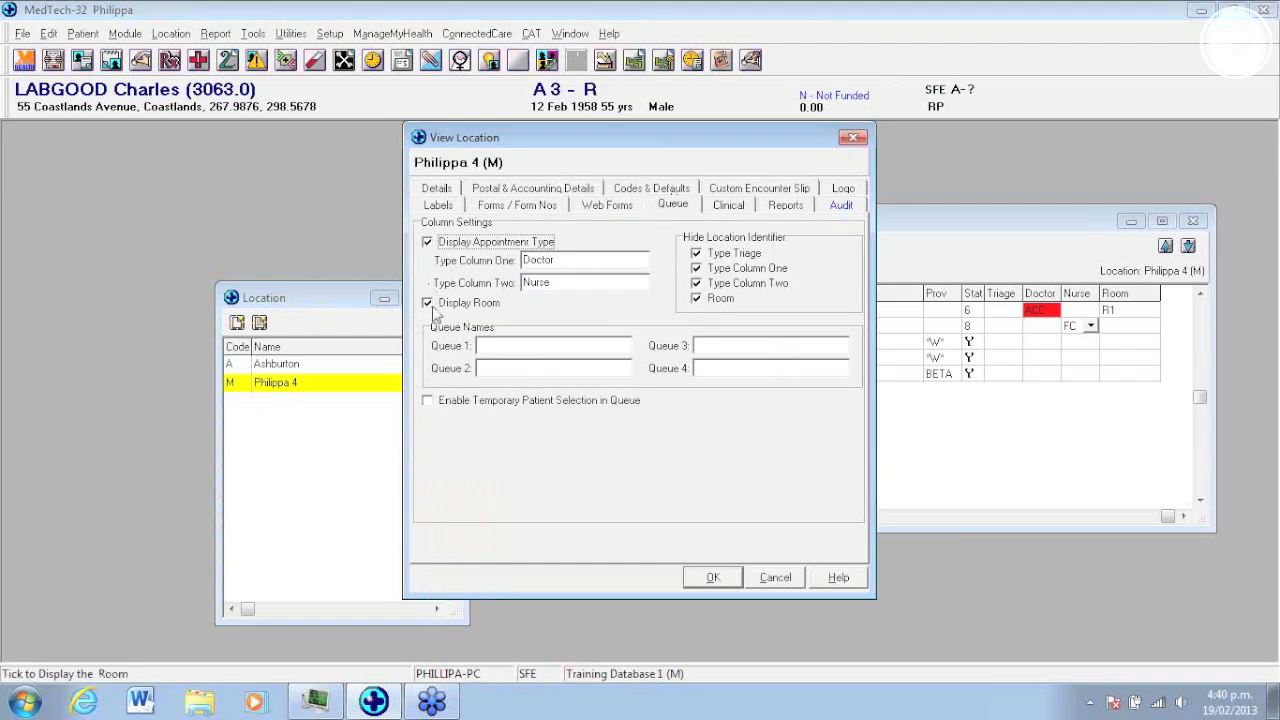
pyautogui.click(768, 577)
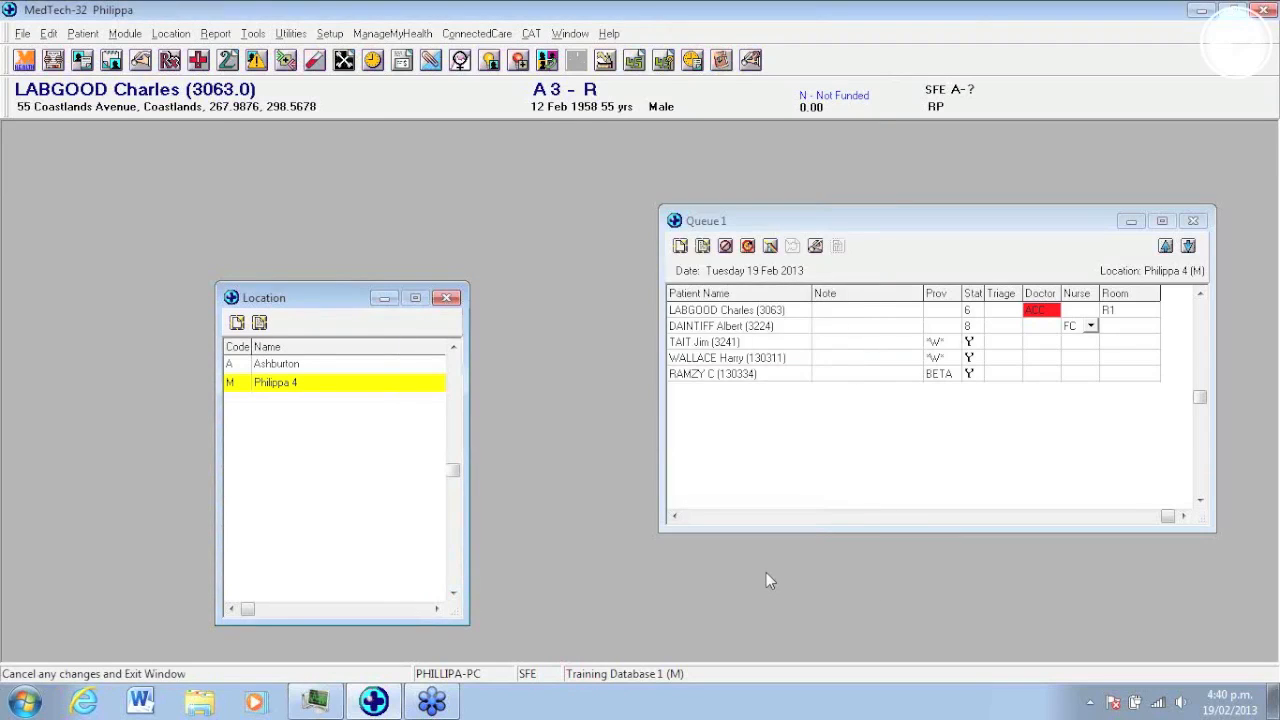
# Step: Open the room setup list, try to save a new room with its fields left blank, and cancel the new entry
pyautogui.click(330, 33)
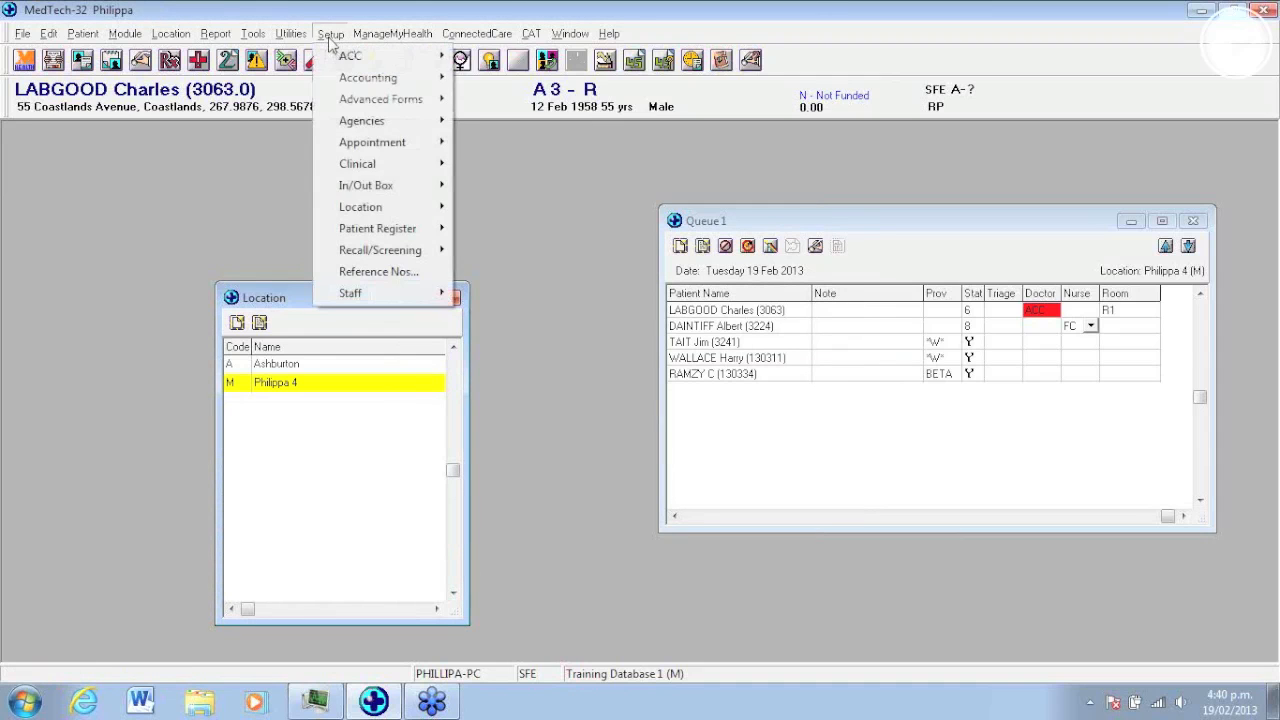
pyautogui.moveTo(338, 213)
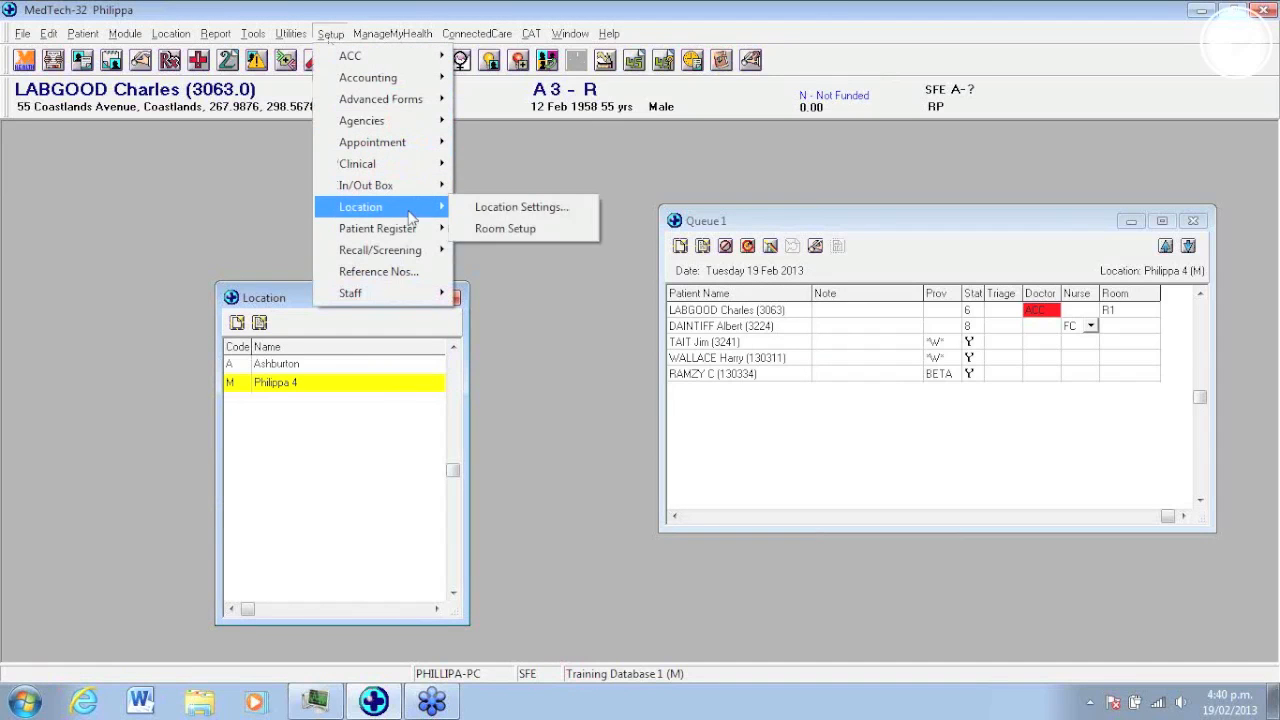
pyautogui.click(497, 229)
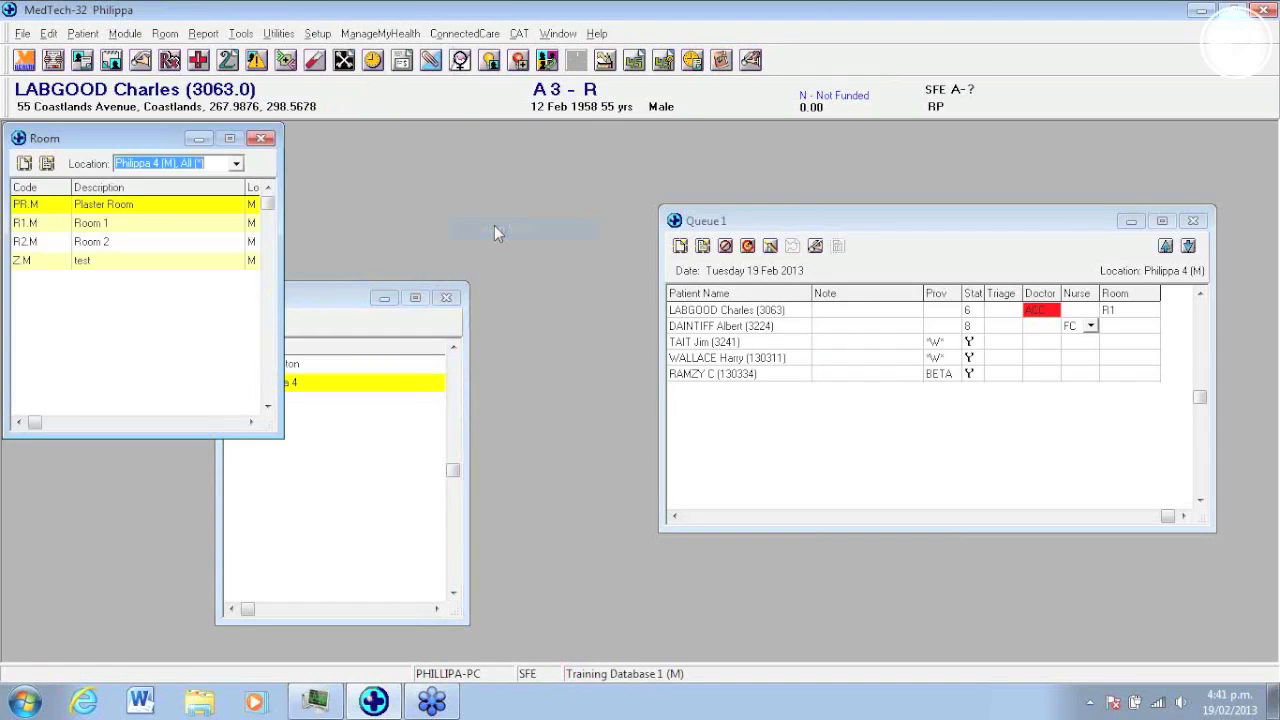
pyautogui.click(24, 164)
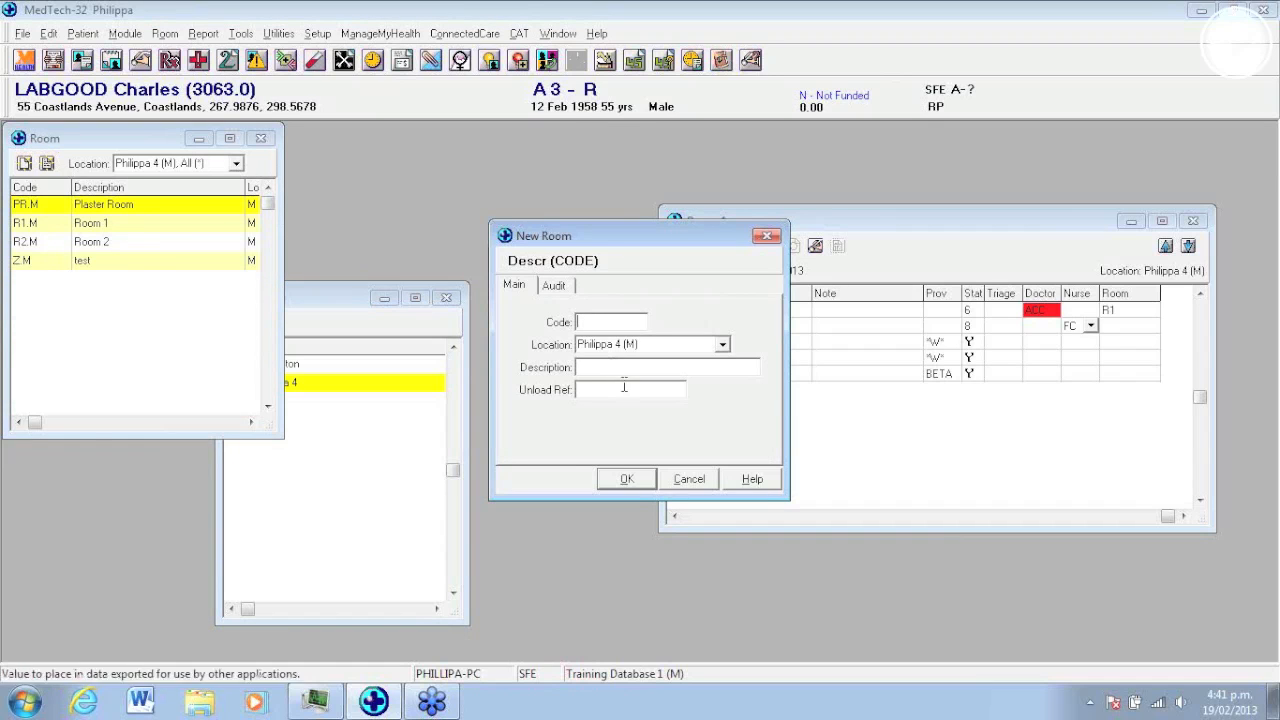
pyautogui.click(630, 480)
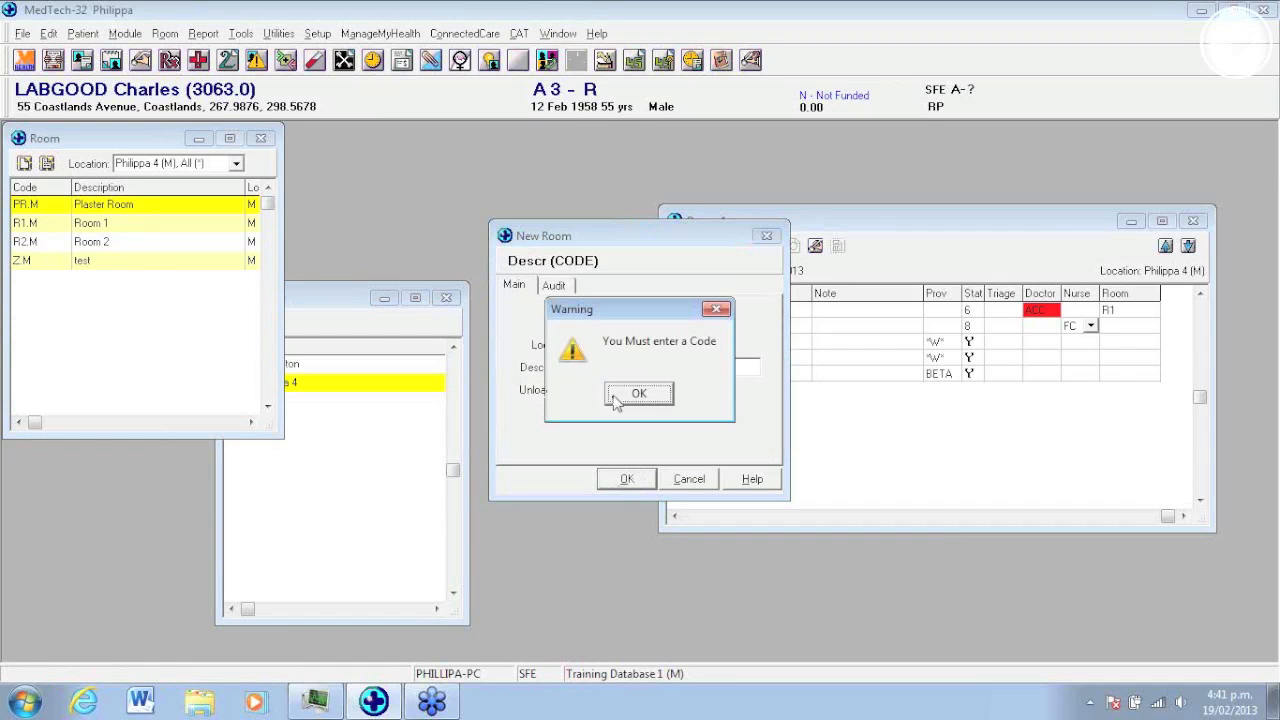
pyautogui.click(642, 392)
pyautogui.click(701, 482)
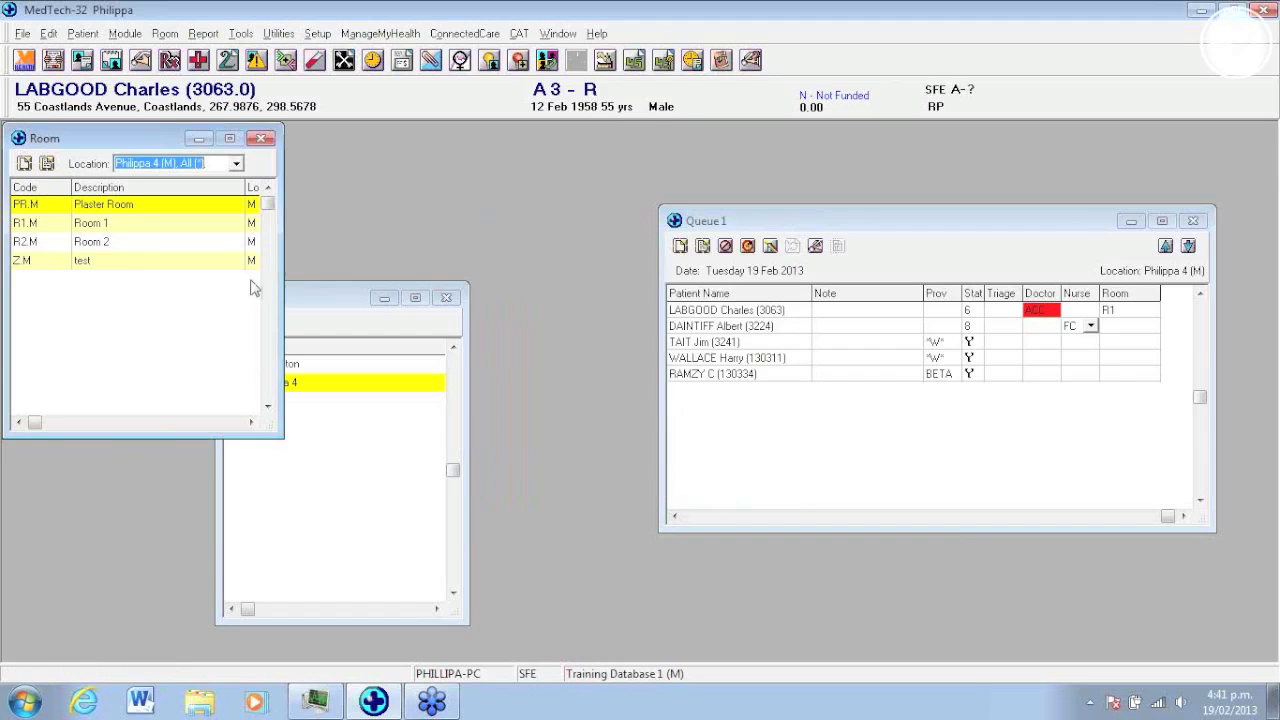
# Step: View the Plaster Room entry, cancel out of it and close the Room and Location lists
pyautogui.doubleClick(150, 215)
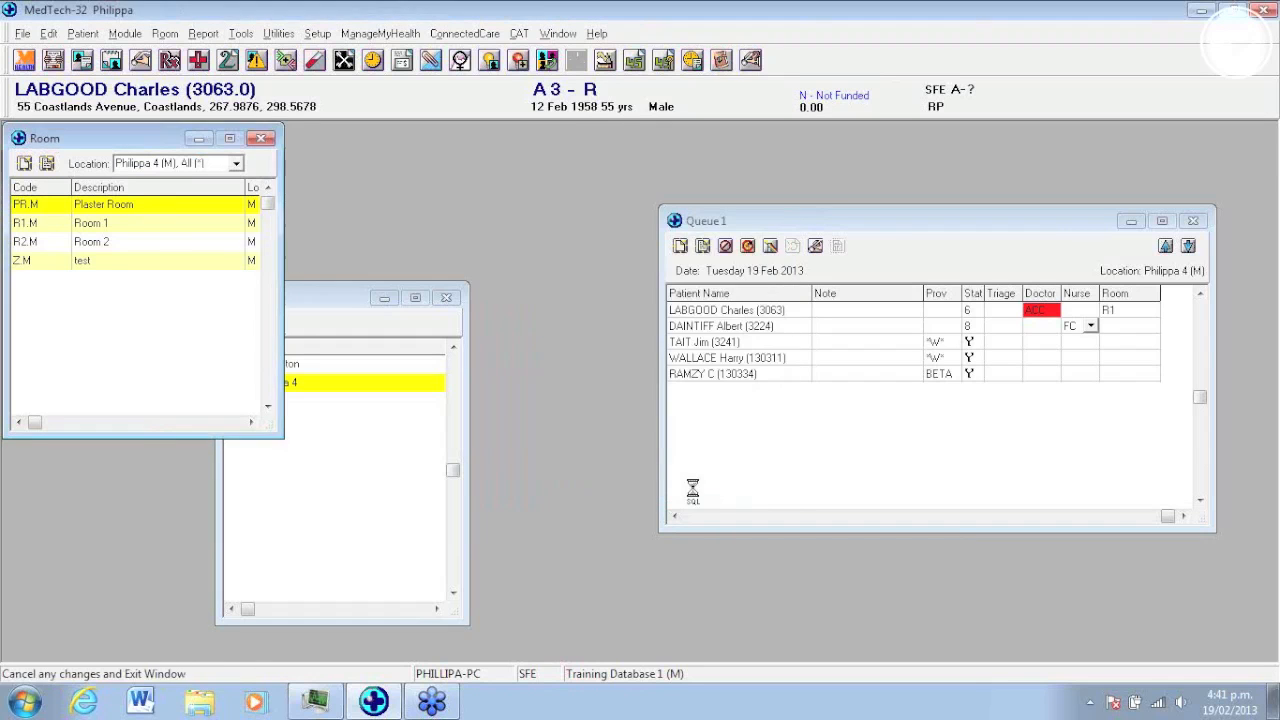
pyautogui.click(682, 481)
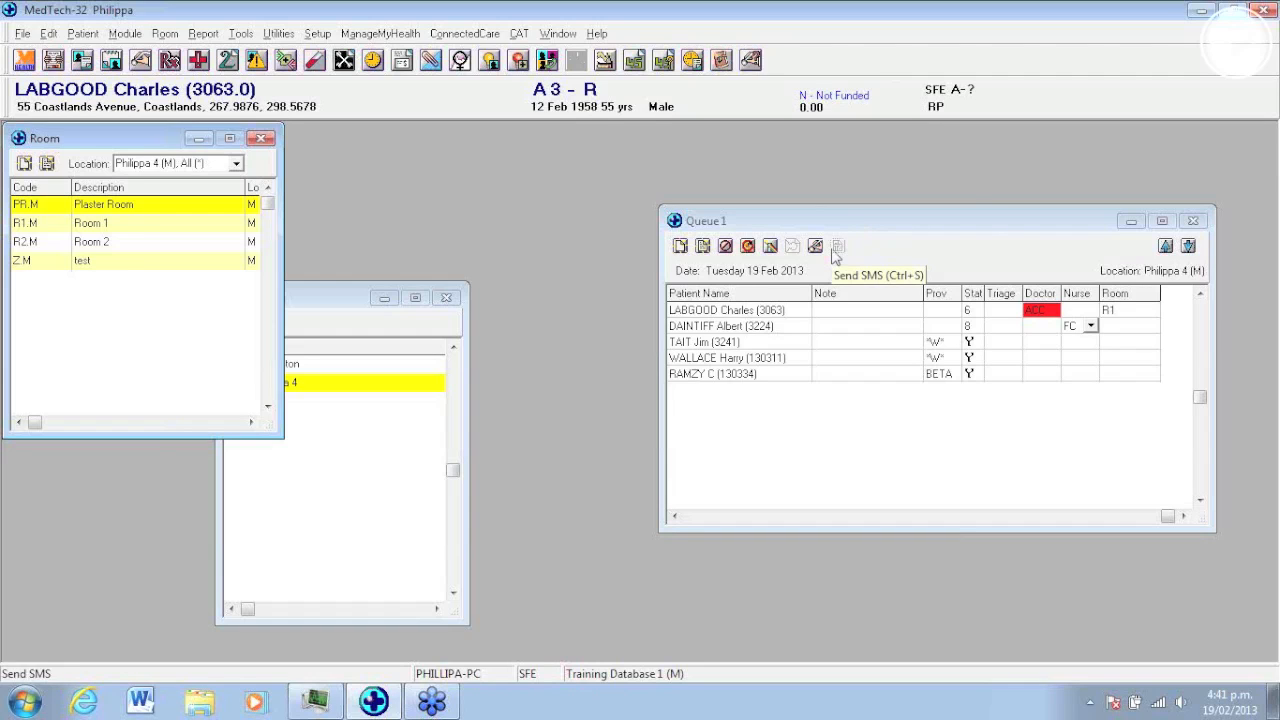
pyautogui.press('Escape')
pyautogui.press('Escape')
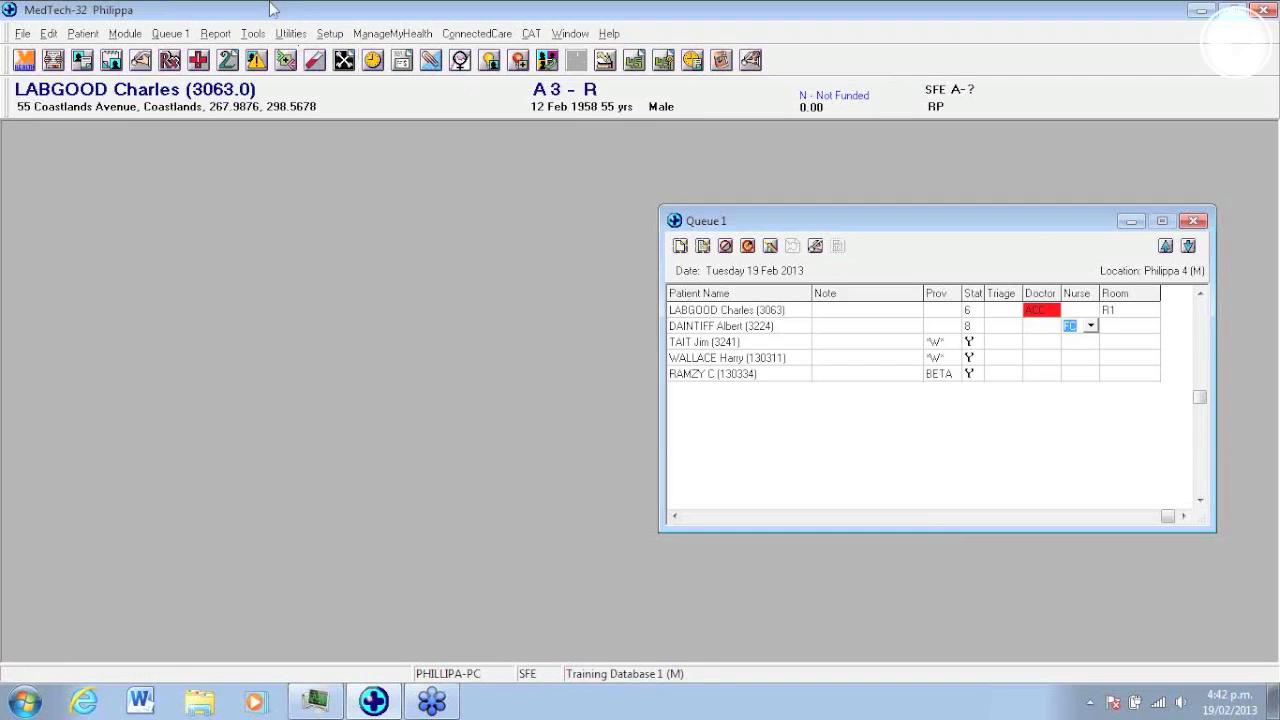
# Step: Review the Manage Provider/Patient Transfers and Update Queue Provider options in the forms settings of the location with code M, confirm and close the Location list
pyautogui.click(338, 36)
pyautogui.moveTo(374, 205)
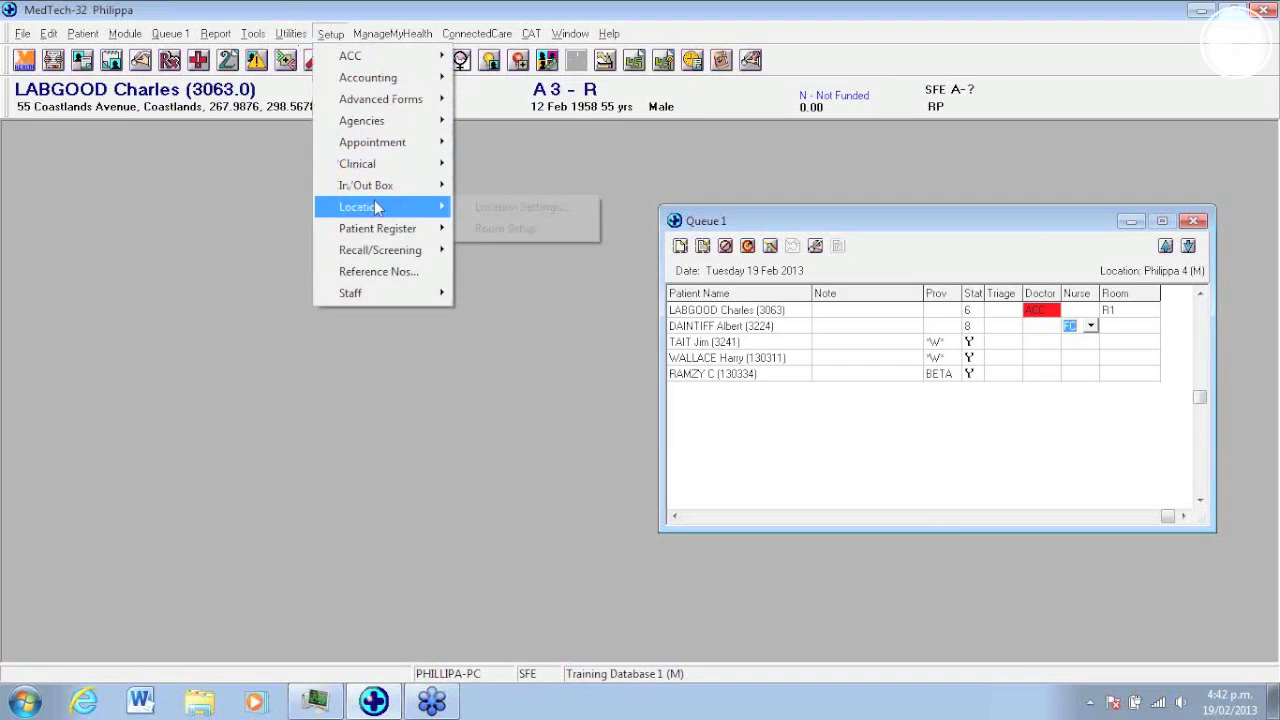
pyautogui.click(511, 207)
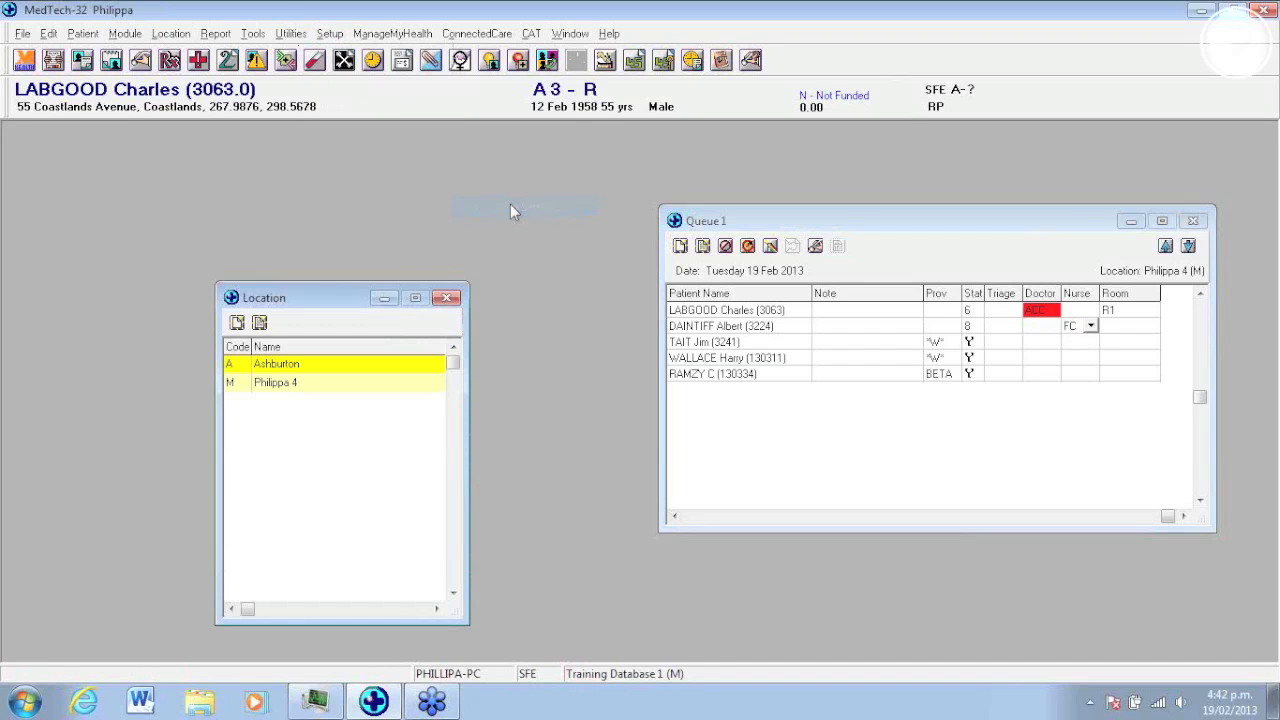
pyautogui.doubleClick(284, 389)
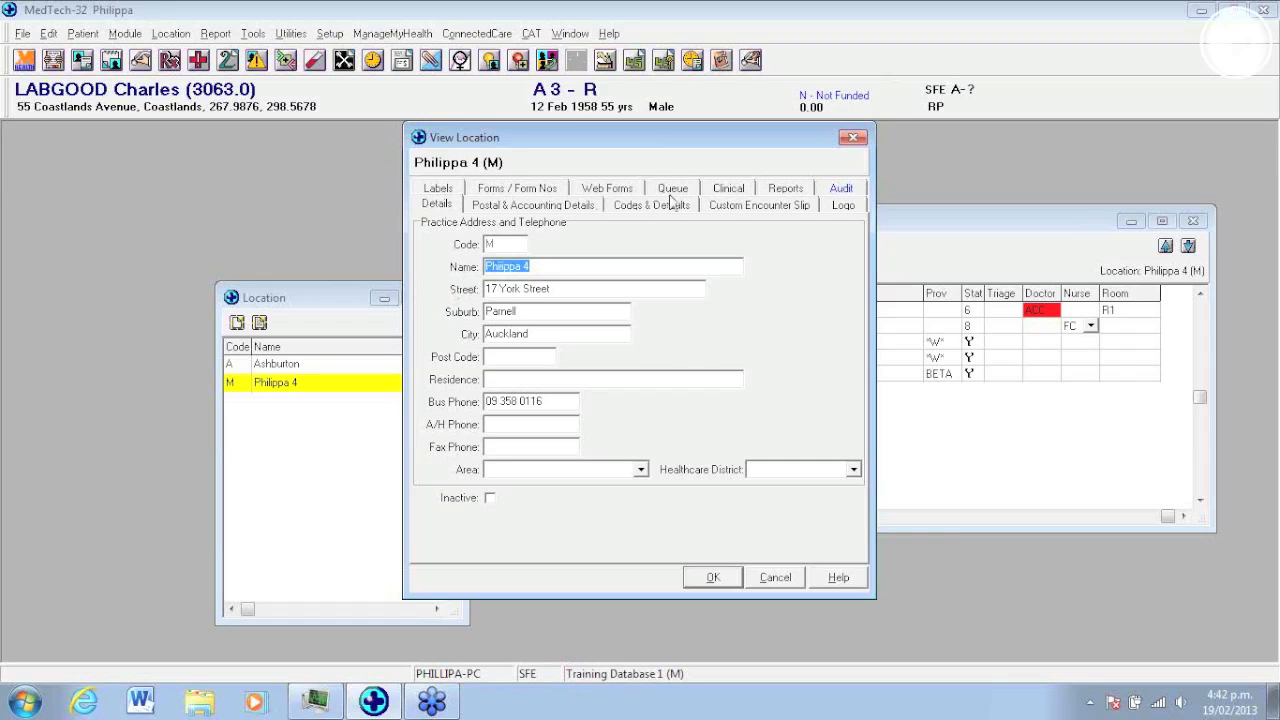
pyautogui.click(557, 193)
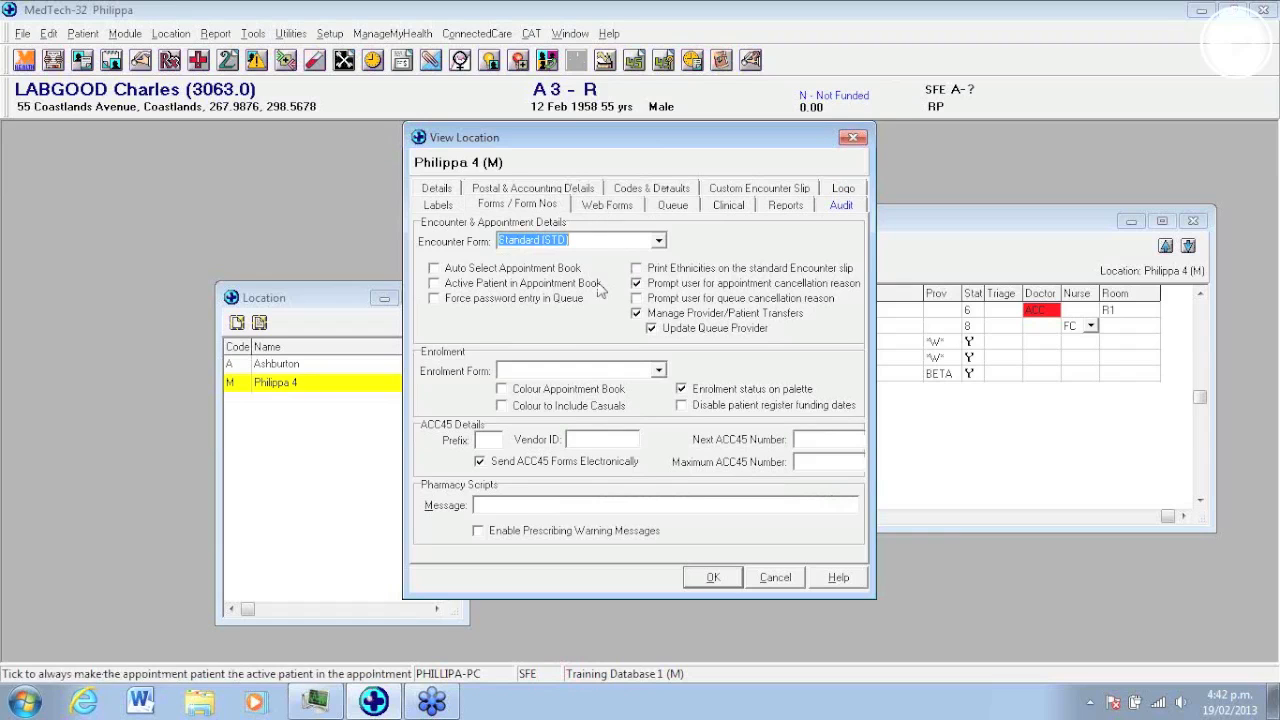
pyautogui.click(650, 328)
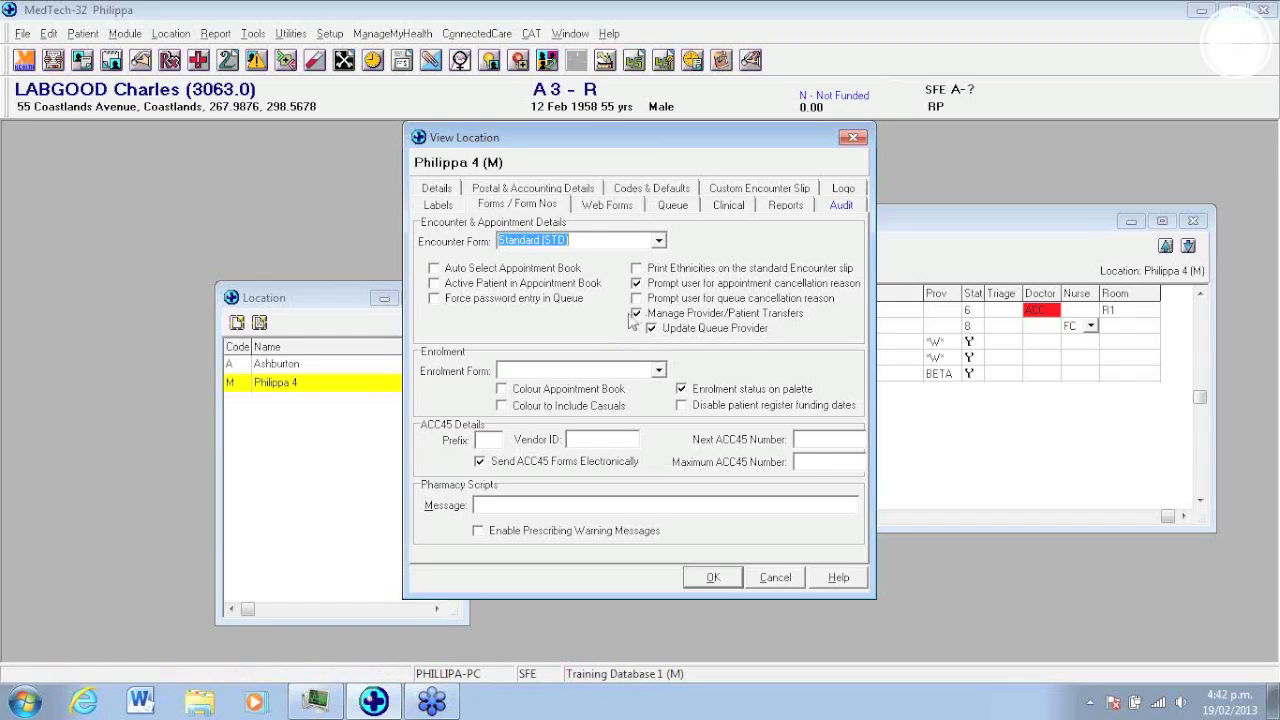
pyautogui.click(637, 314)
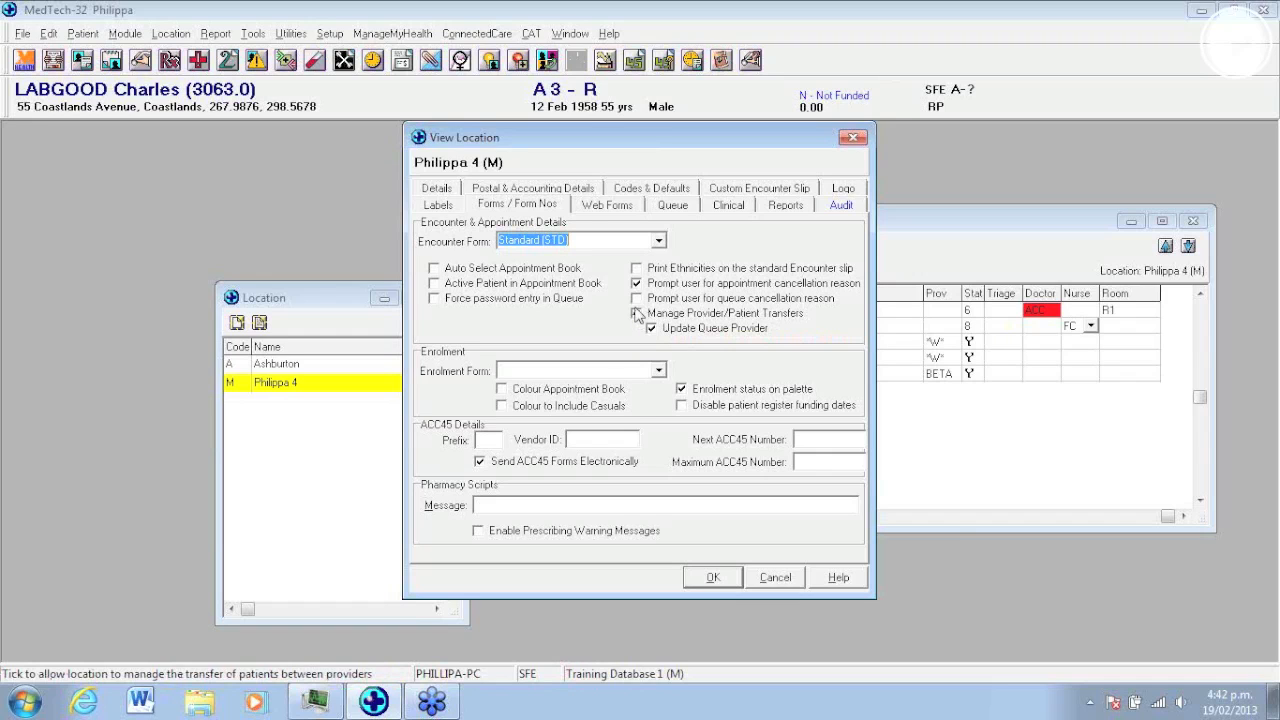
pyautogui.click(637, 313)
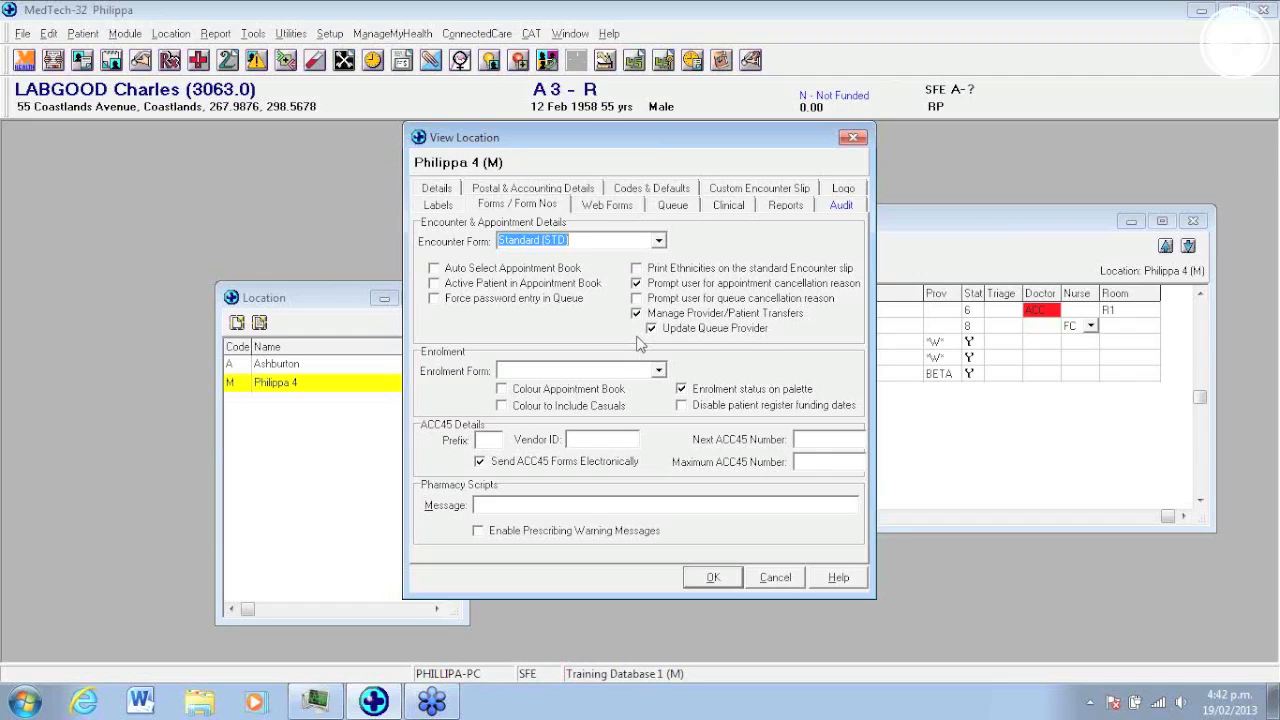
pyautogui.click(733, 580)
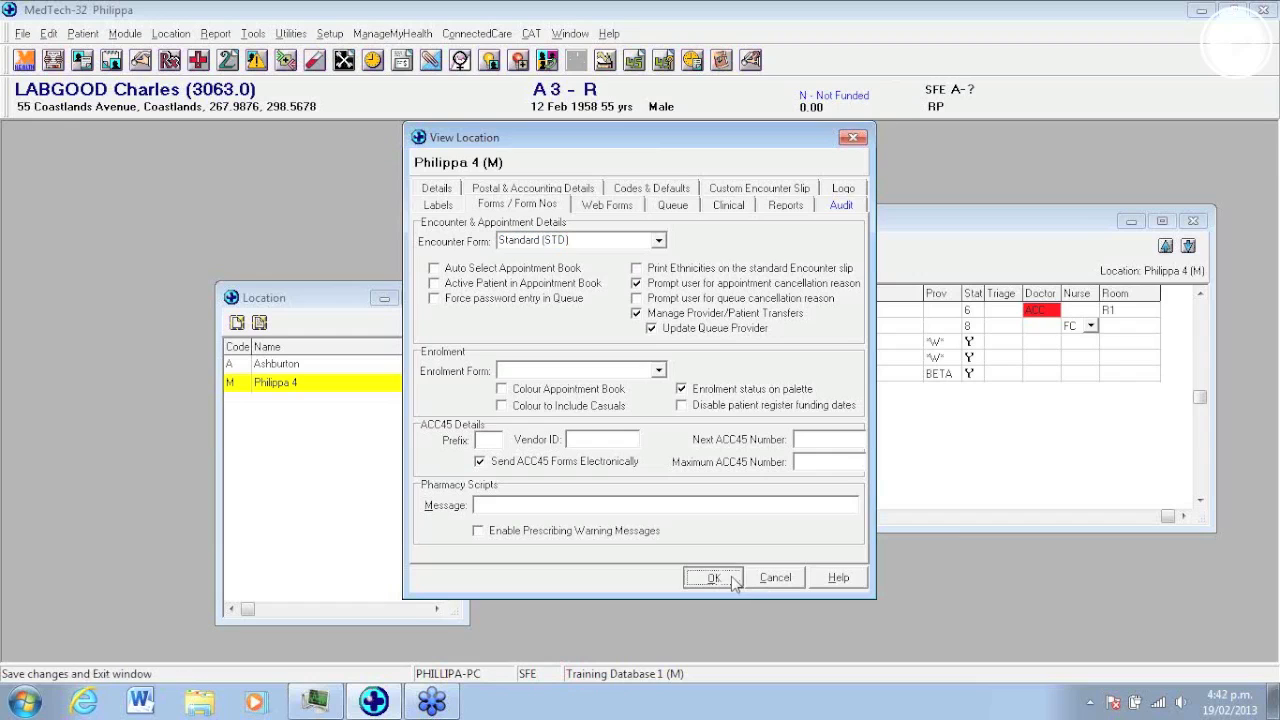
pyautogui.click(640, 394)
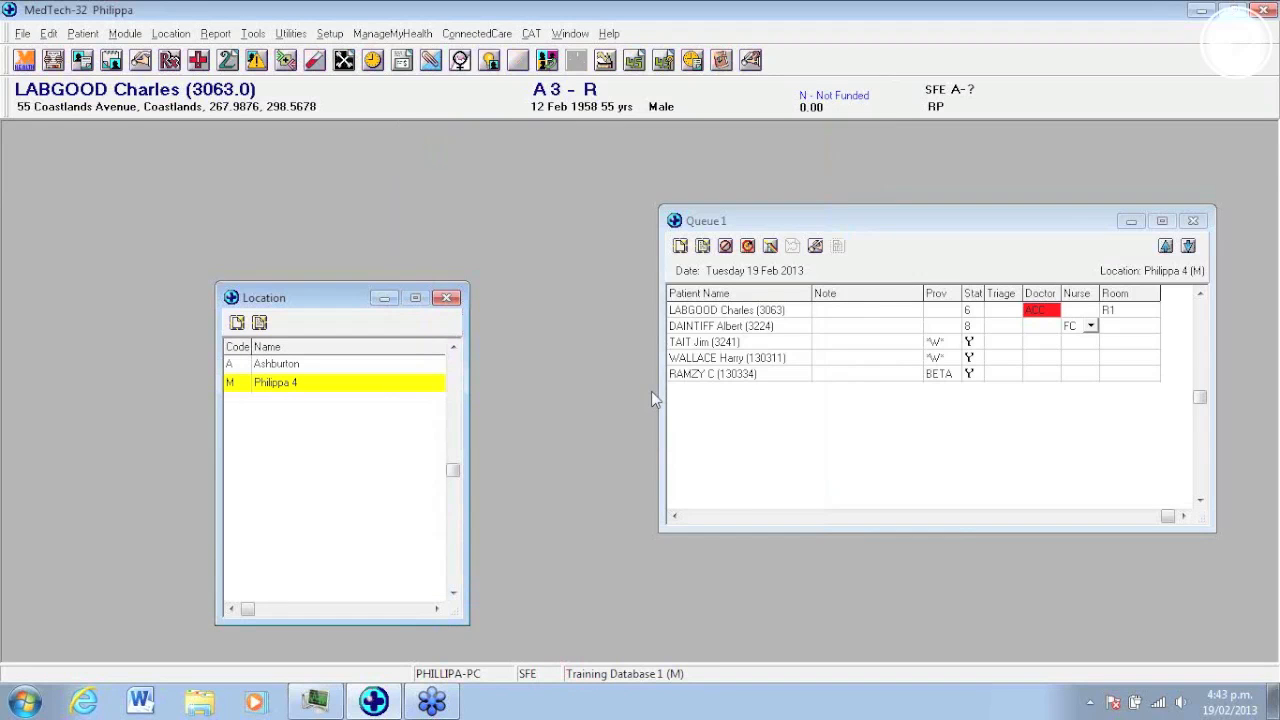
pyautogui.click(447, 297)
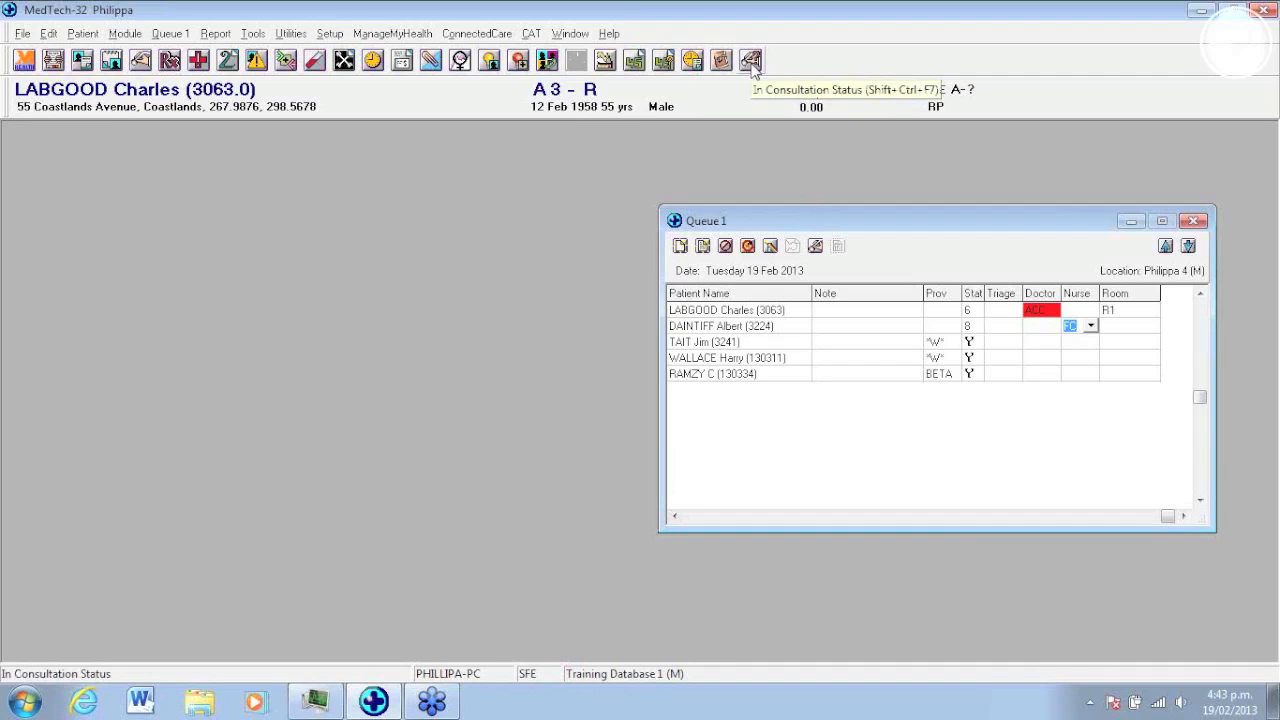
# Step: Open the In Consultation Status window from the appointments module
pyautogui.click(125, 33)
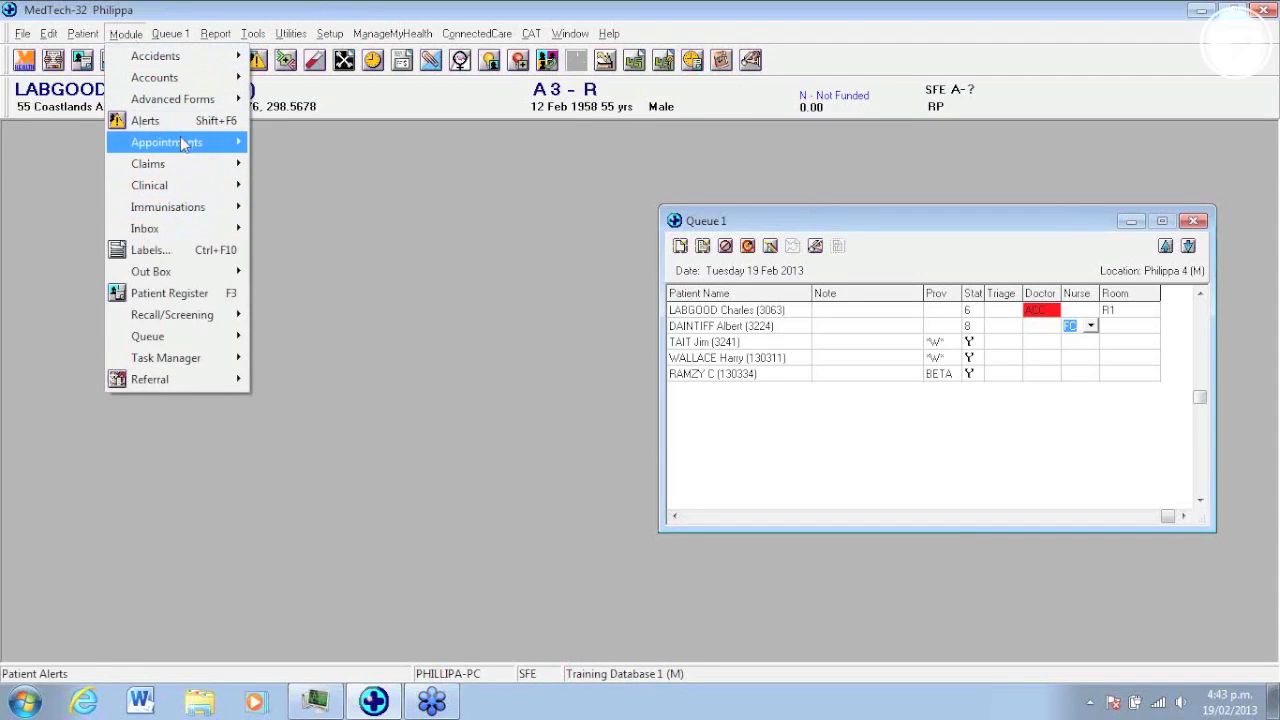
pyautogui.moveTo(183, 147)
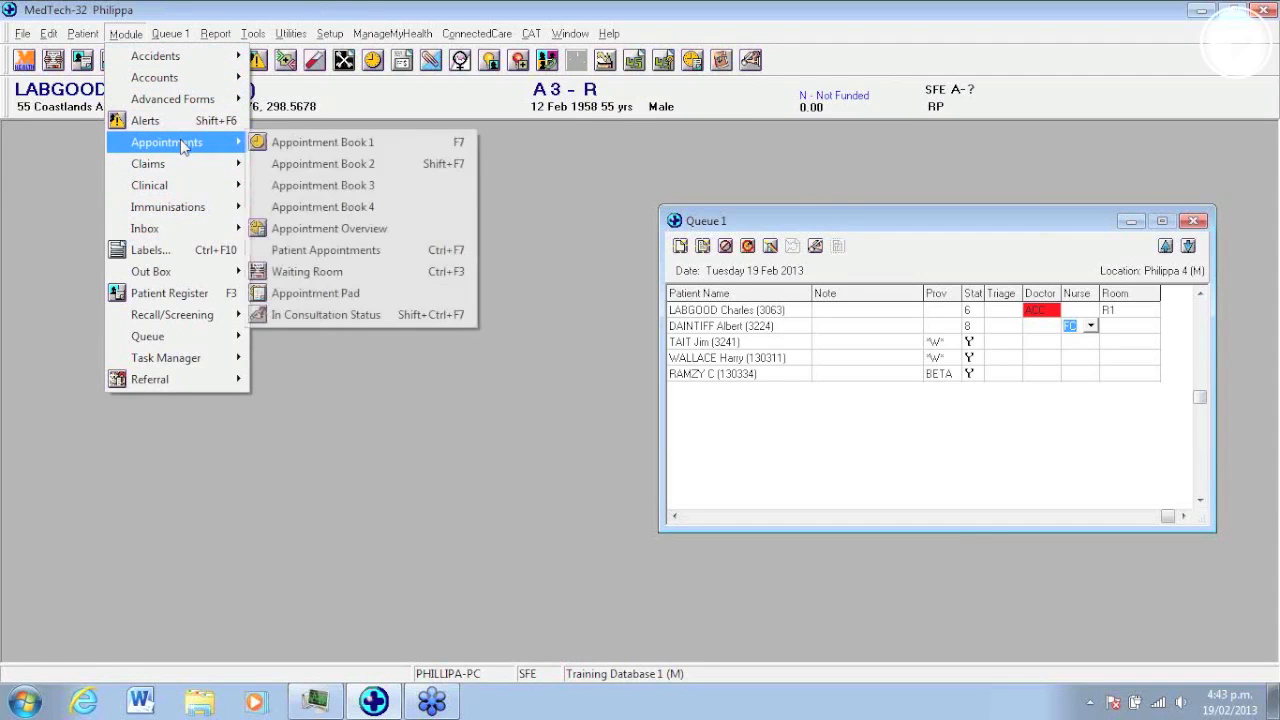
pyautogui.click(332, 313)
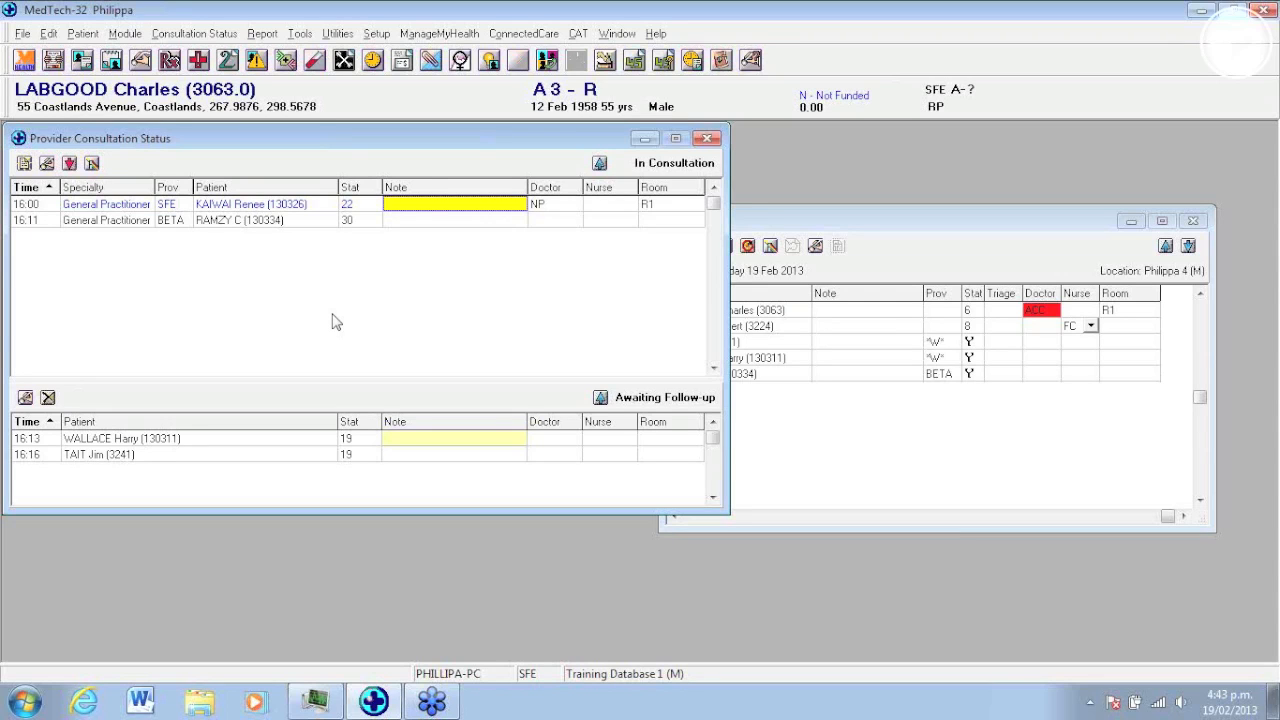
# Step: Review the option that opens Provider Consultation Status at logon in the access settings of staff member SFE, confirm and close the Staff list
pyautogui.click(376, 34)
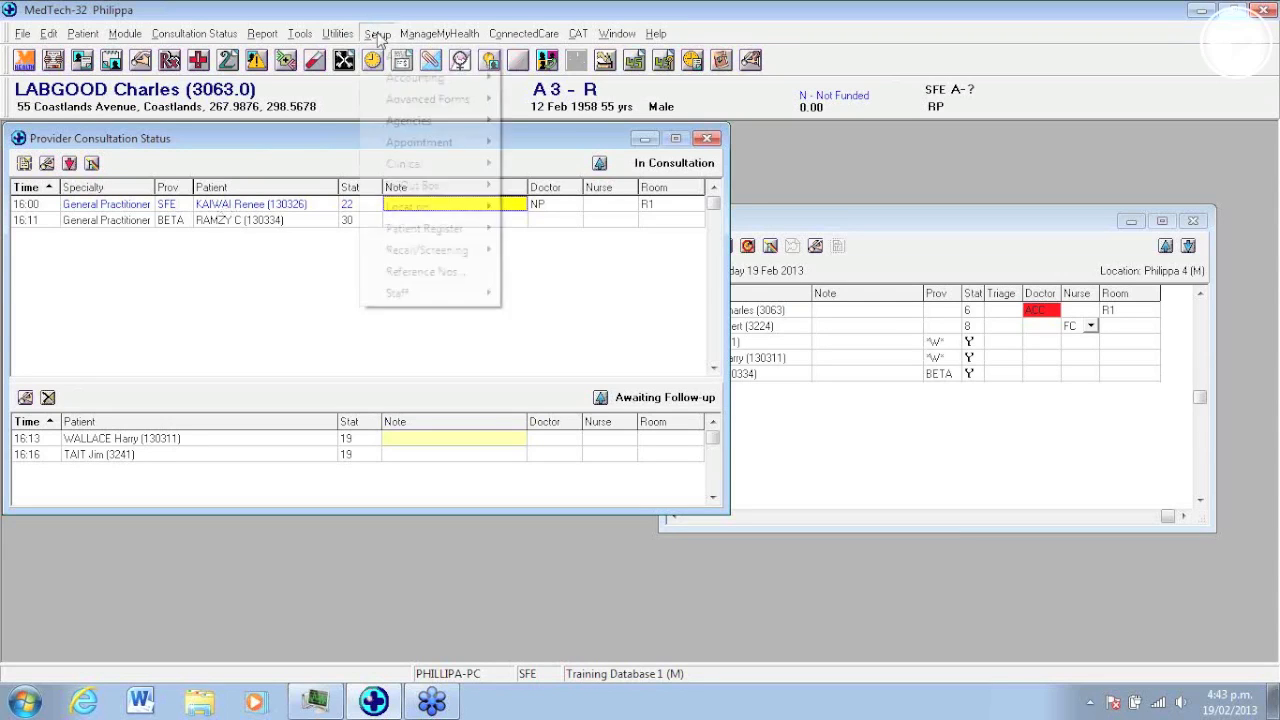
pyautogui.moveTo(430, 293)
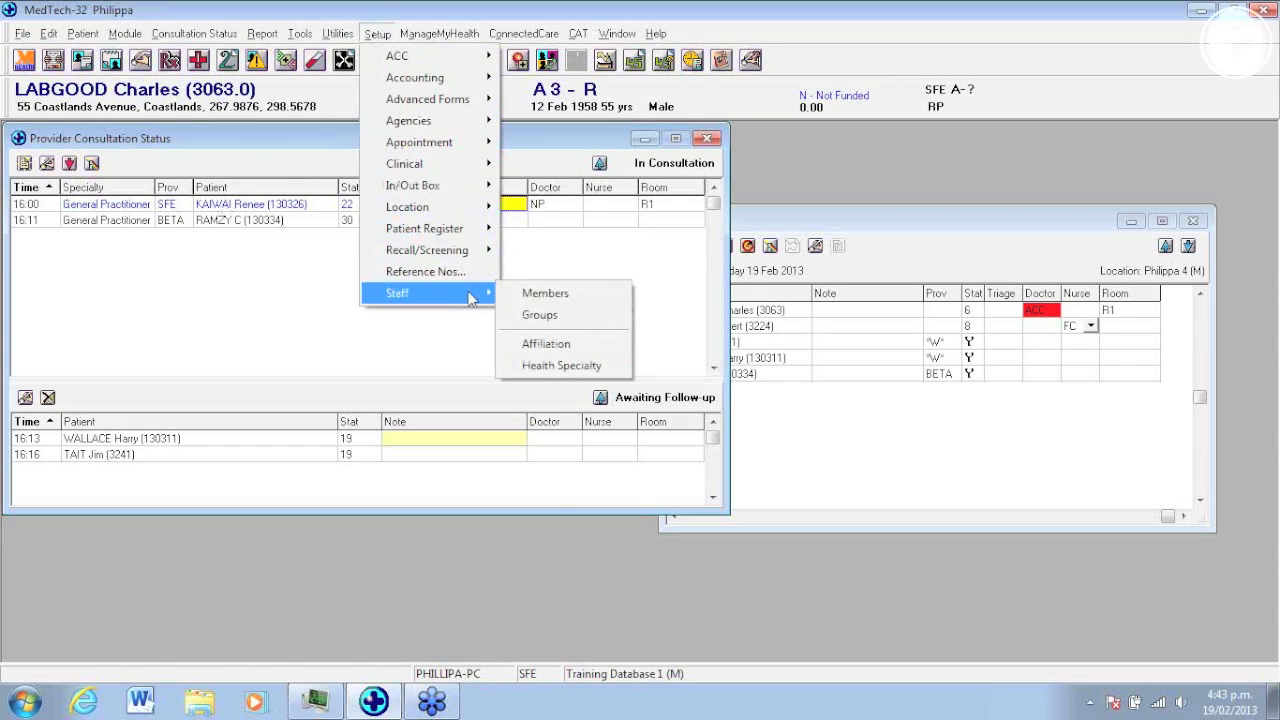
pyautogui.click(543, 290)
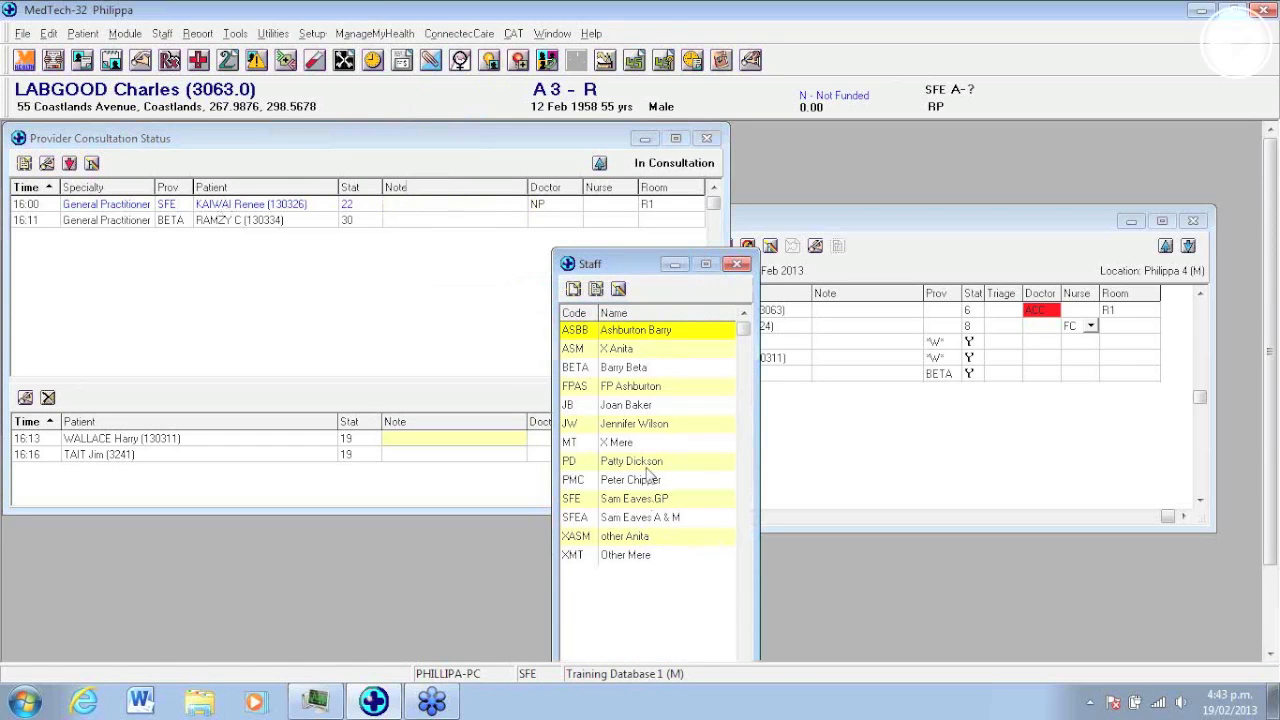
pyautogui.doubleClick(638, 500)
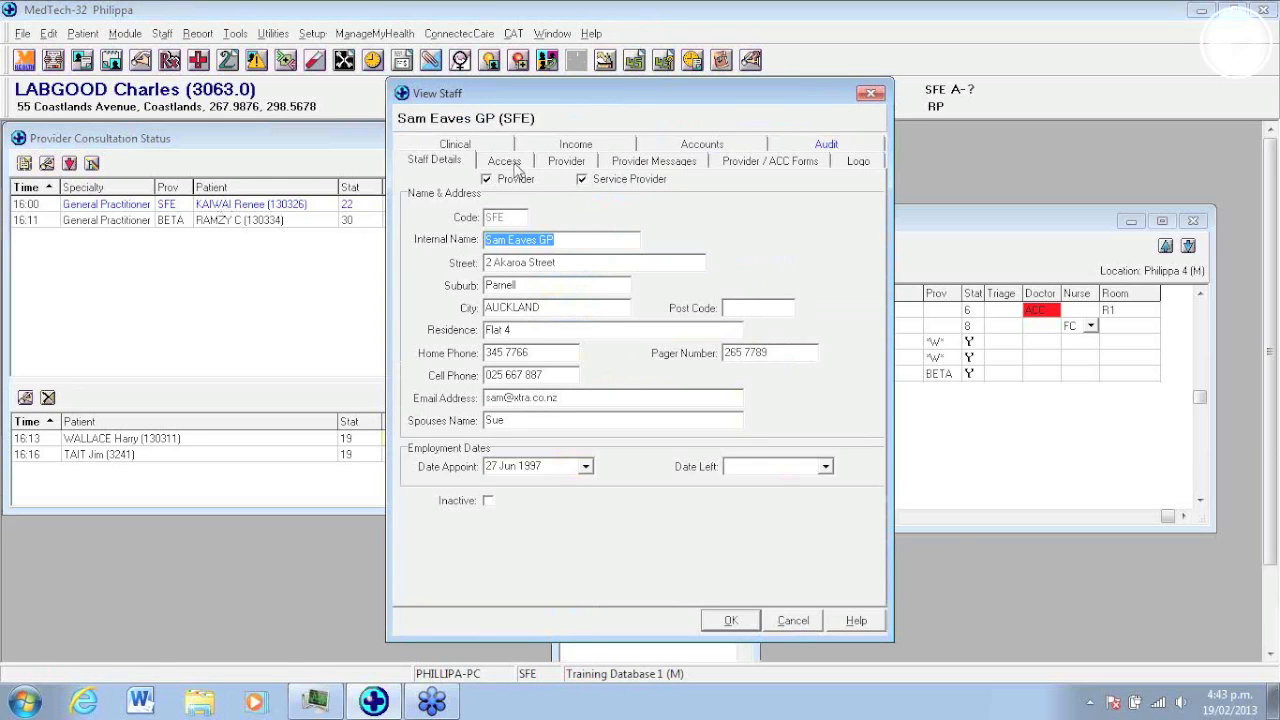
pyautogui.click(512, 163)
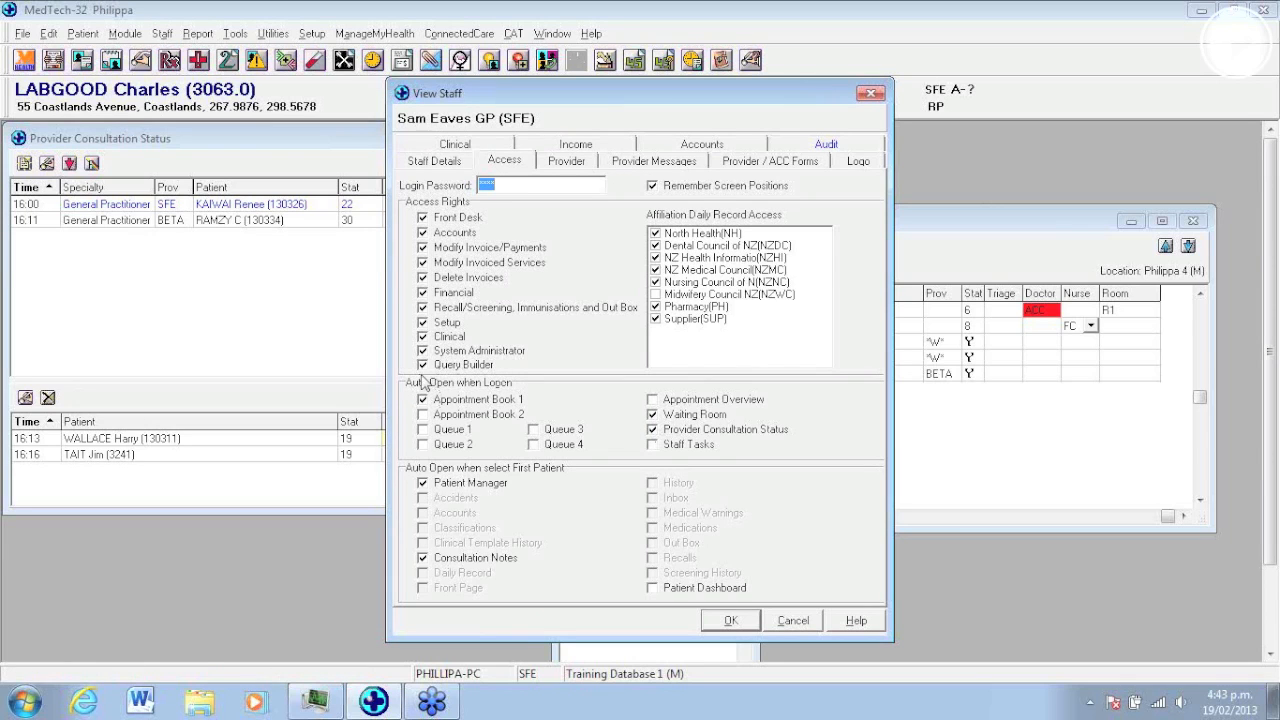
pyautogui.click(652, 429)
pyautogui.click(652, 429)
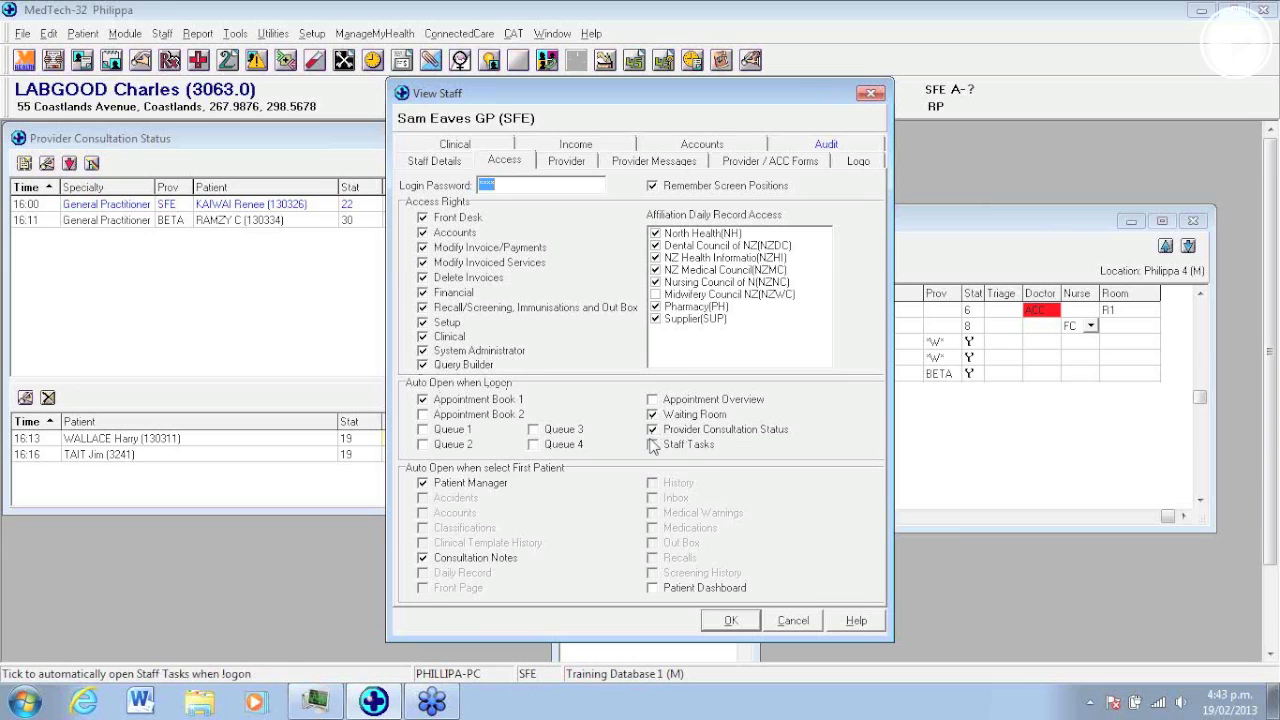
pyautogui.click(740, 624)
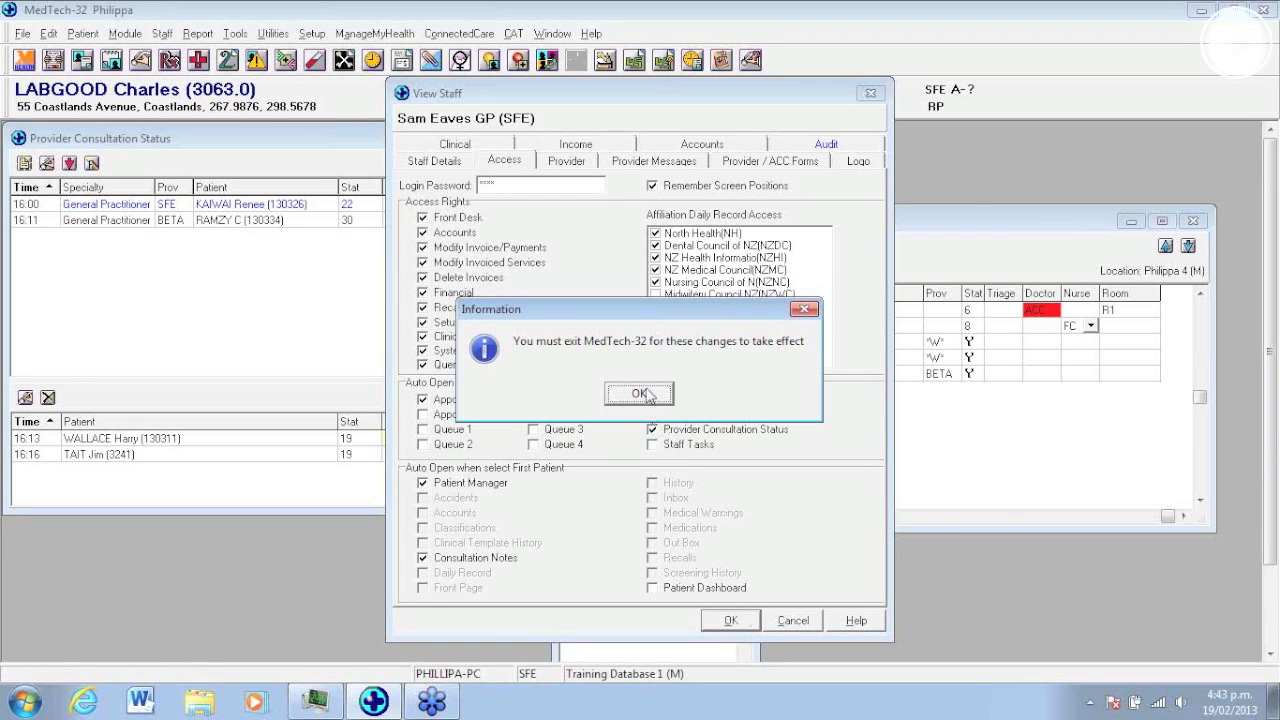
pyautogui.click(640, 394)
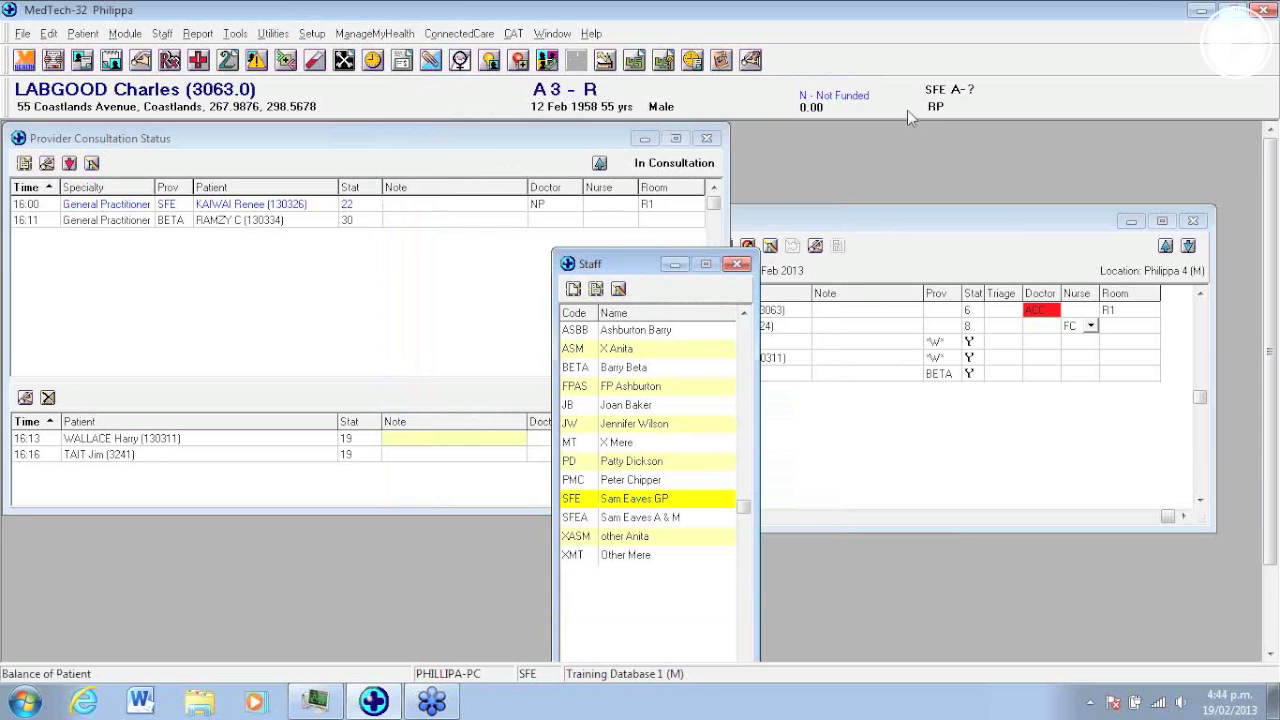
pyautogui.click(740, 265)
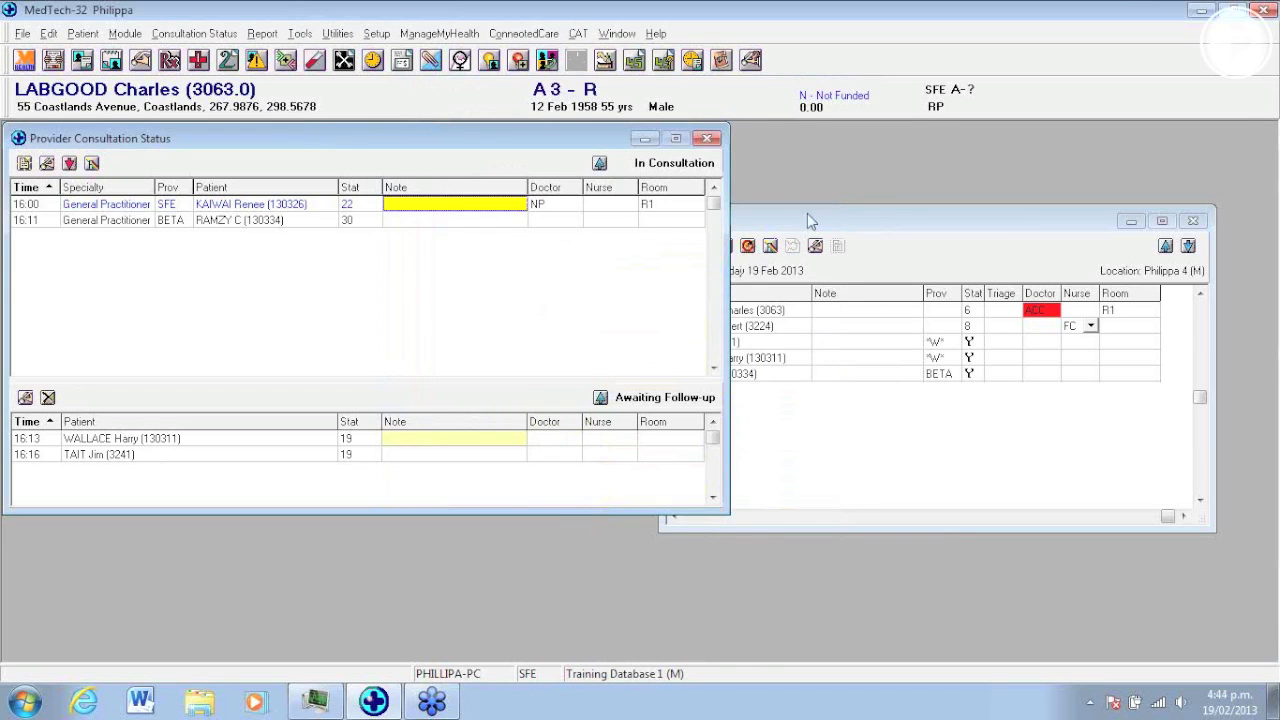
# Step: Assign the second patient in Queue 1 the in-consultation status with provider SFE and dismiss the warning
pyautogui.click(890, 220)
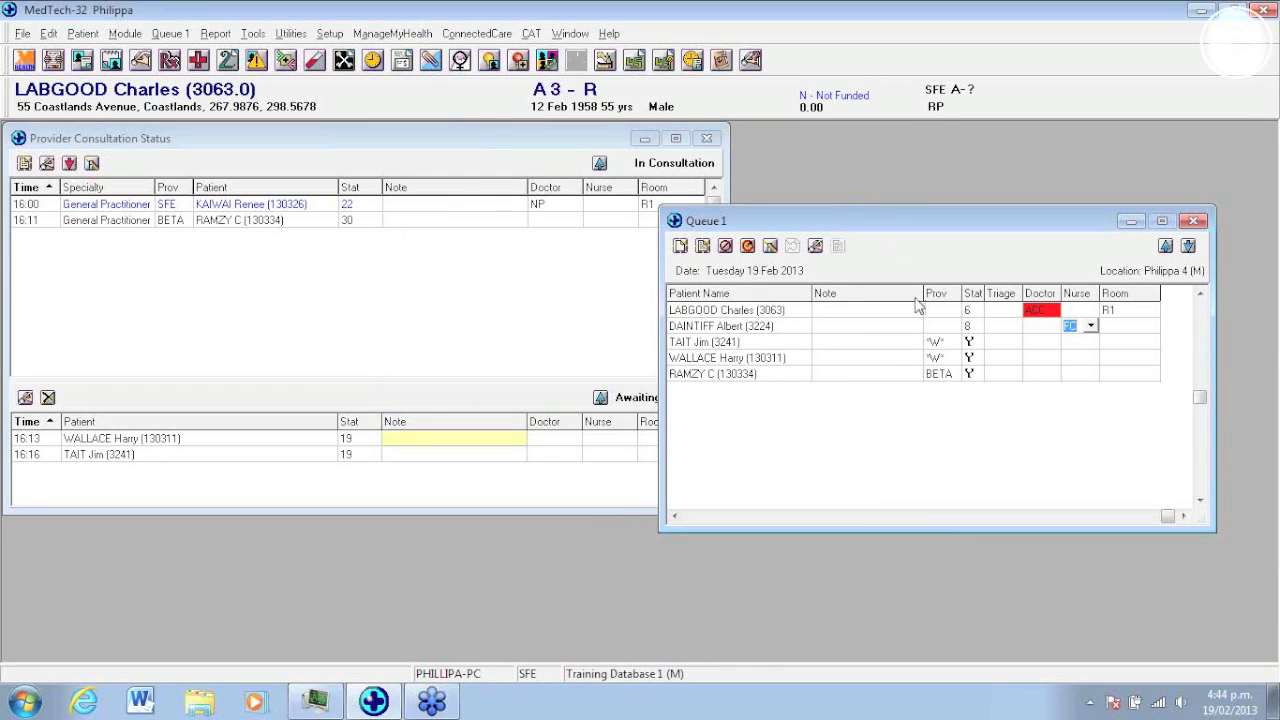
pyautogui.doubleClick(767, 327)
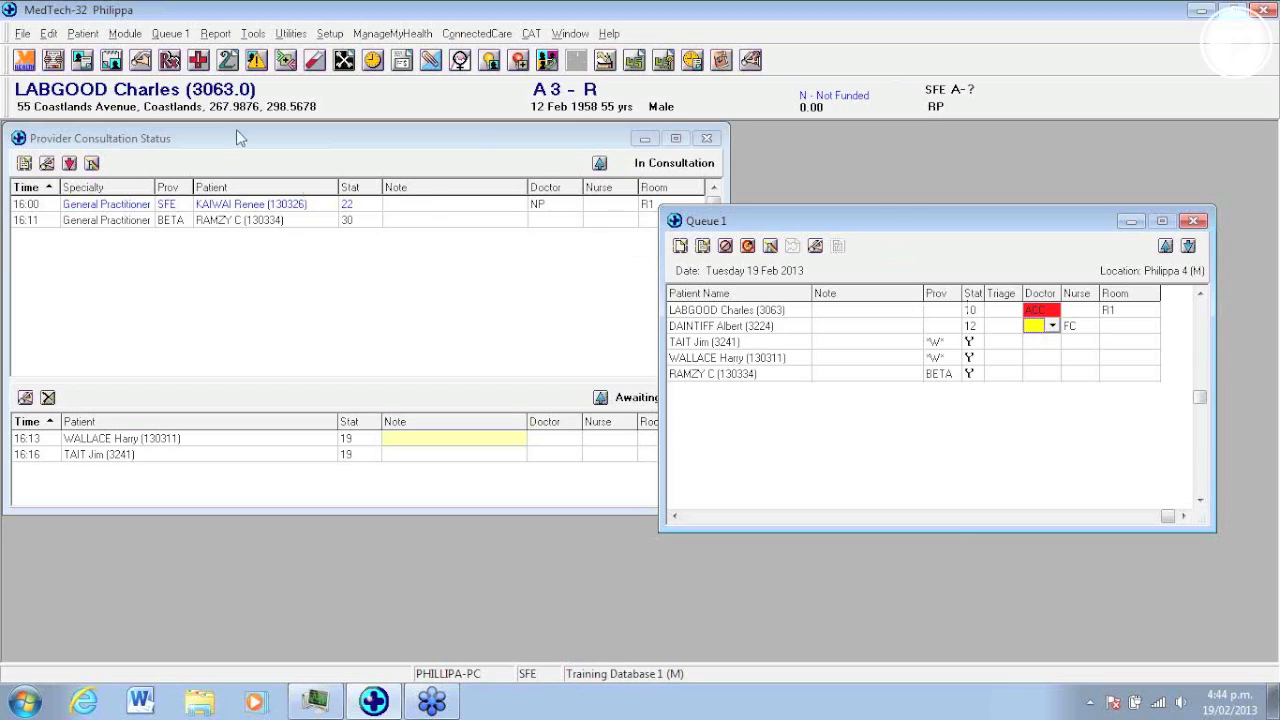
pyautogui.click(746, 327)
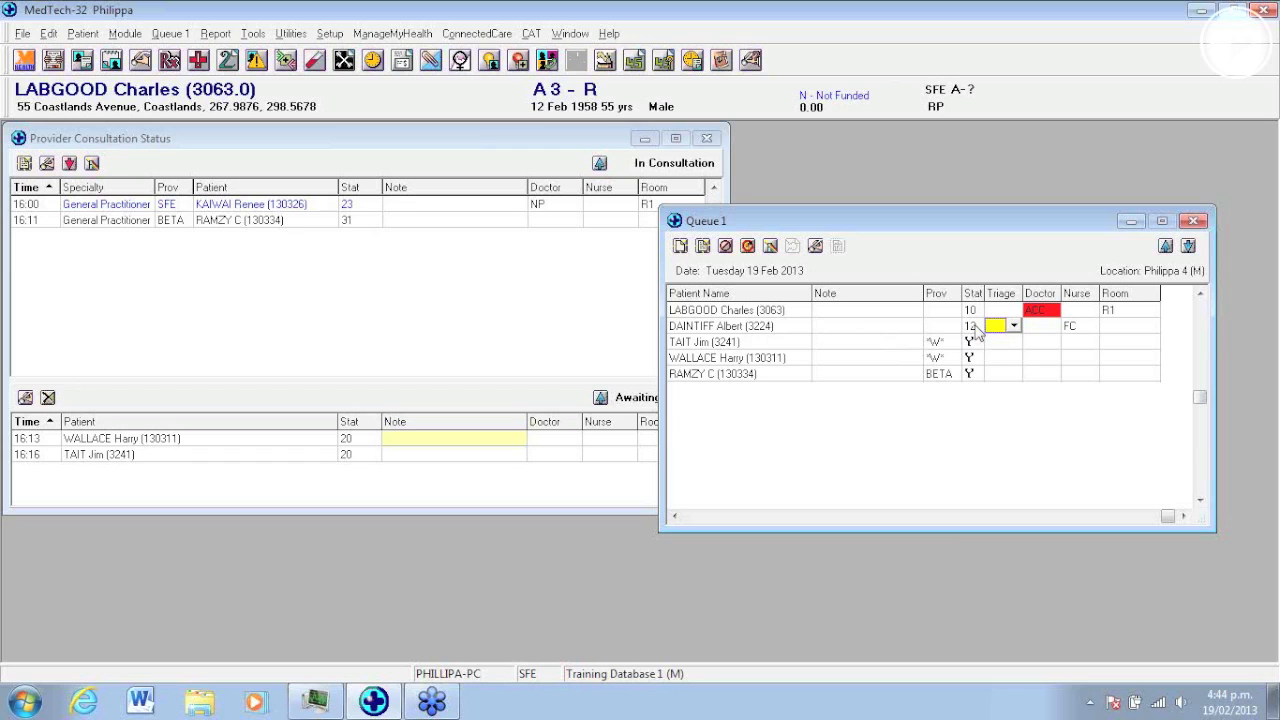
pyautogui.click(815, 246)
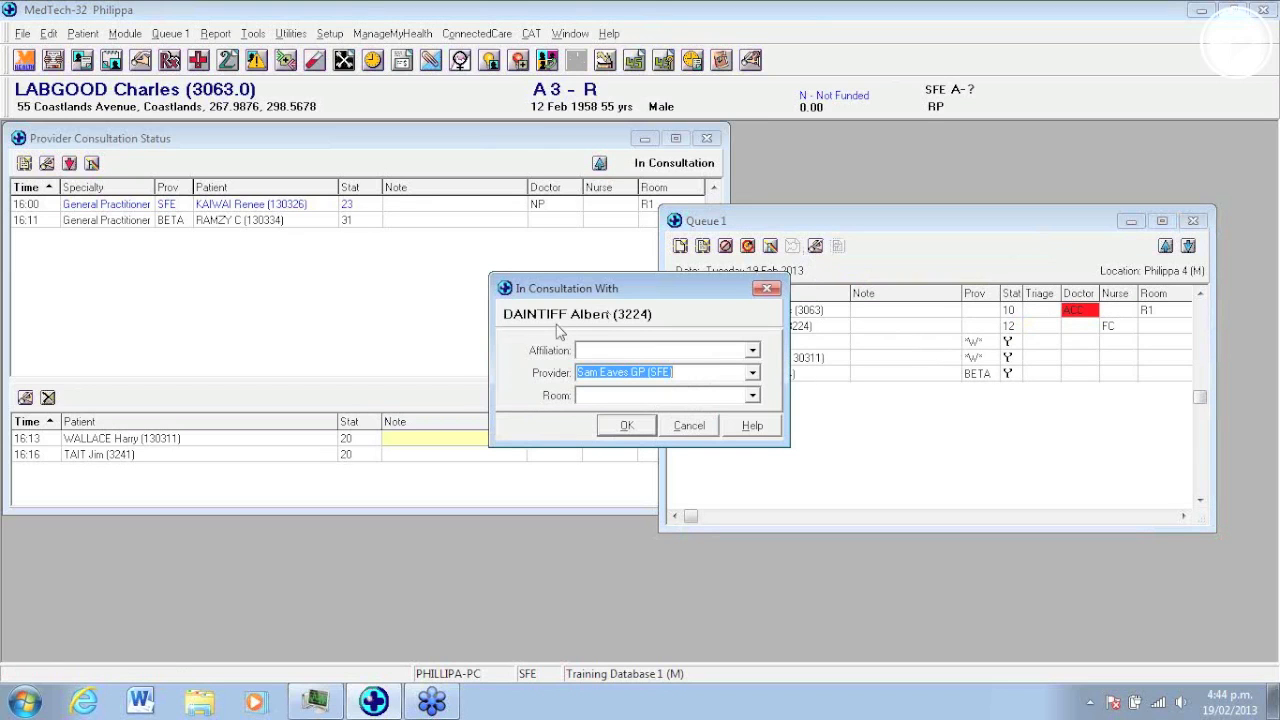
pyautogui.click(624, 426)
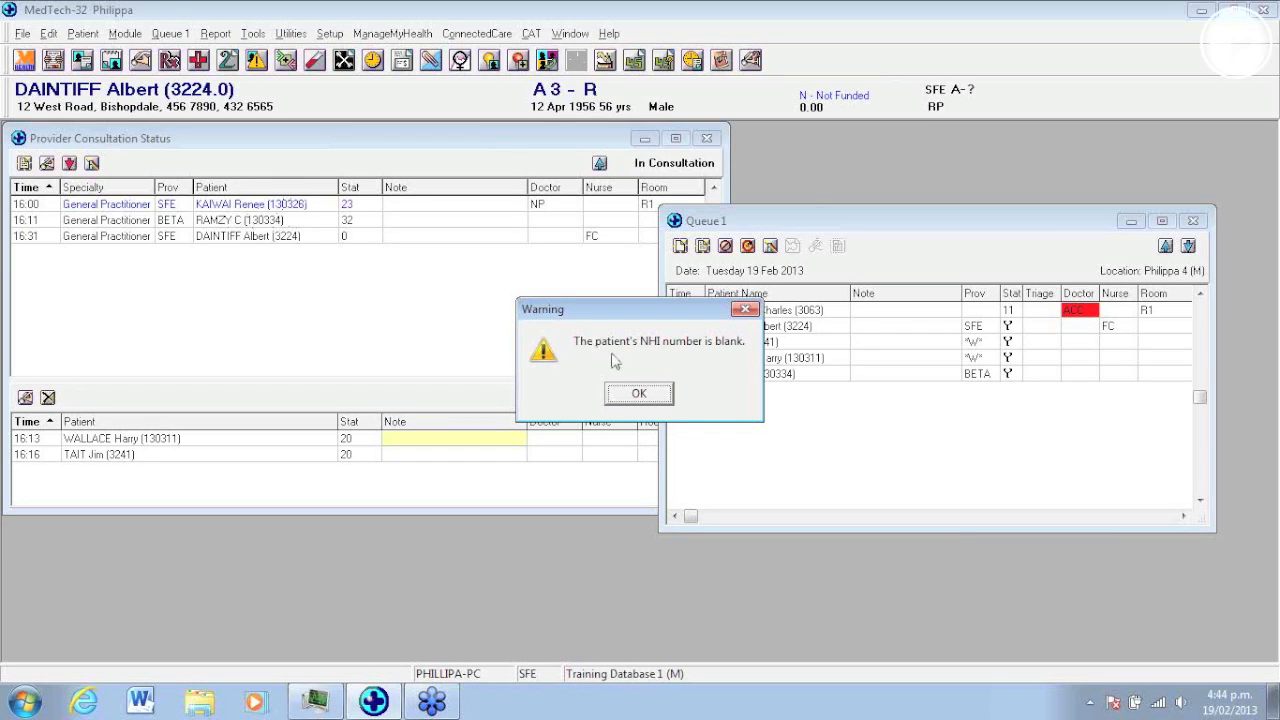
pyautogui.click(647, 398)
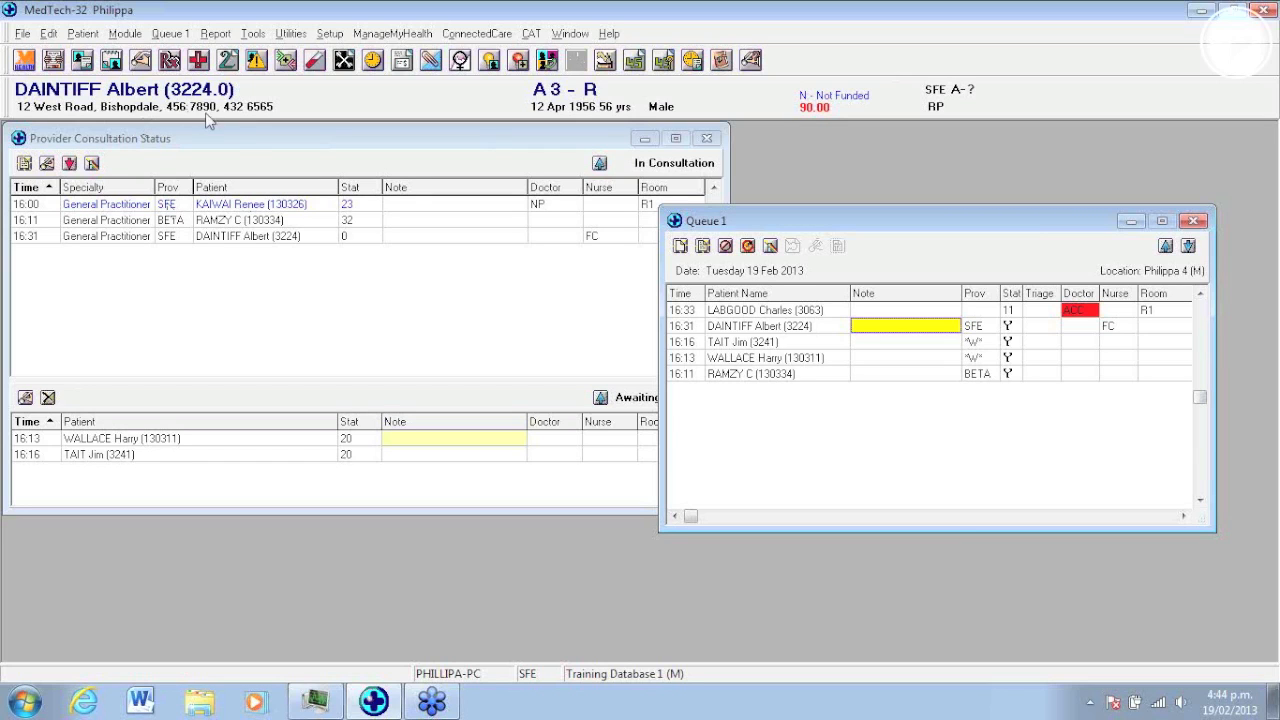
# Step: Complete the 16:31 patient's consultation, transfer them to the Awaiting Follow-up list and select their entry there
pyautogui.click(233, 152)
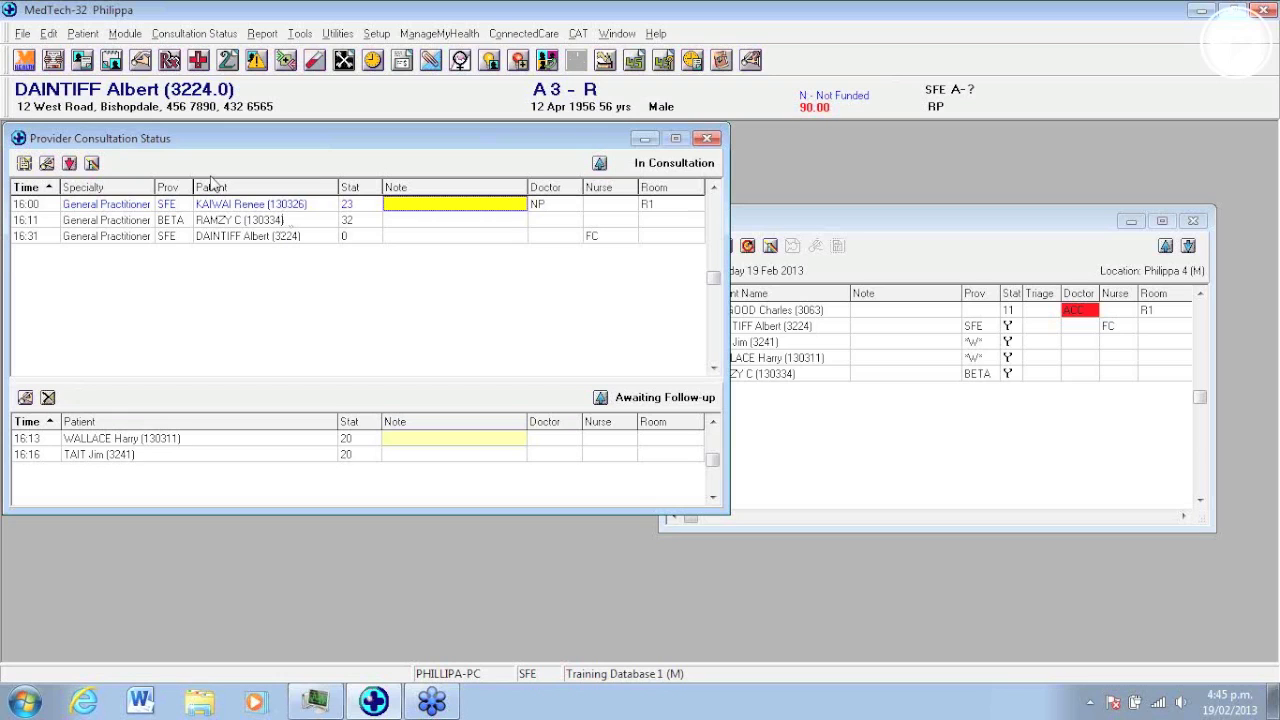
pyautogui.click(253, 242)
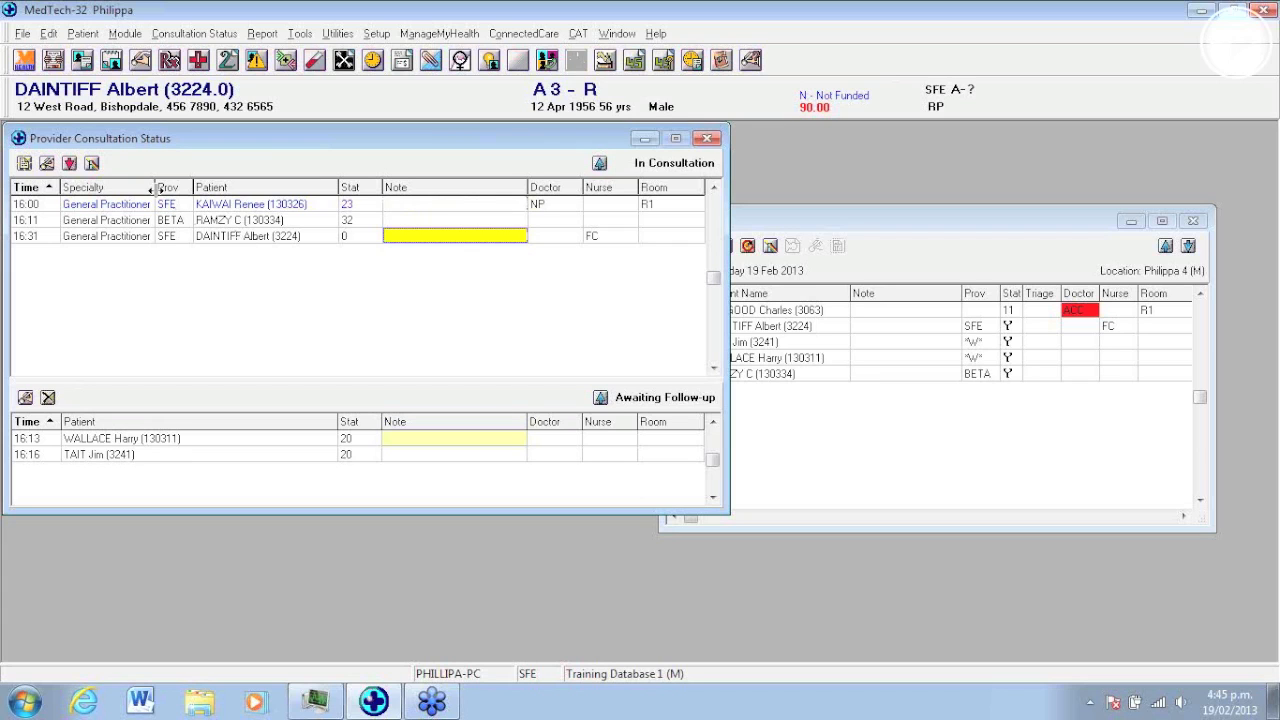
pyautogui.click(69, 164)
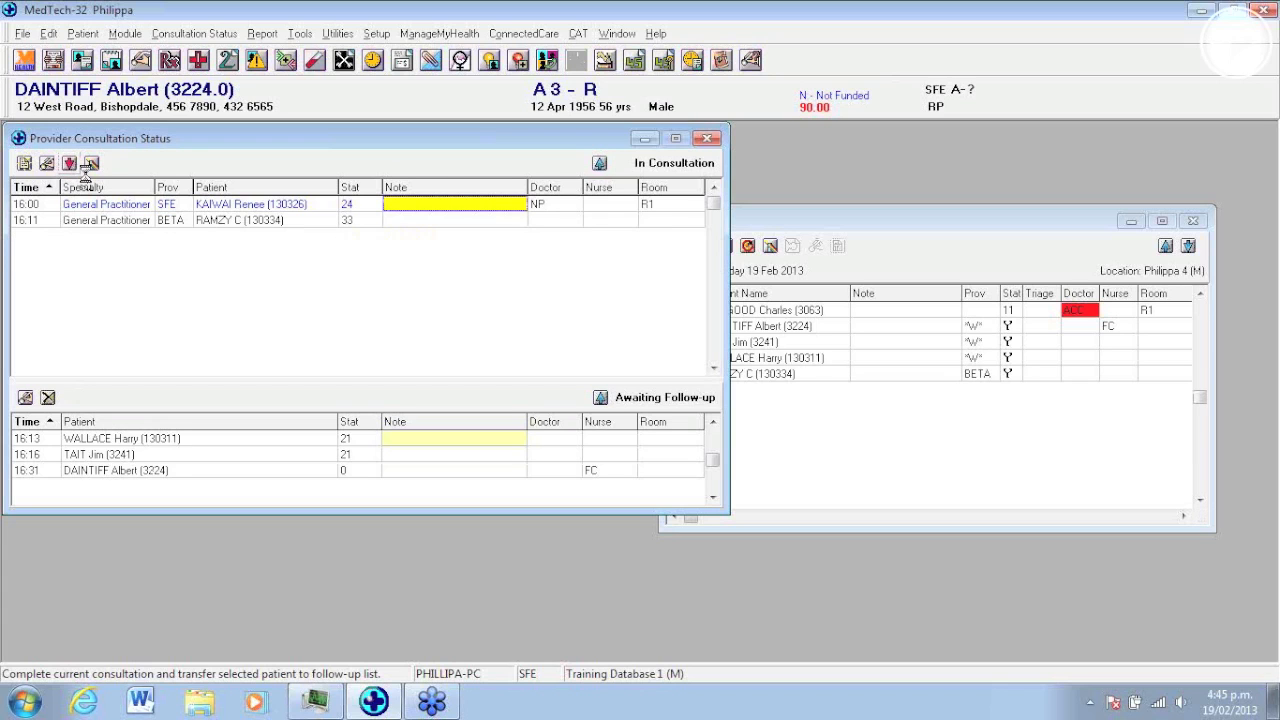
pyautogui.click(124, 474)
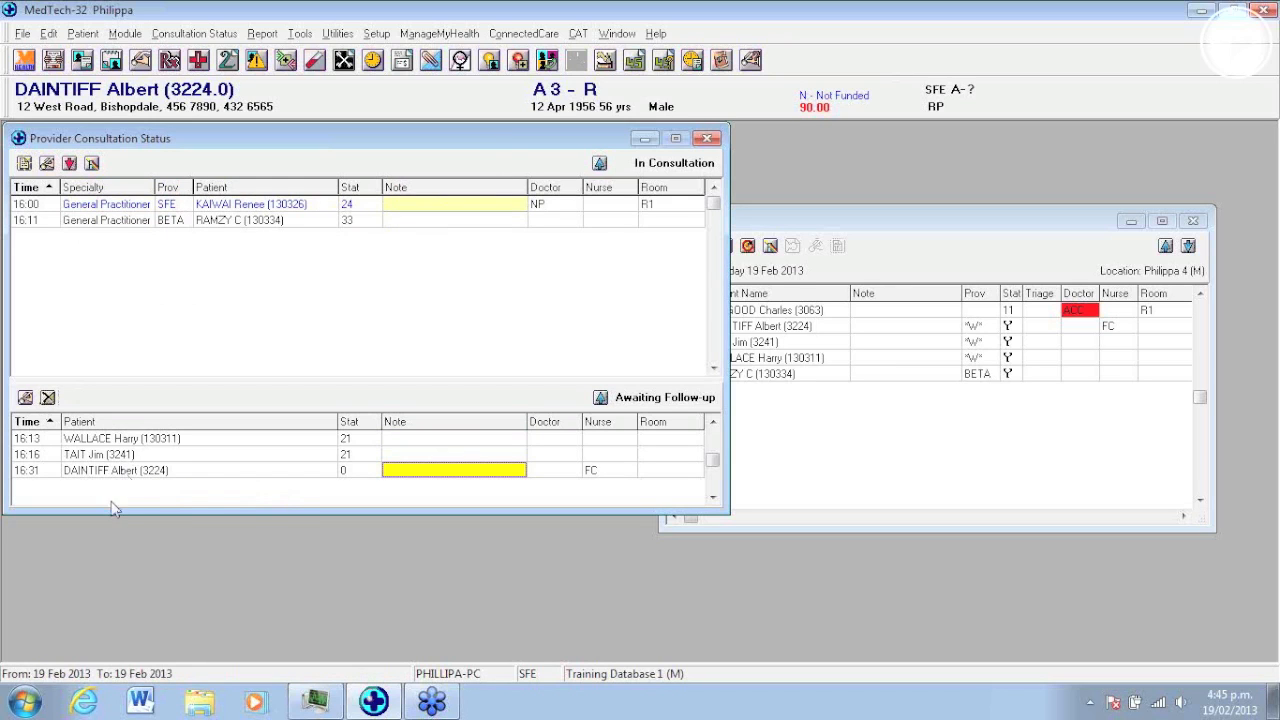
# Step: Transfer the 16:13 patient in the Awaiting Follow-up list to provider BETA with in-consultation status
pyautogui.click(133, 443)
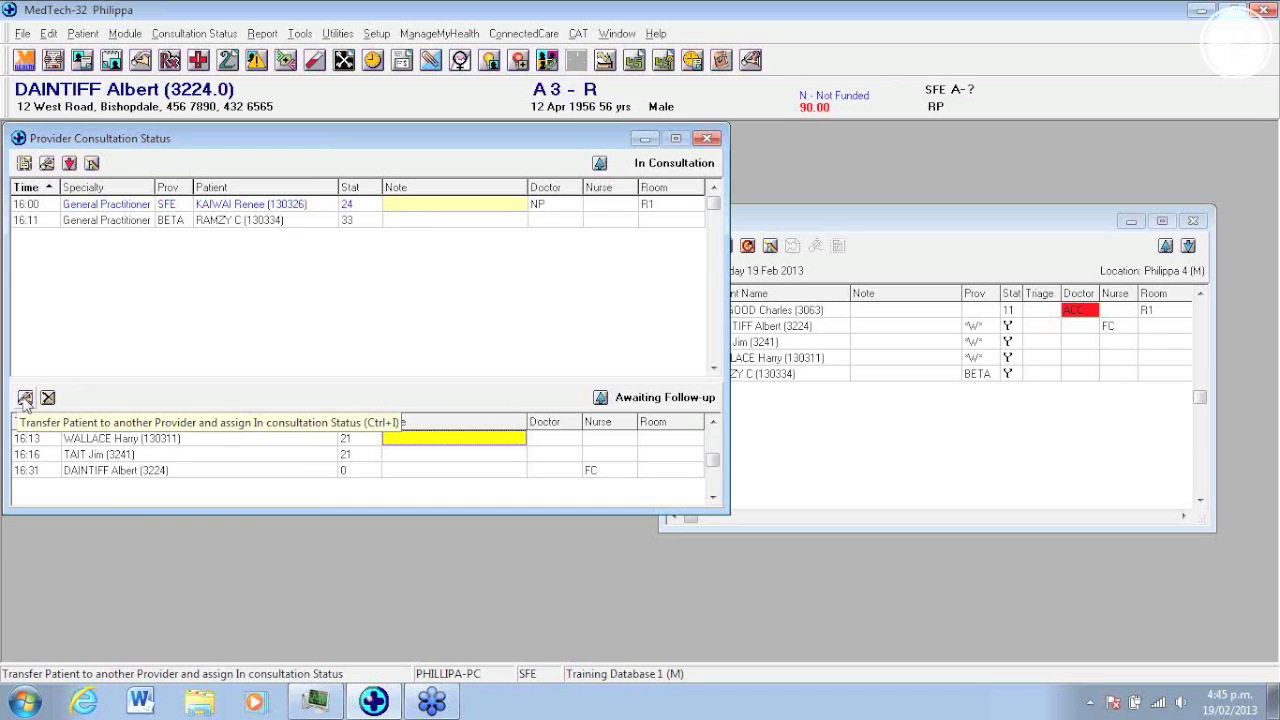
pyautogui.click(25, 398)
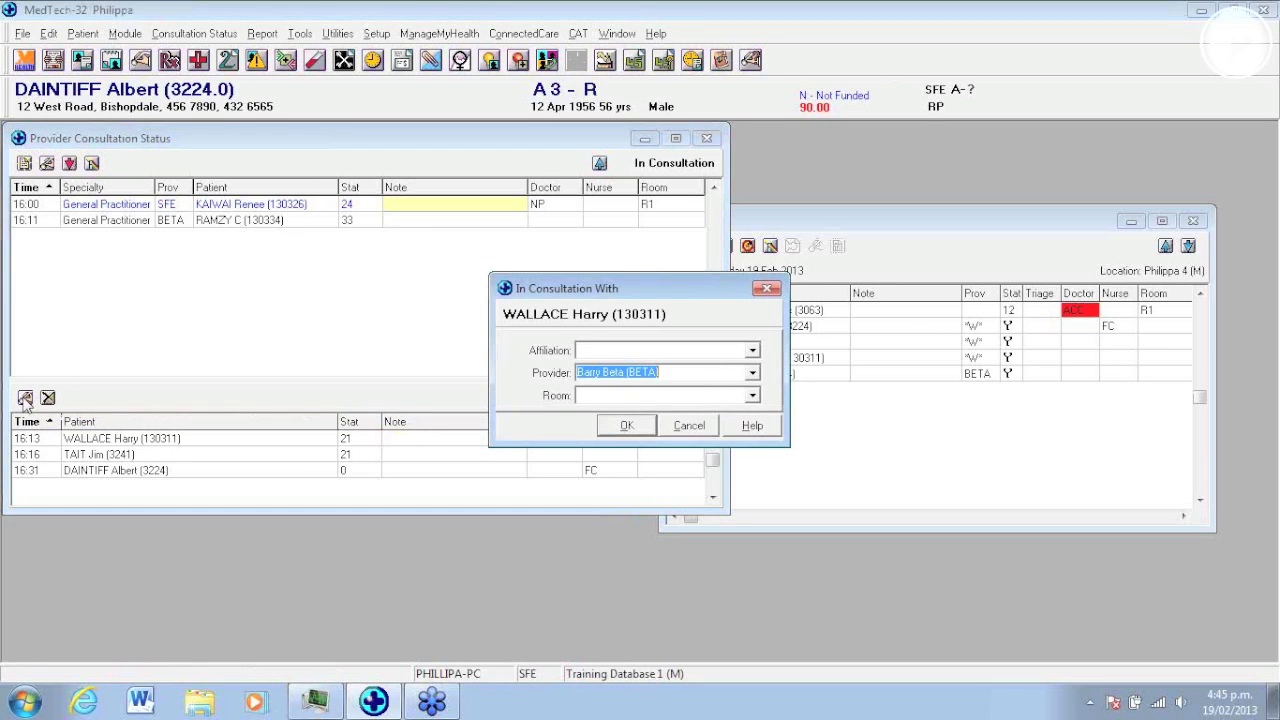
pyautogui.press('Return')
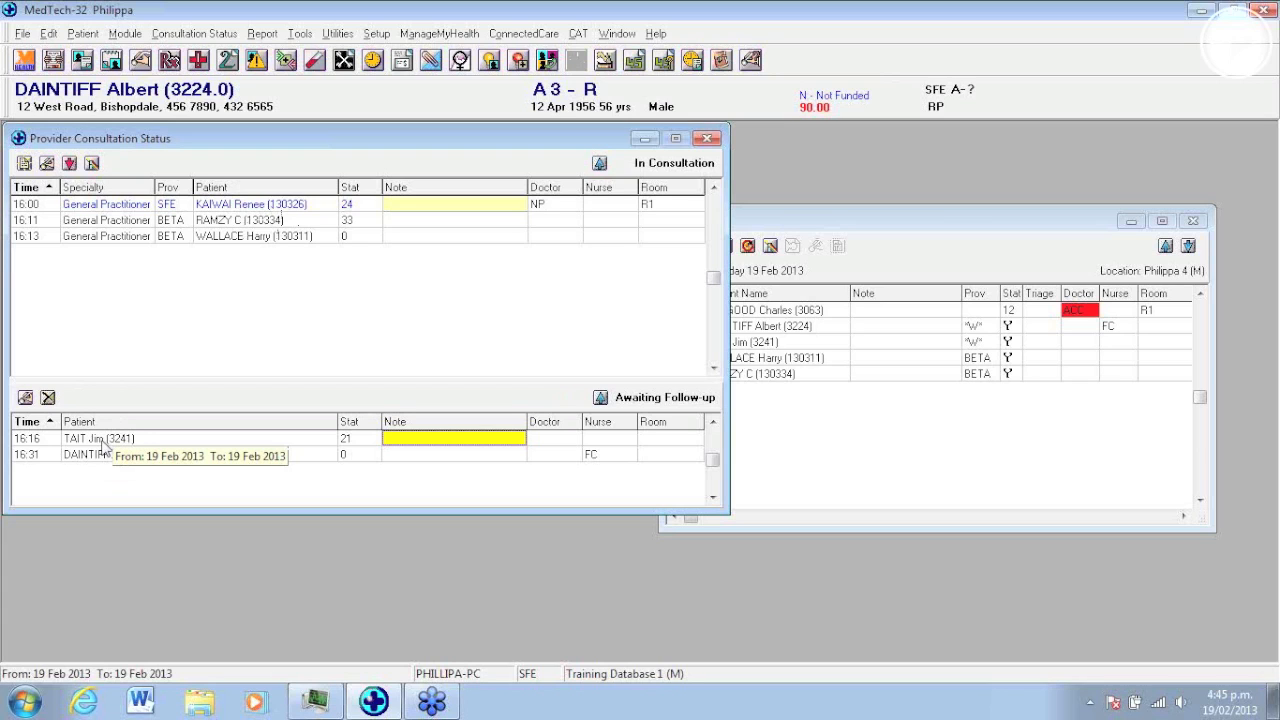
# Step: Transfer the 16:16 patient in the Awaiting Follow-up list to provider SFE with in-consultation status and refresh Provider Consultation Status
pyautogui.click(25, 398)
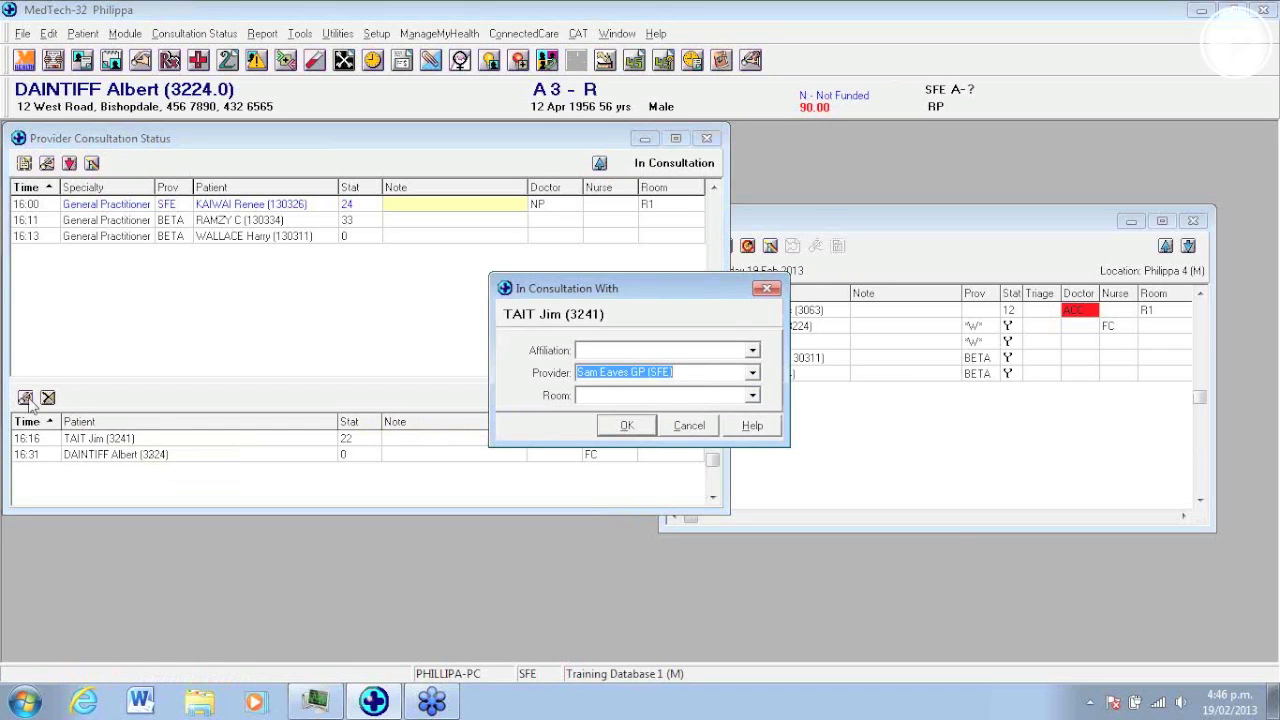
pyautogui.press('Return')
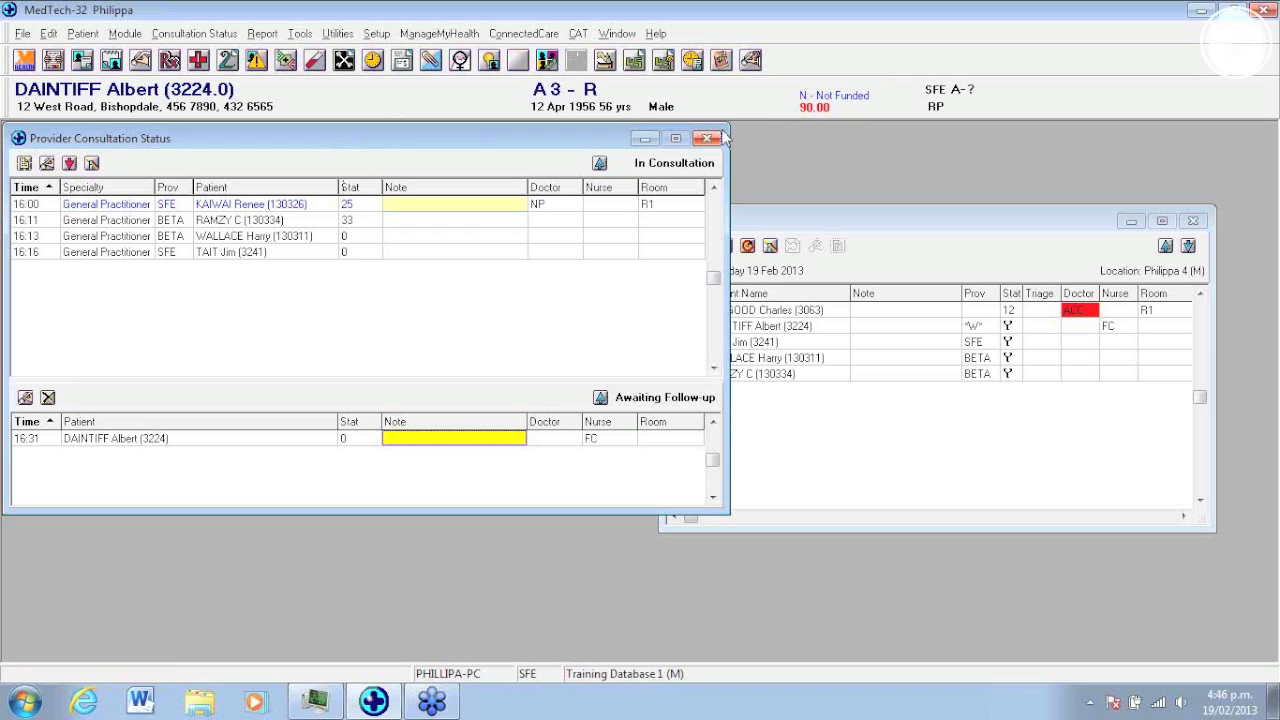
pyautogui.click(192, 34)
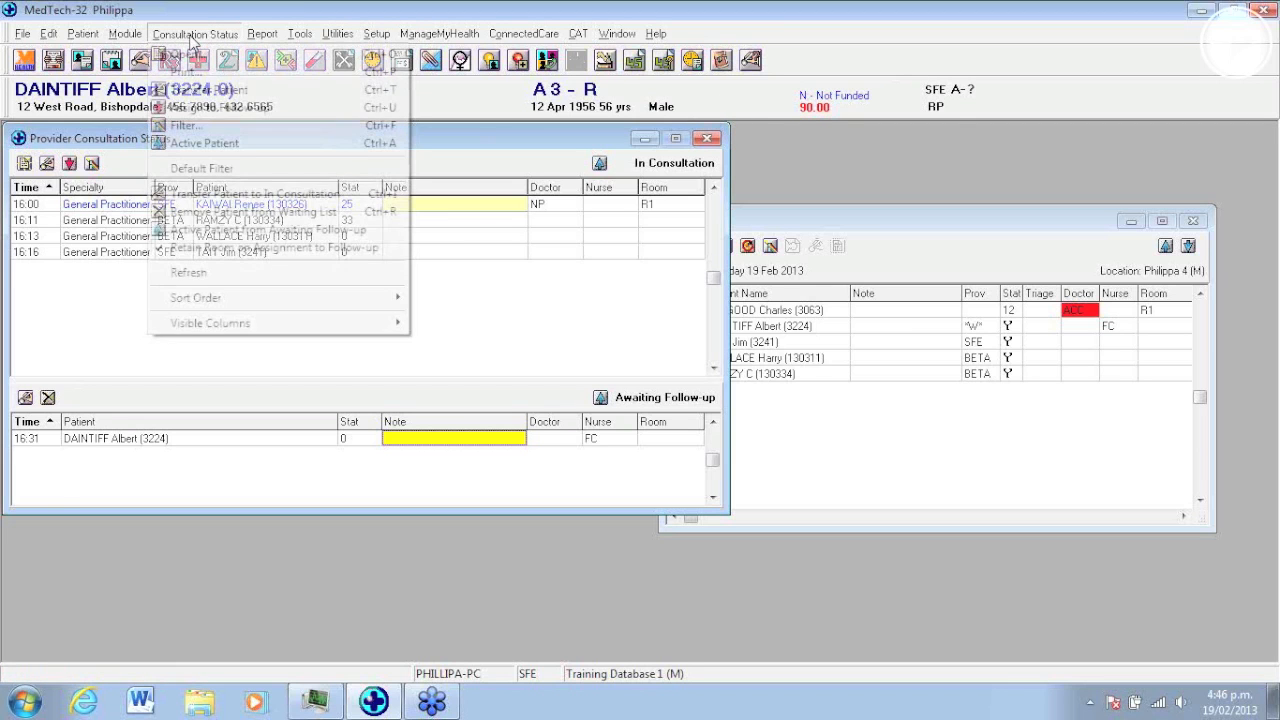
pyautogui.click(204, 275)
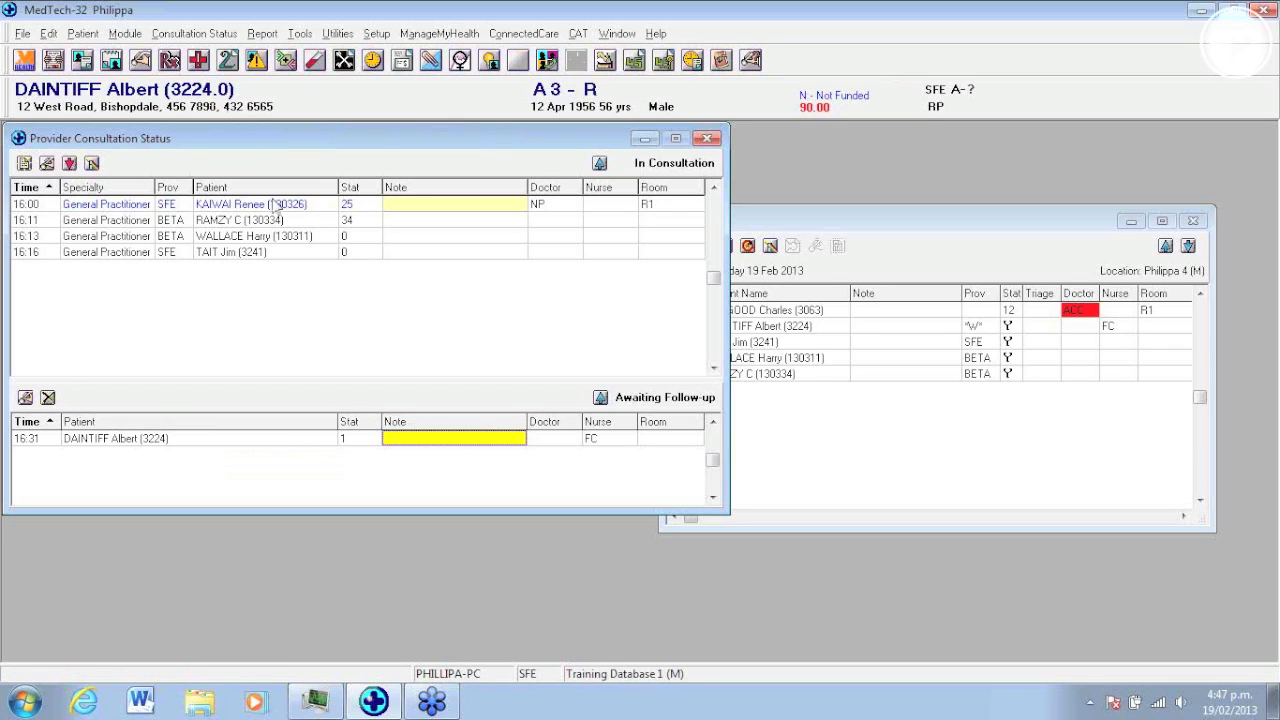
# Step: Create and confirm a new invoice with the Consultation (C) service for the active patient
pyautogui.press('F9')
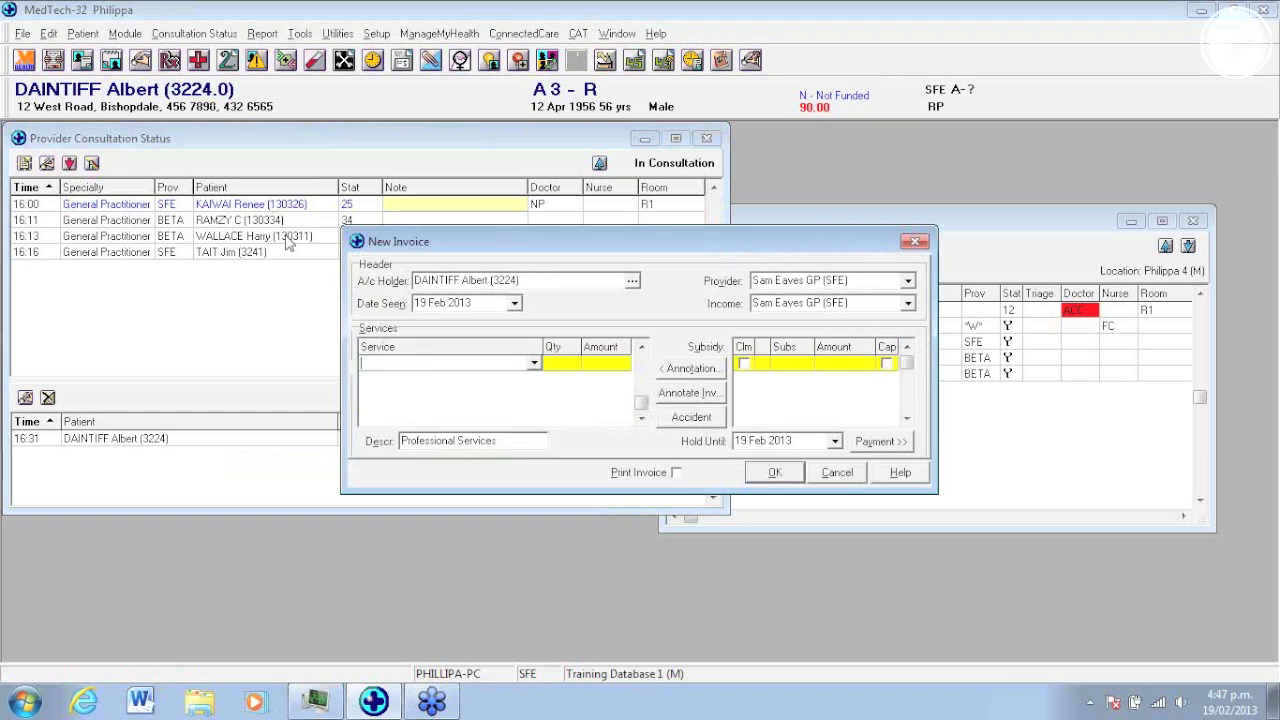
pyautogui.press('Tab')
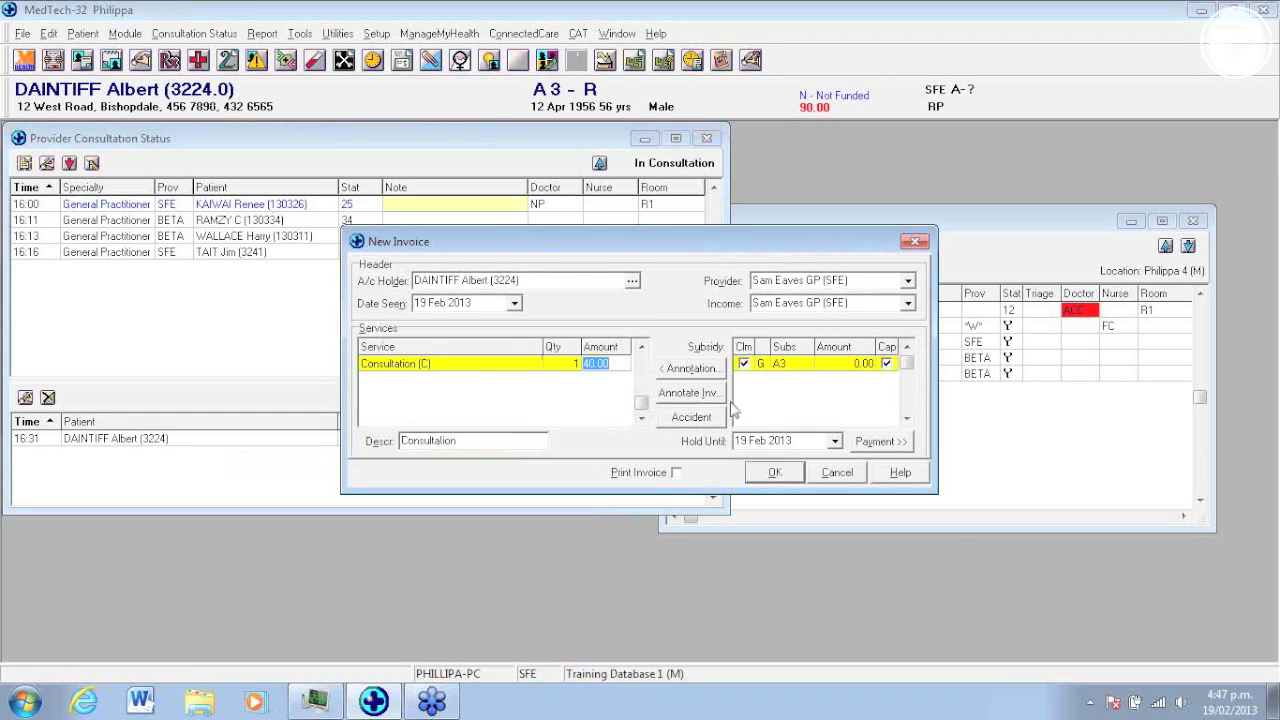
pyautogui.click(770, 474)
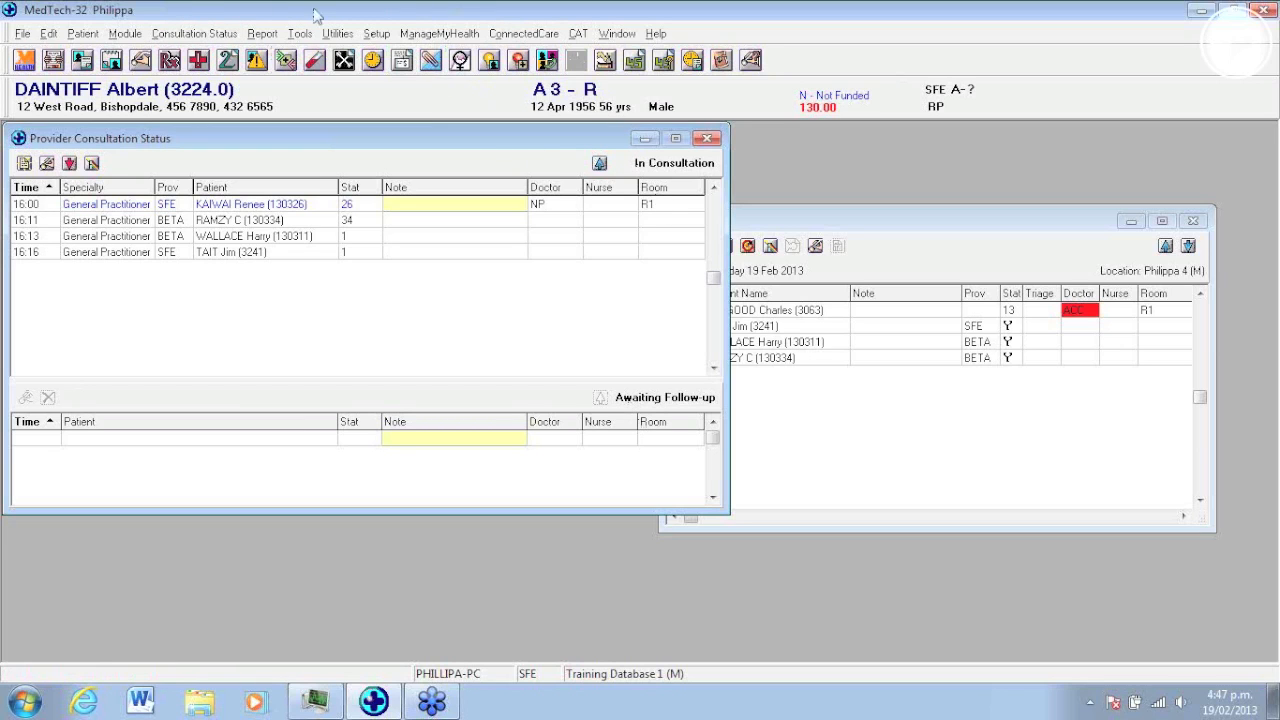
# Step: Hide the Nurse and Specialty columns in Provider Consultation Status
pyautogui.click(180, 35)
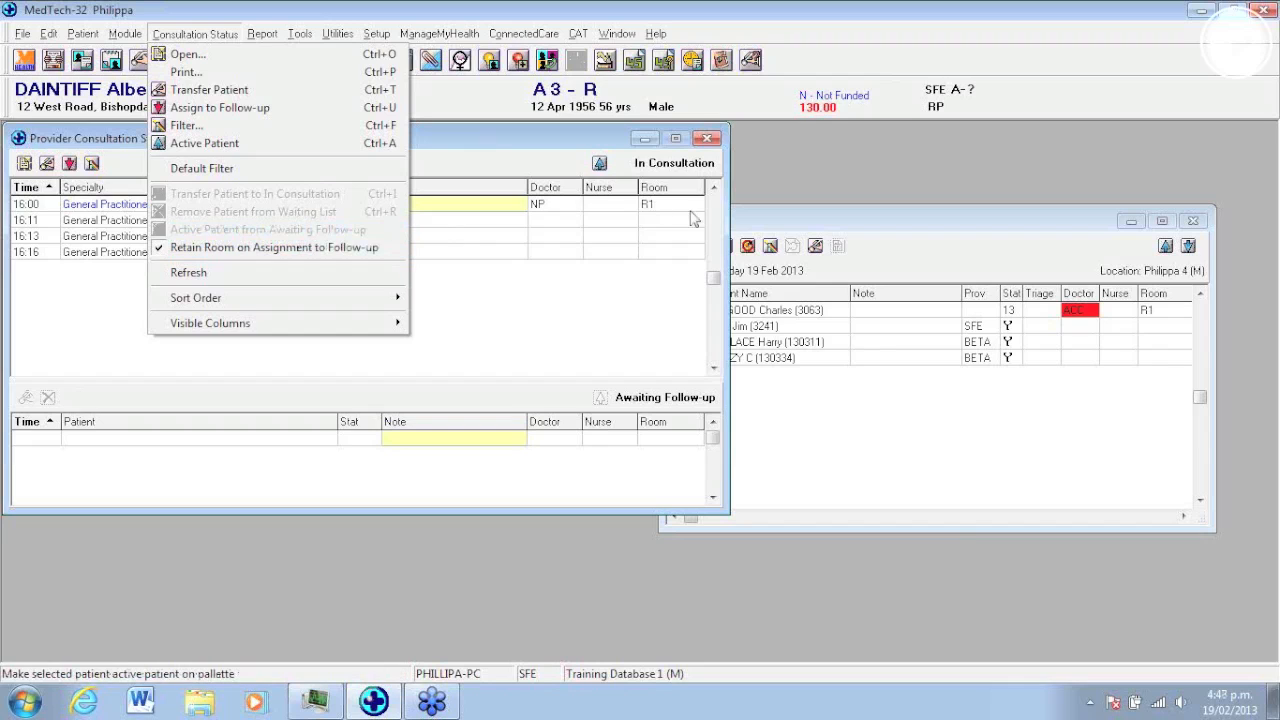
pyautogui.click(541, 310)
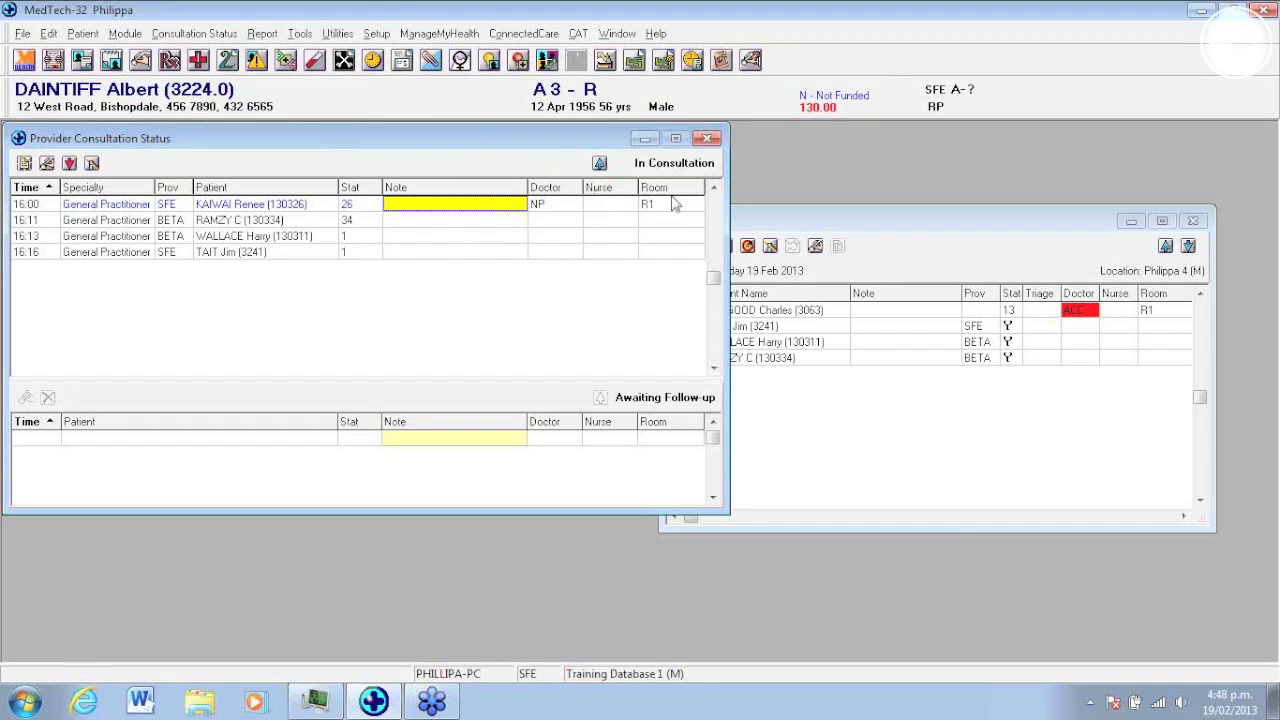
pyautogui.click(170, 36)
pyautogui.moveTo(242, 320)
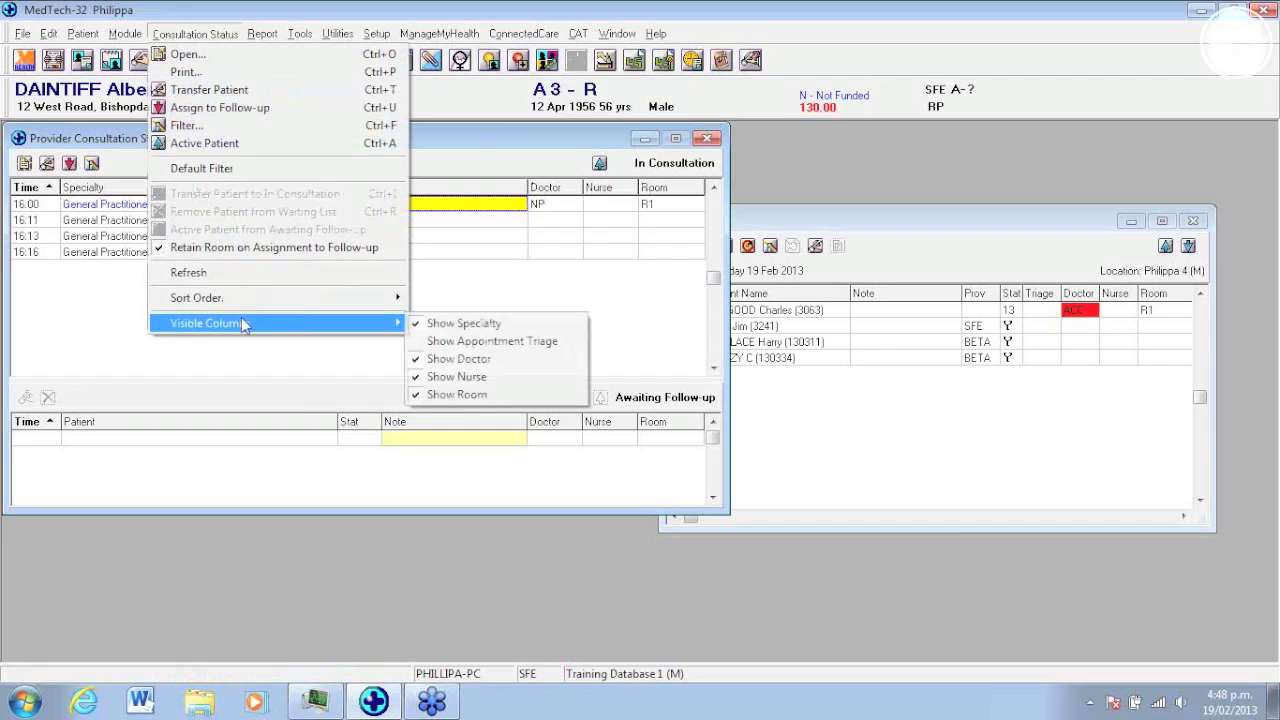
pyautogui.click(420, 378)
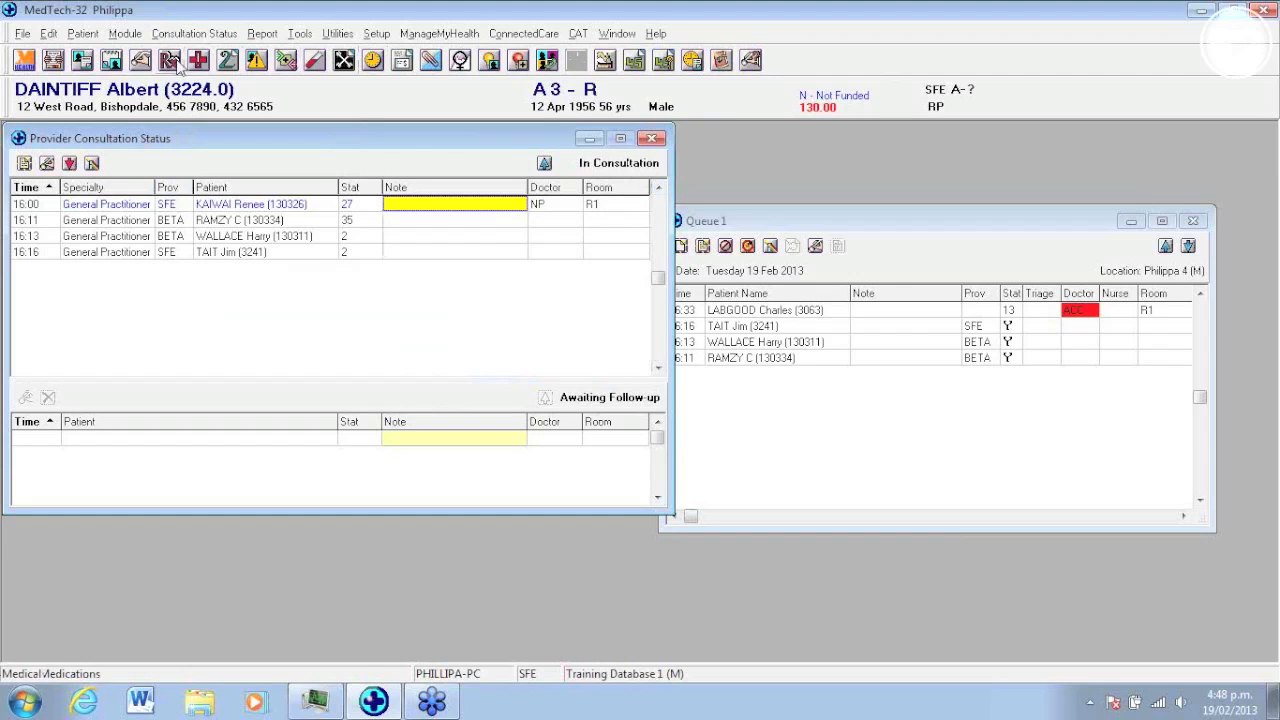
pyautogui.click(195, 36)
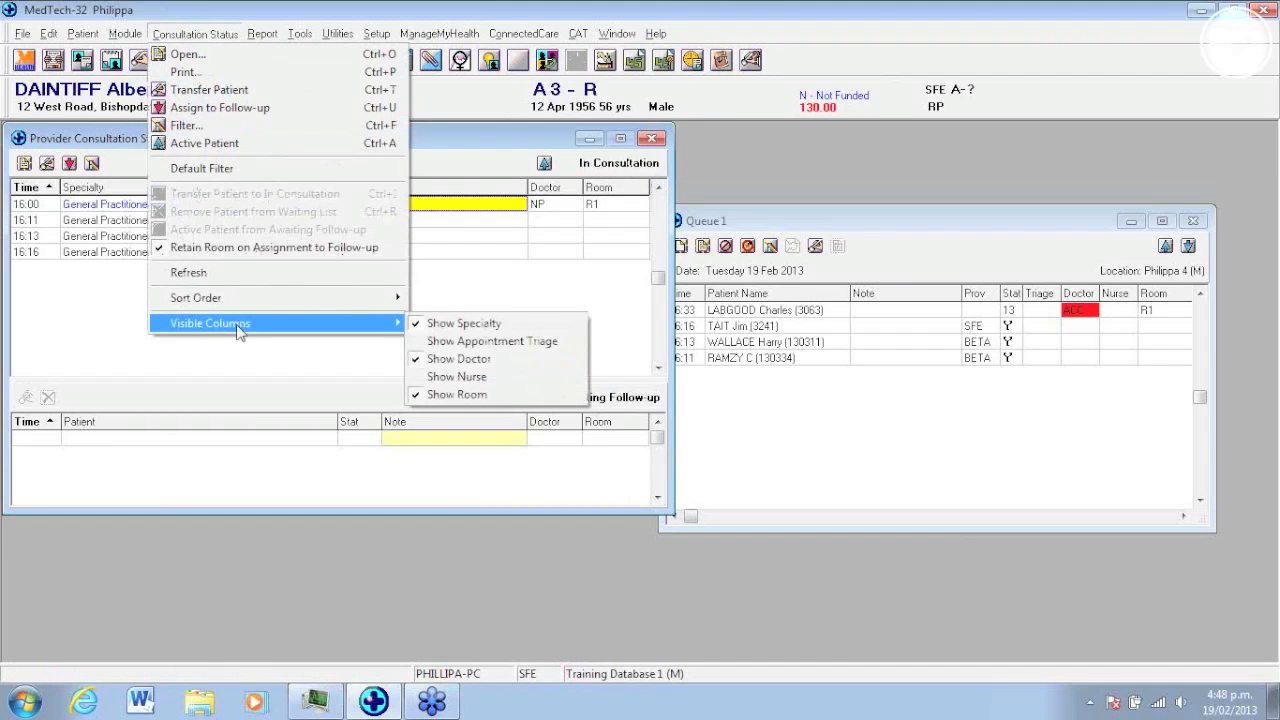
pyautogui.click(484, 326)
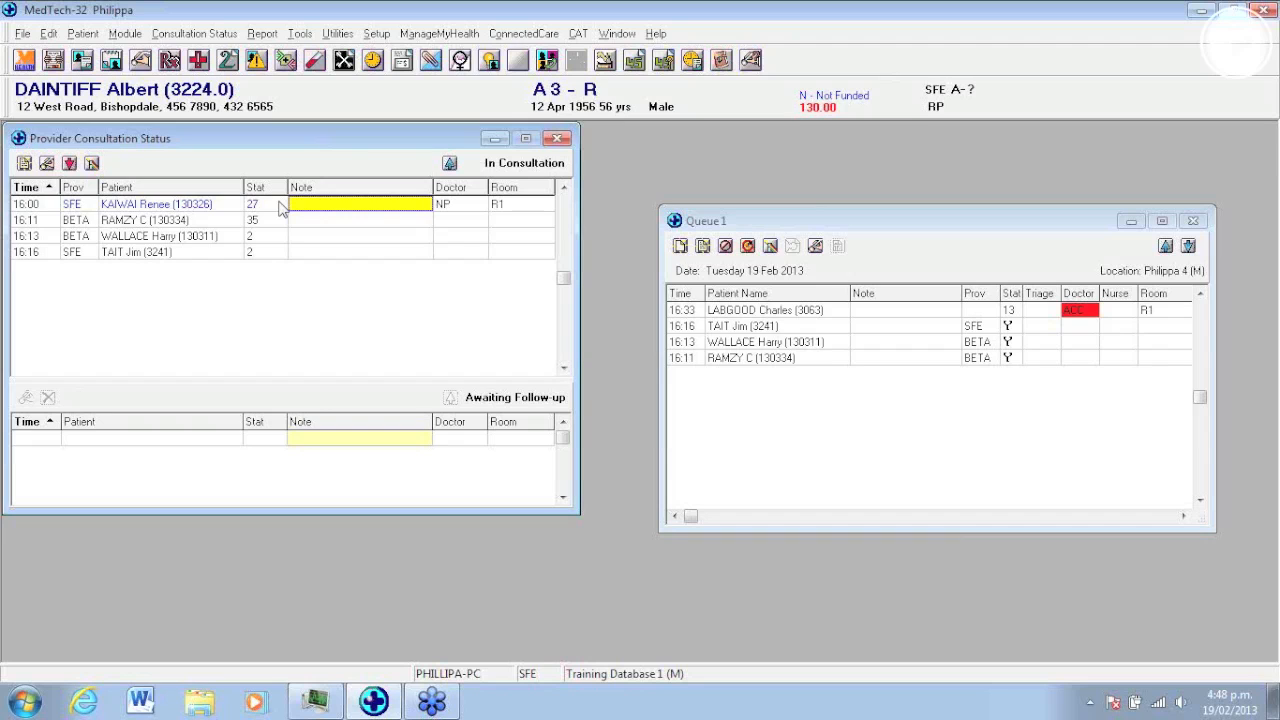
# Step: Print the Provider Consultation Status list to Report Manager in the Include Completed Consultations format, ordered by provider
pyautogui.click(178, 35)
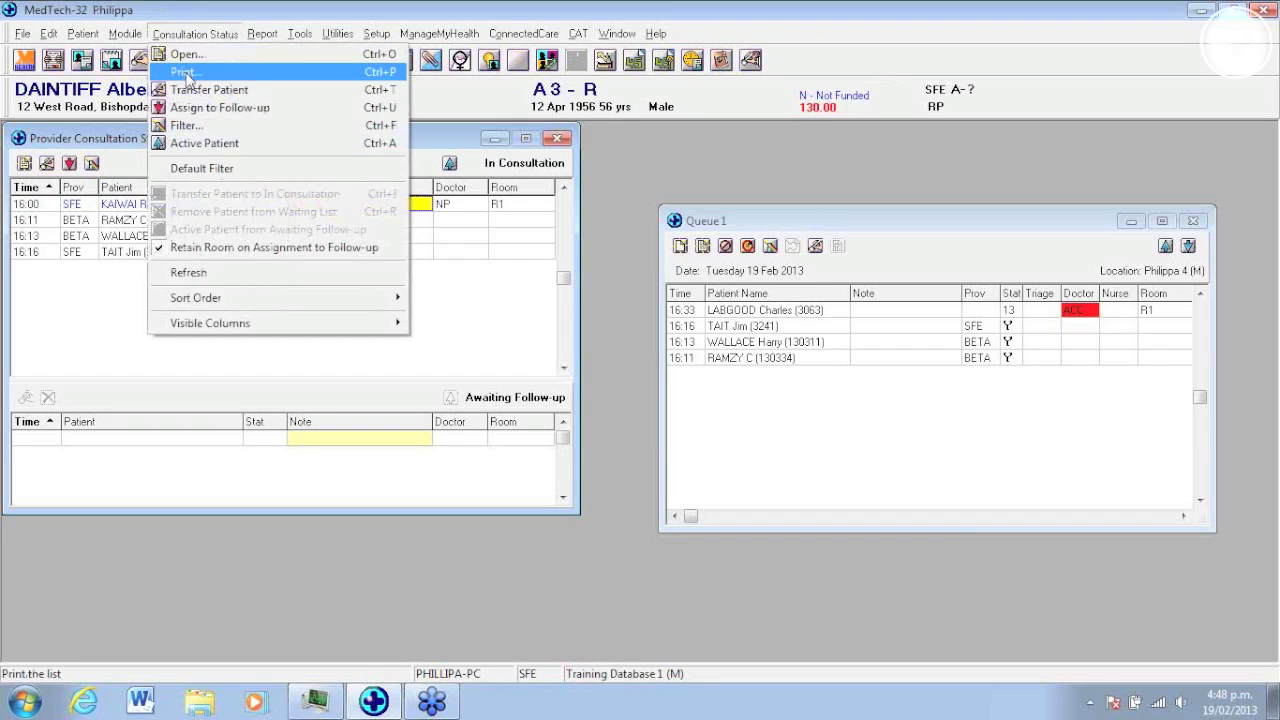
pyautogui.click(183, 72)
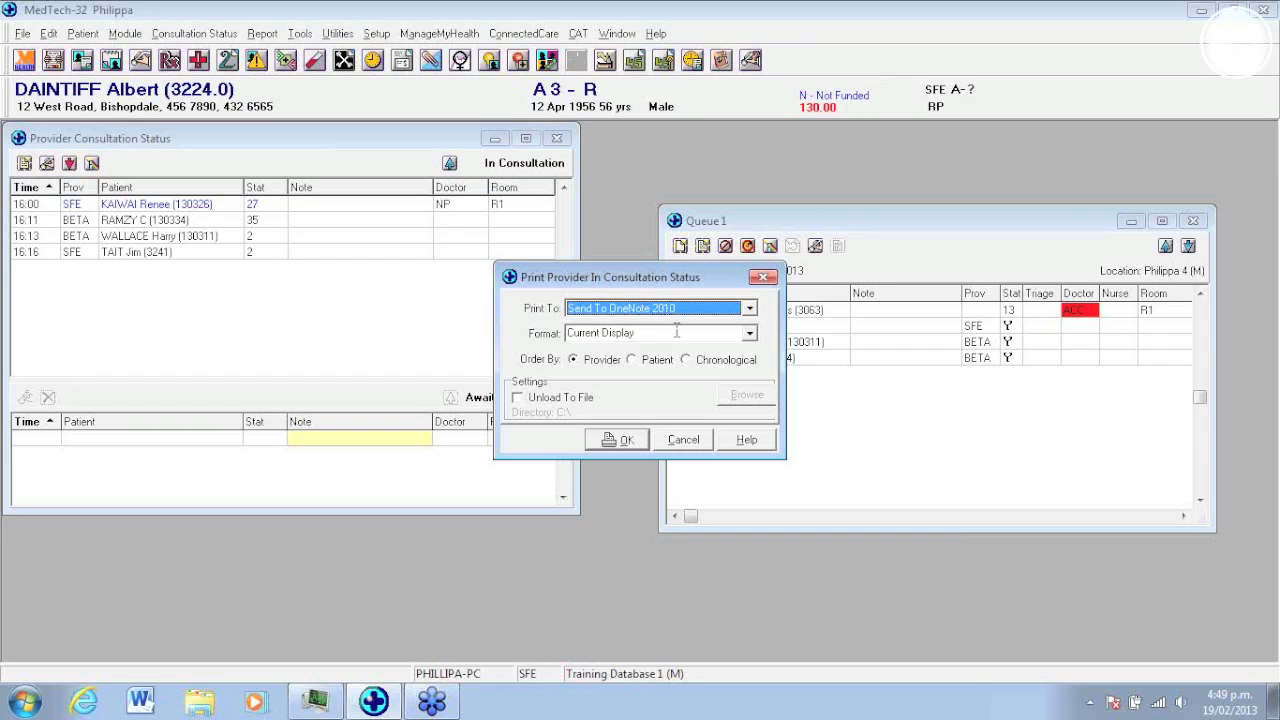
pyautogui.scroll(1, 677, 331)
pyautogui.click(752, 336)
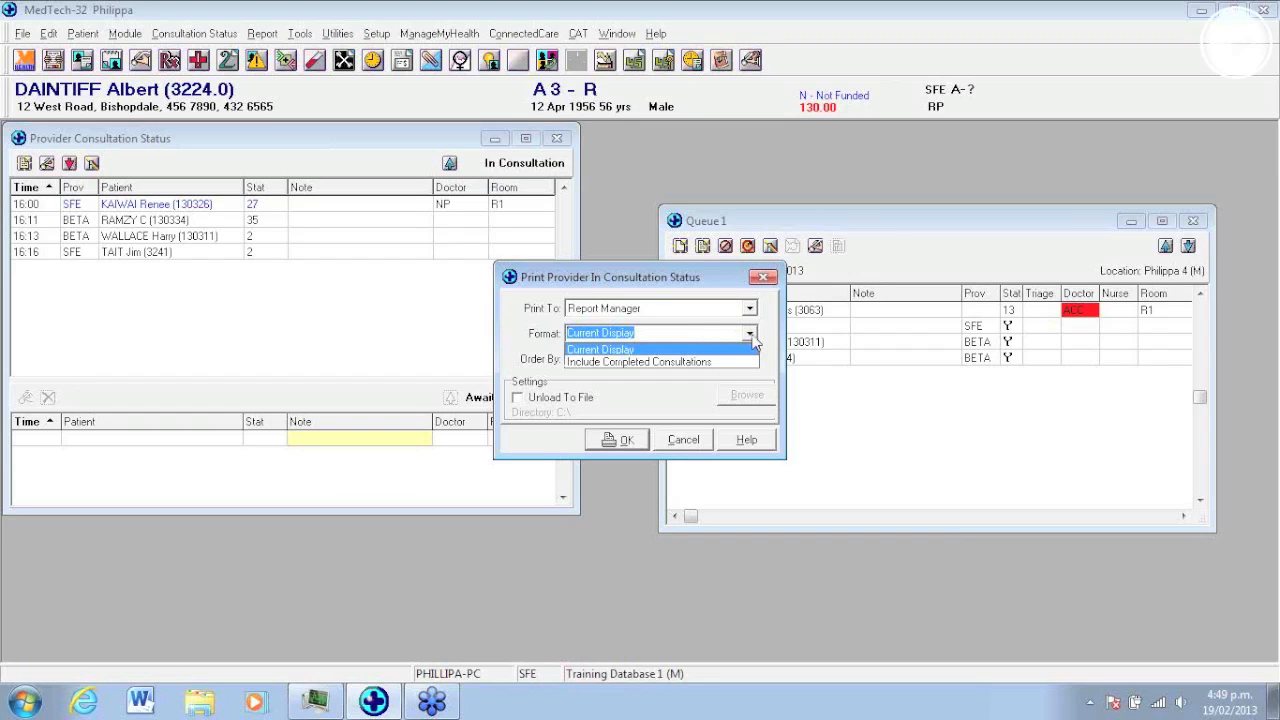
pyautogui.click(715, 363)
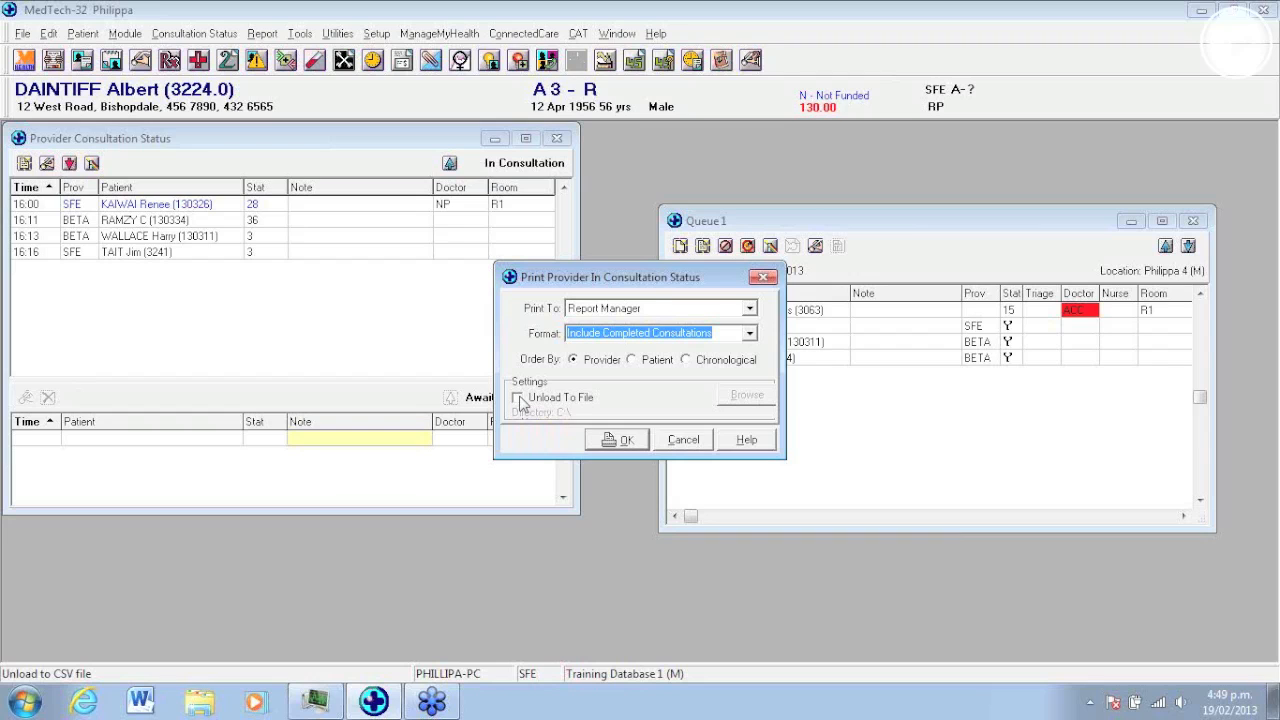
pyautogui.click(622, 440)
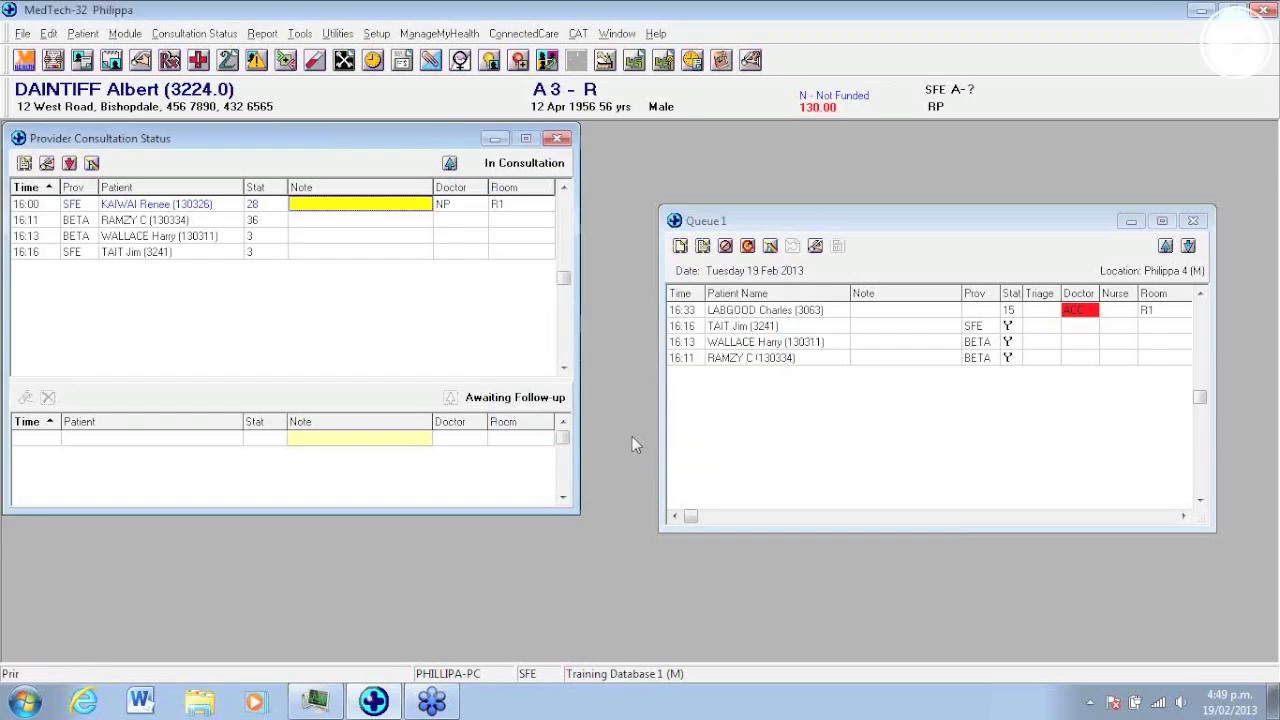
# Step: Preview the newest Provider In Consultation Status report in Report Manager, review its durations and completed entries, and close the preview
pyautogui.click(262, 34)
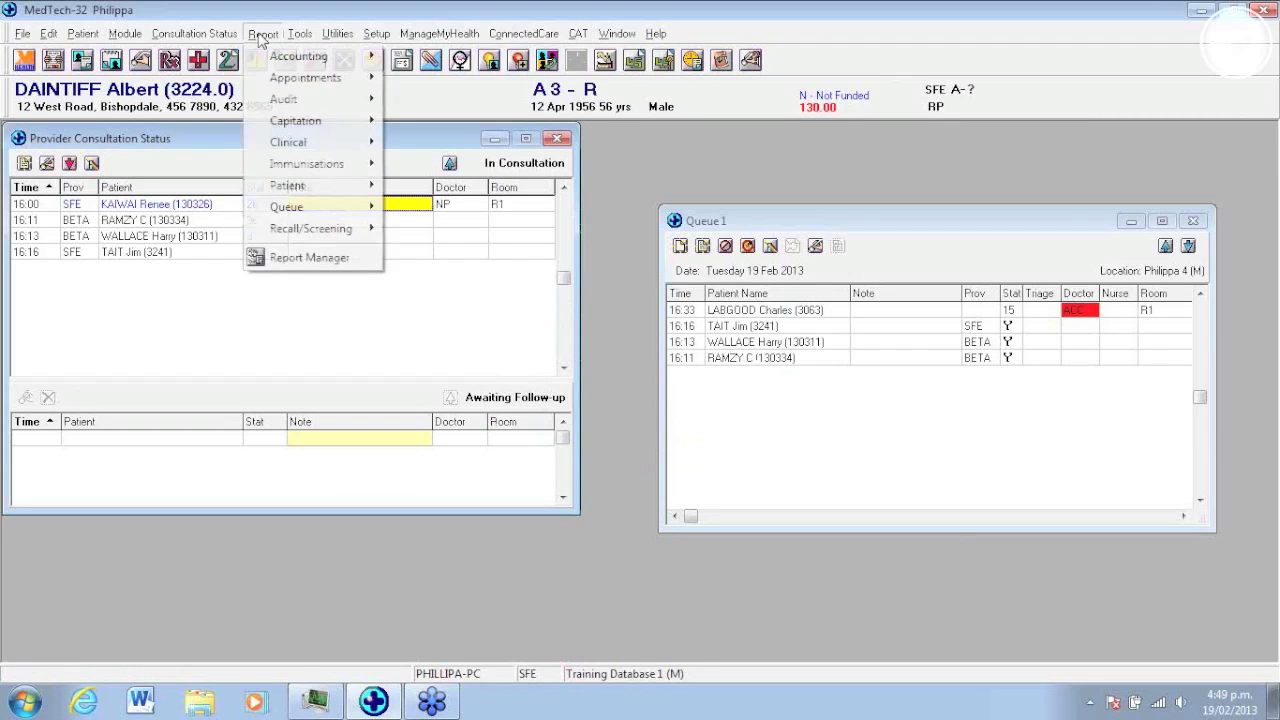
pyautogui.click(278, 258)
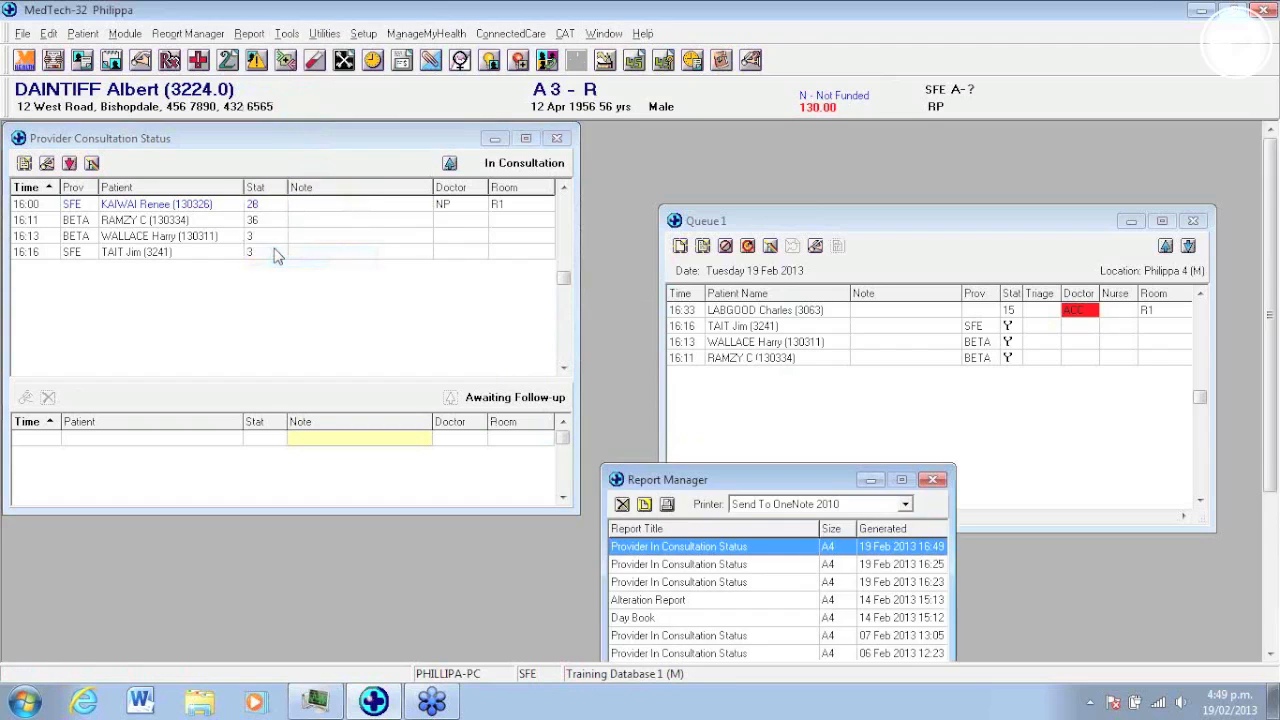
pyautogui.doubleClick(735, 550)
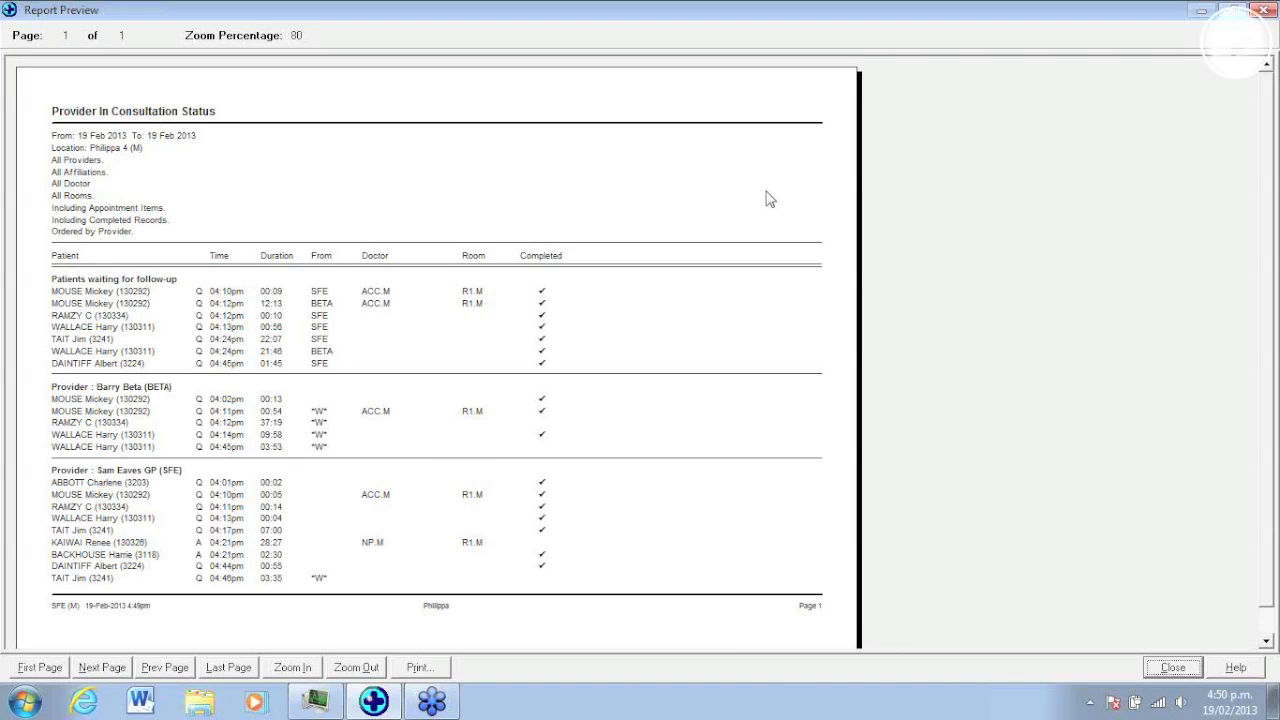
pyautogui.click(1262, 14)
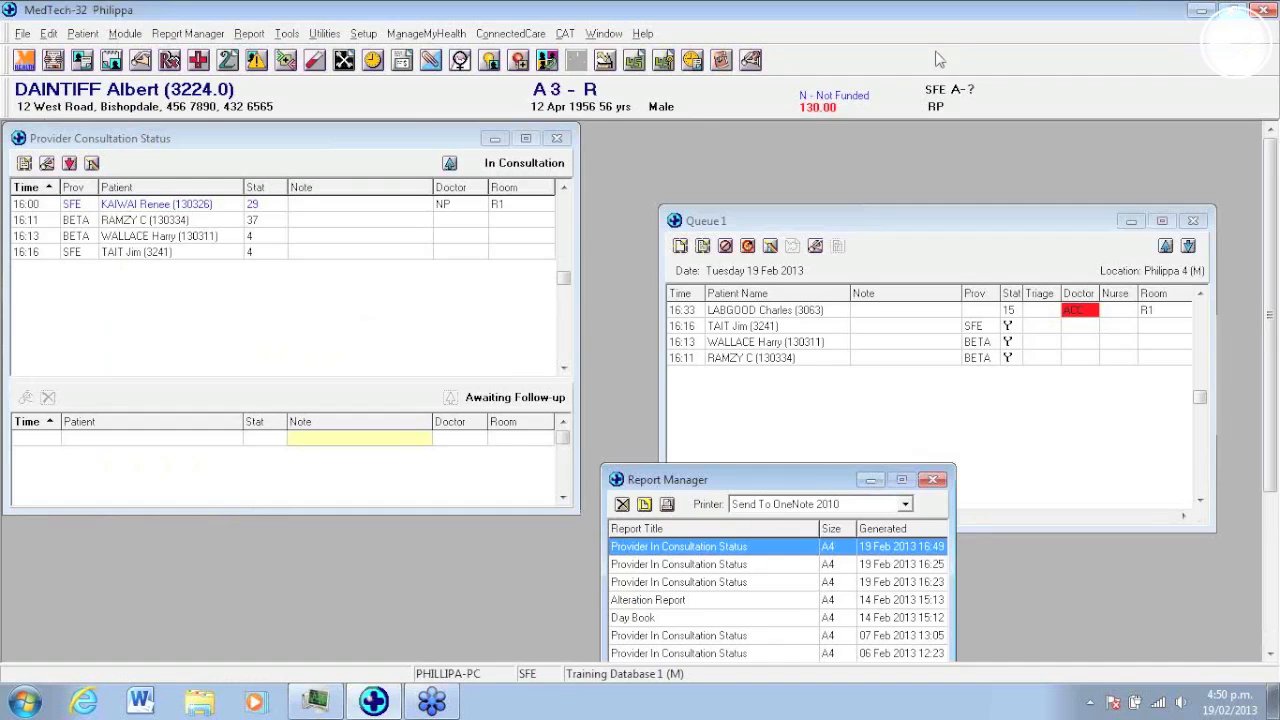
# Step: Filter Provider Consultation Status from 12 Feb 2013 for provider SFE only
pyautogui.click(91, 164)
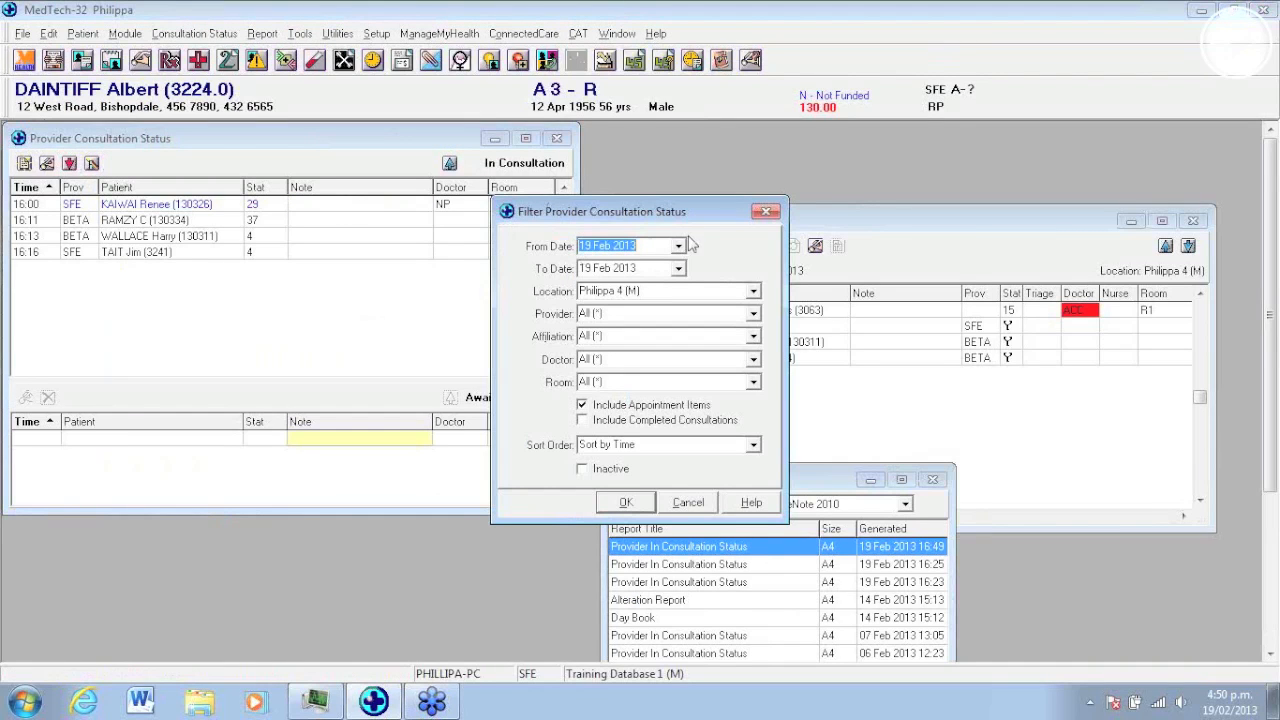
pyautogui.click(679, 247)
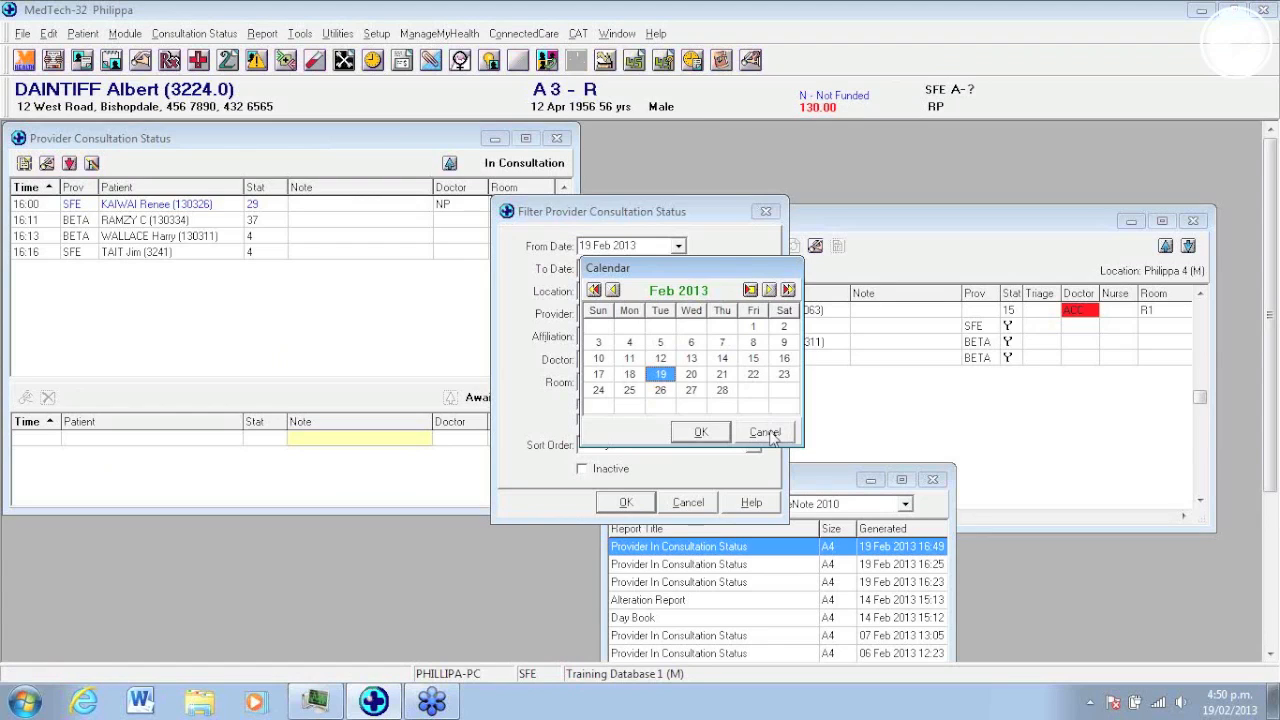
pyautogui.click(766, 433)
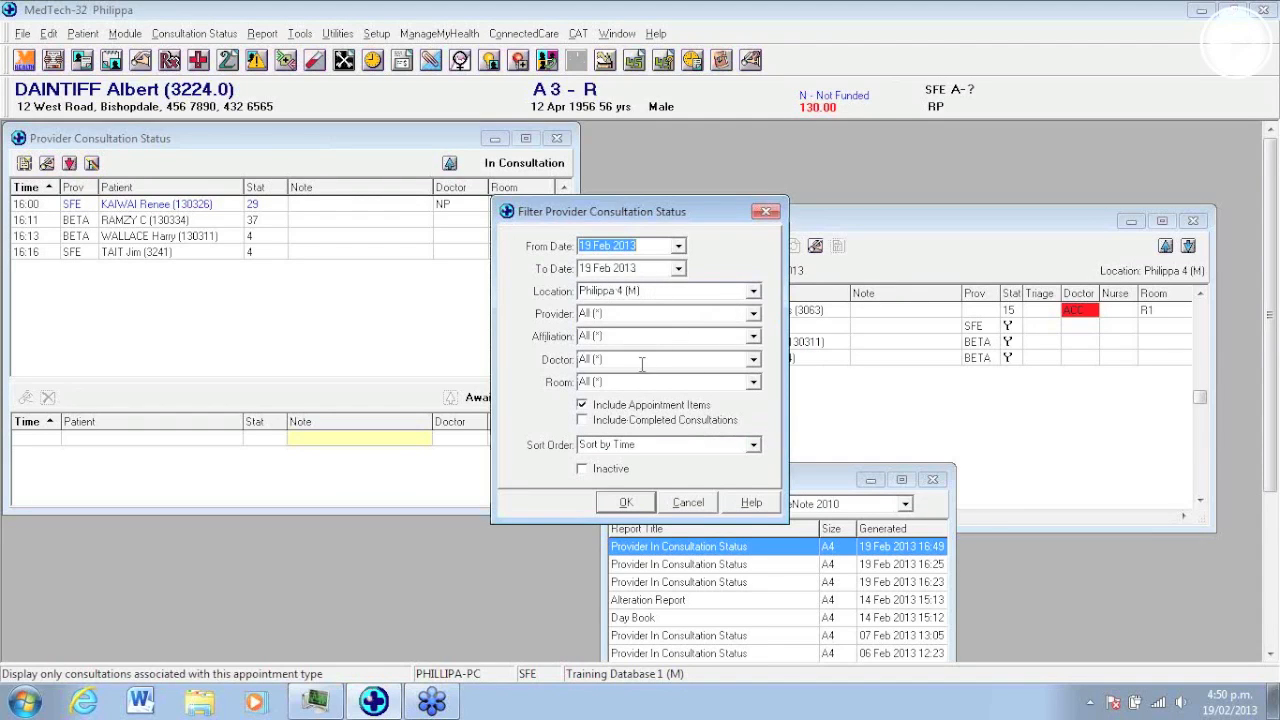
pyautogui.click(679, 246)
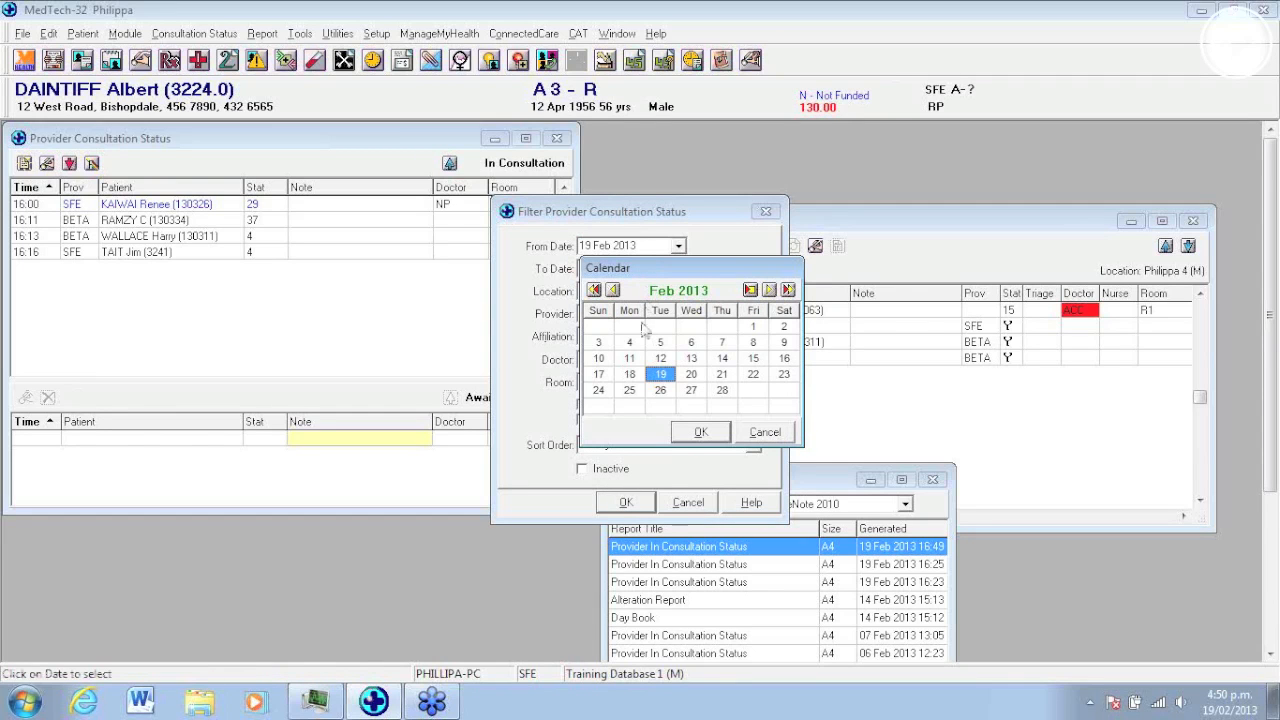
pyautogui.click(660, 358)
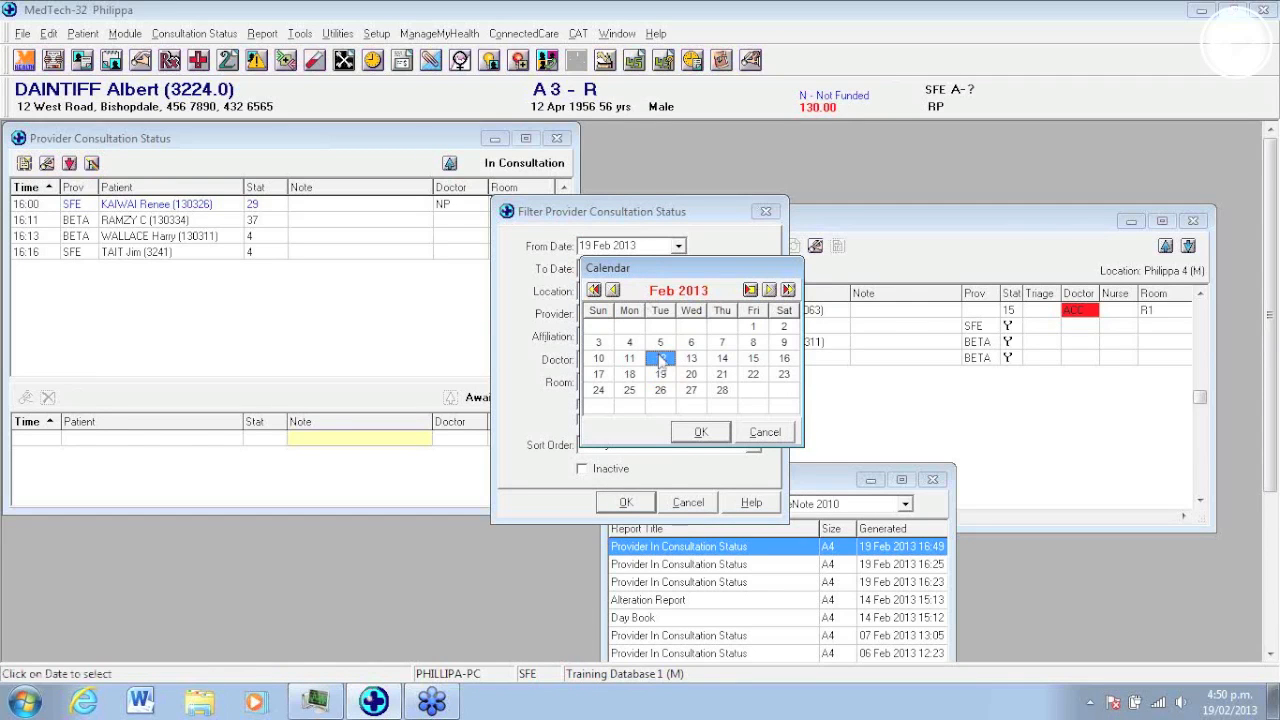
pyautogui.click(699, 432)
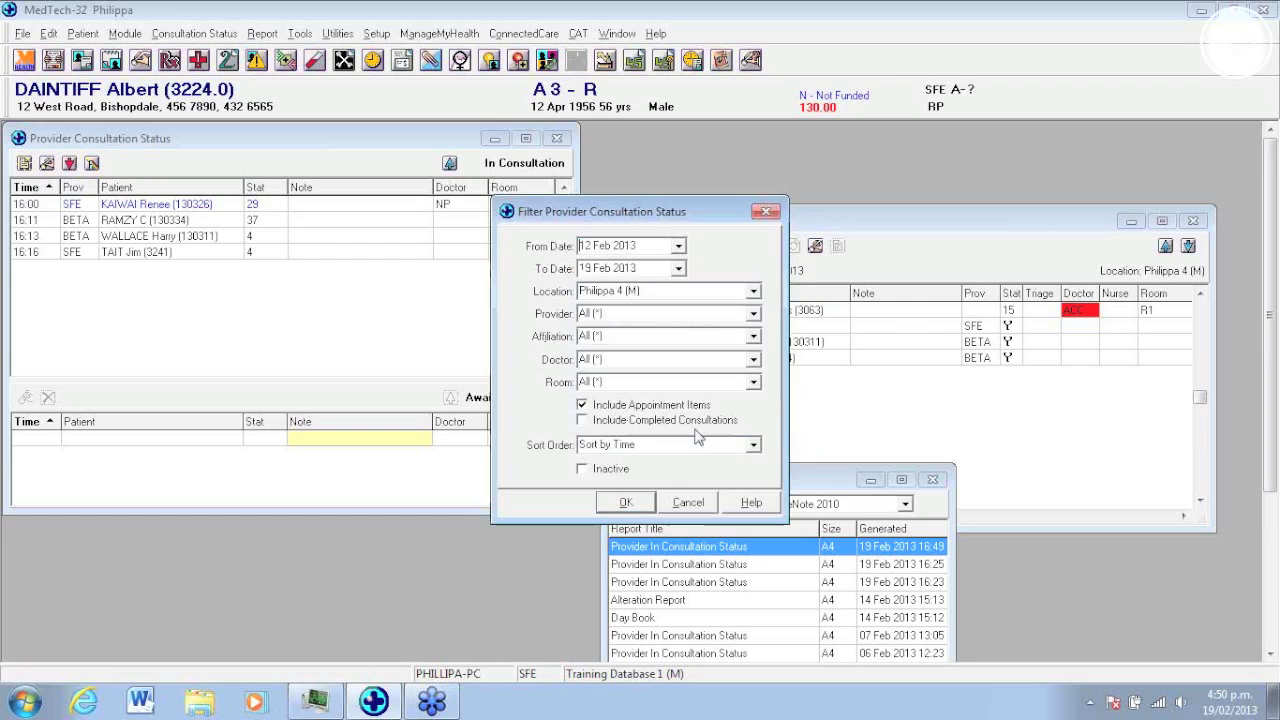
pyautogui.click(753, 313)
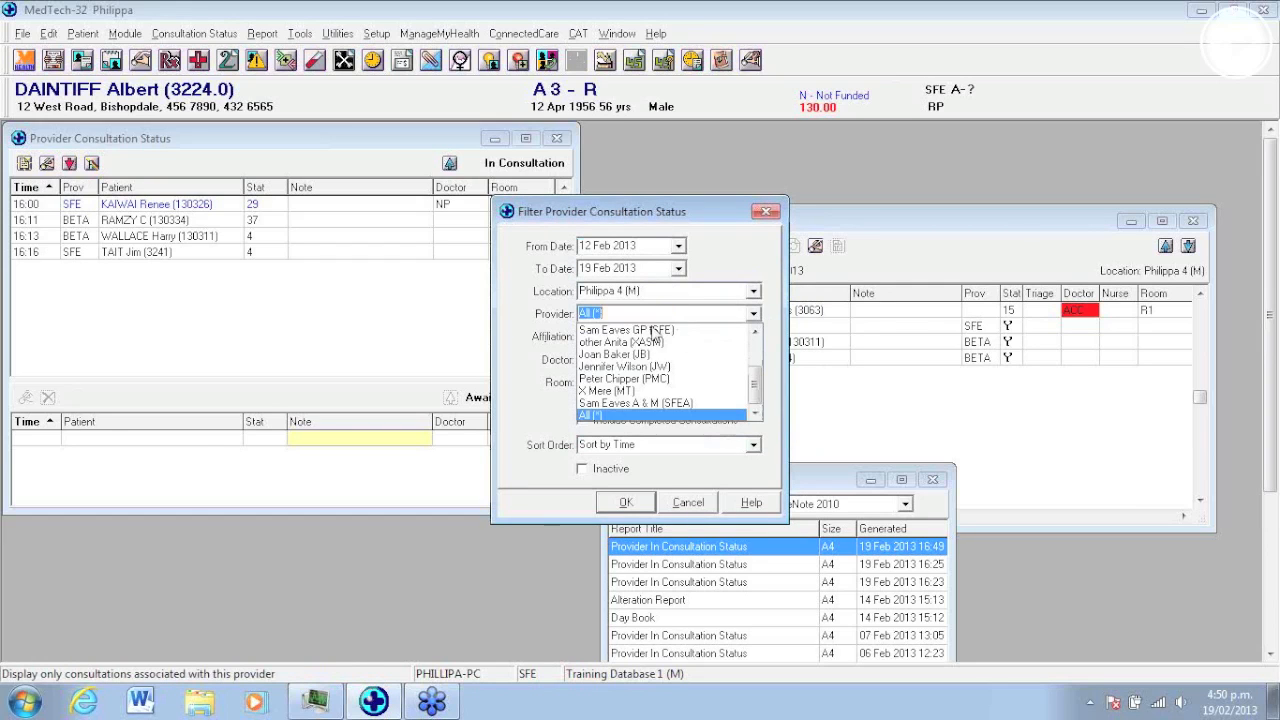
pyautogui.click(652, 328)
pyautogui.click(626, 502)
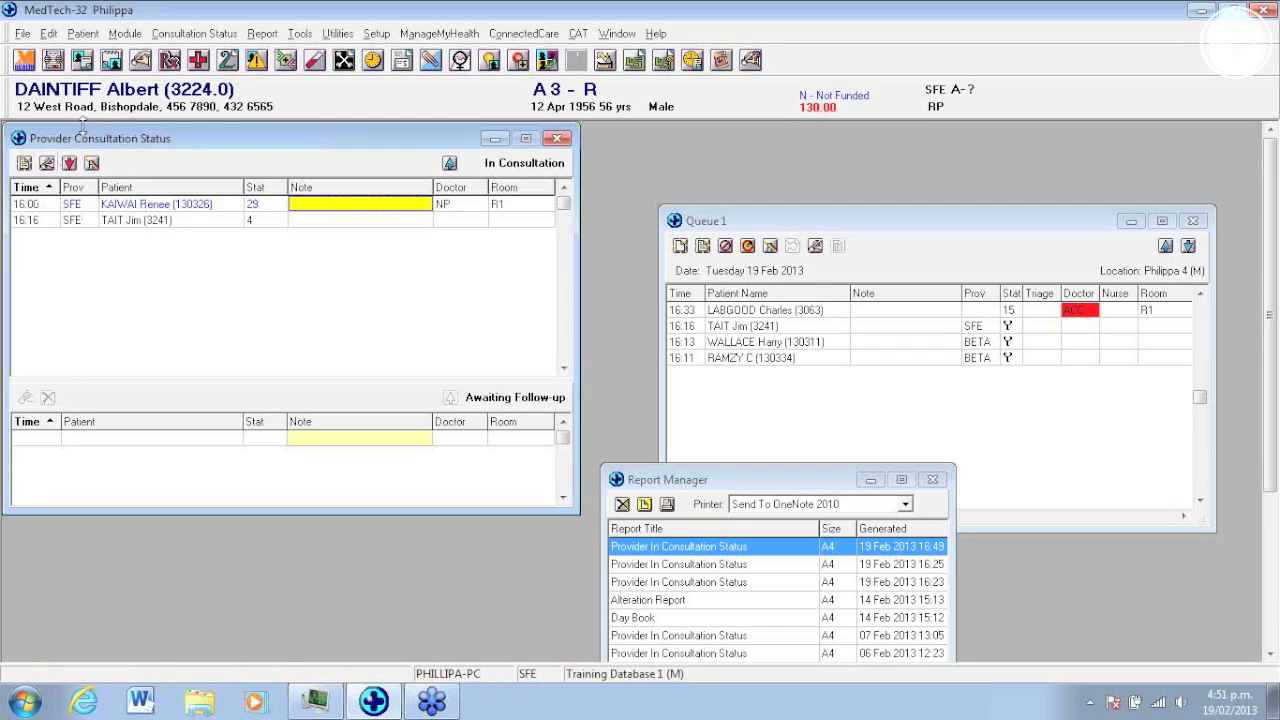
# Step: Set up printing of the filtered consultation list to Report Manager in the Include Completed Consultations format
pyautogui.click(180, 34)
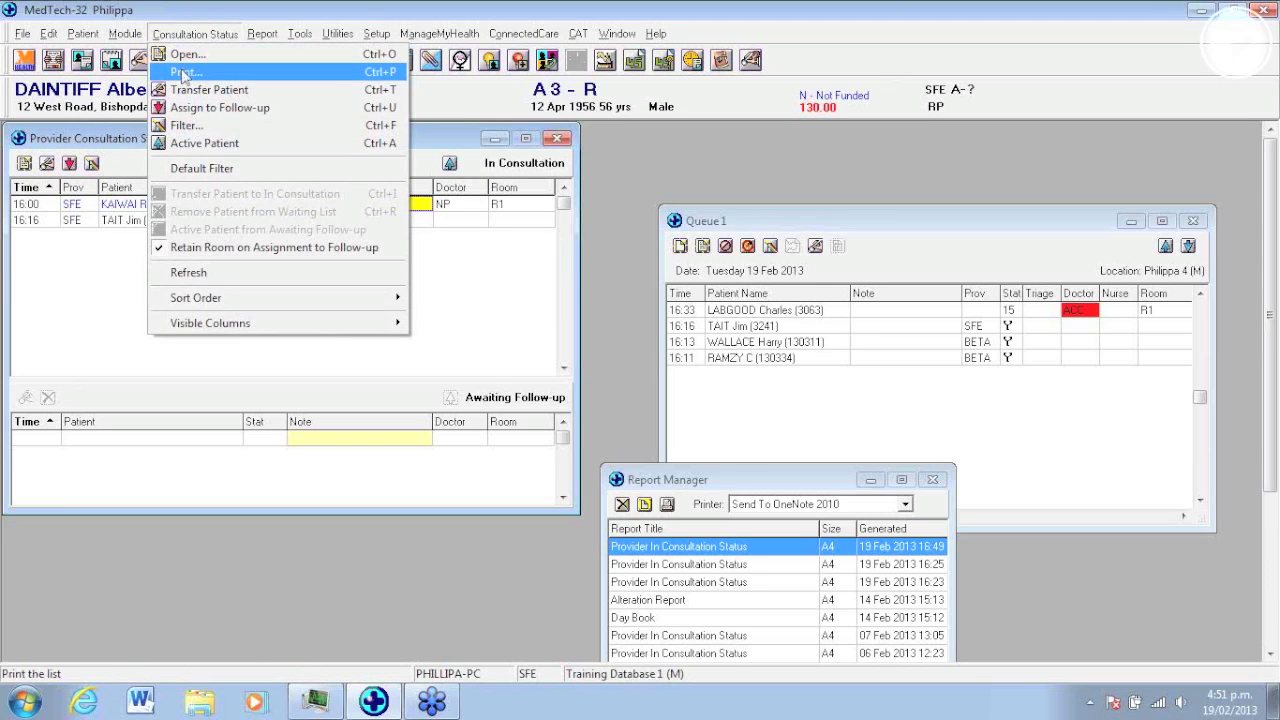
pyautogui.click(182, 72)
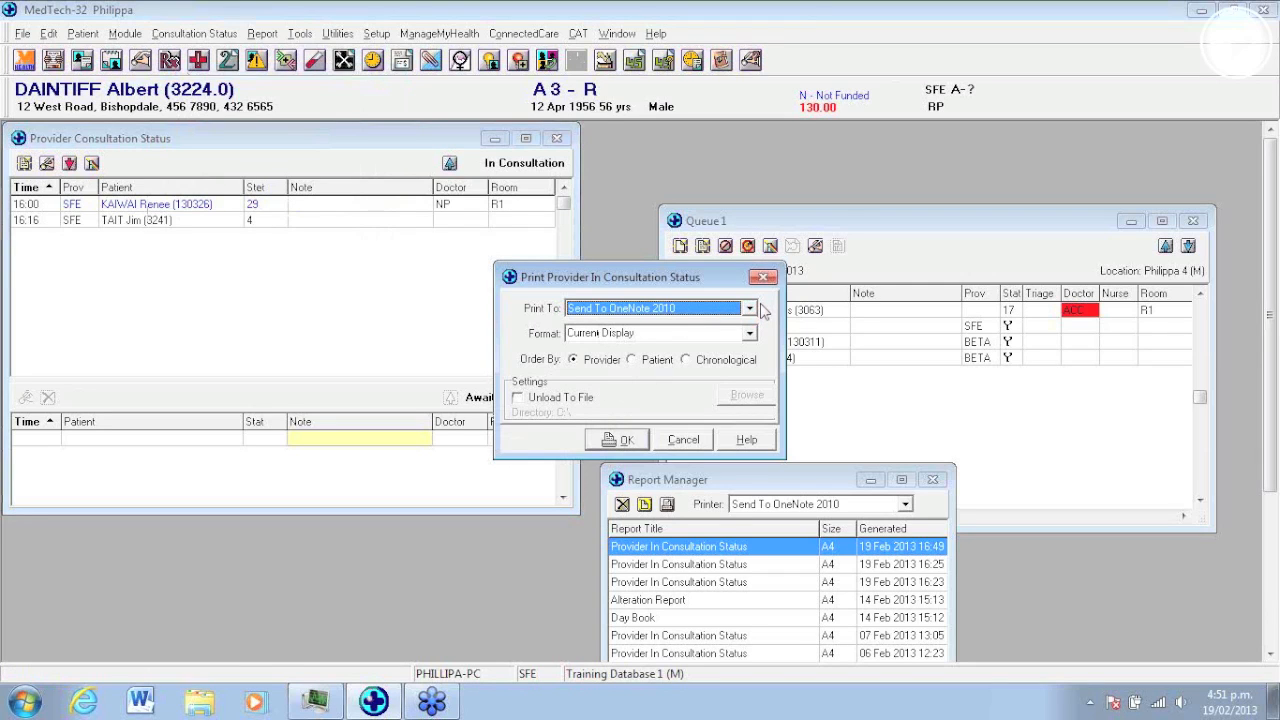
pyautogui.scroll(1, 763, 311)
pyautogui.click(750, 334)
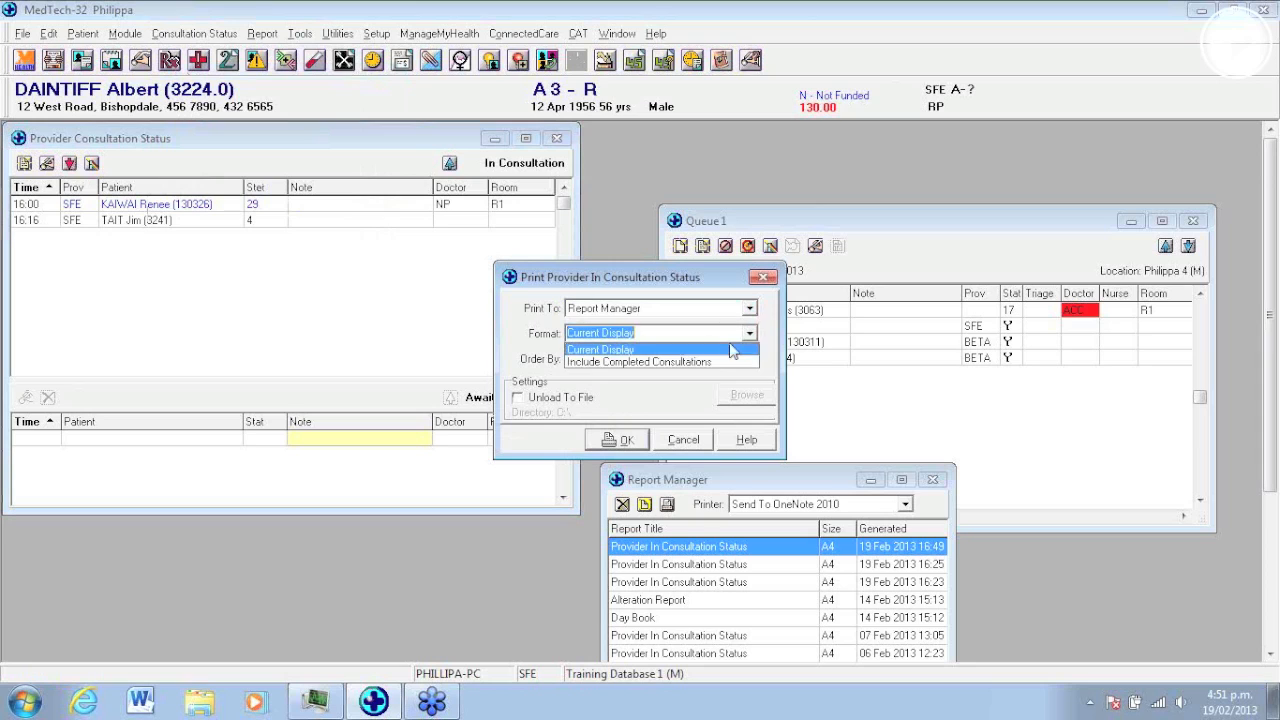
pyautogui.click(692, 364)
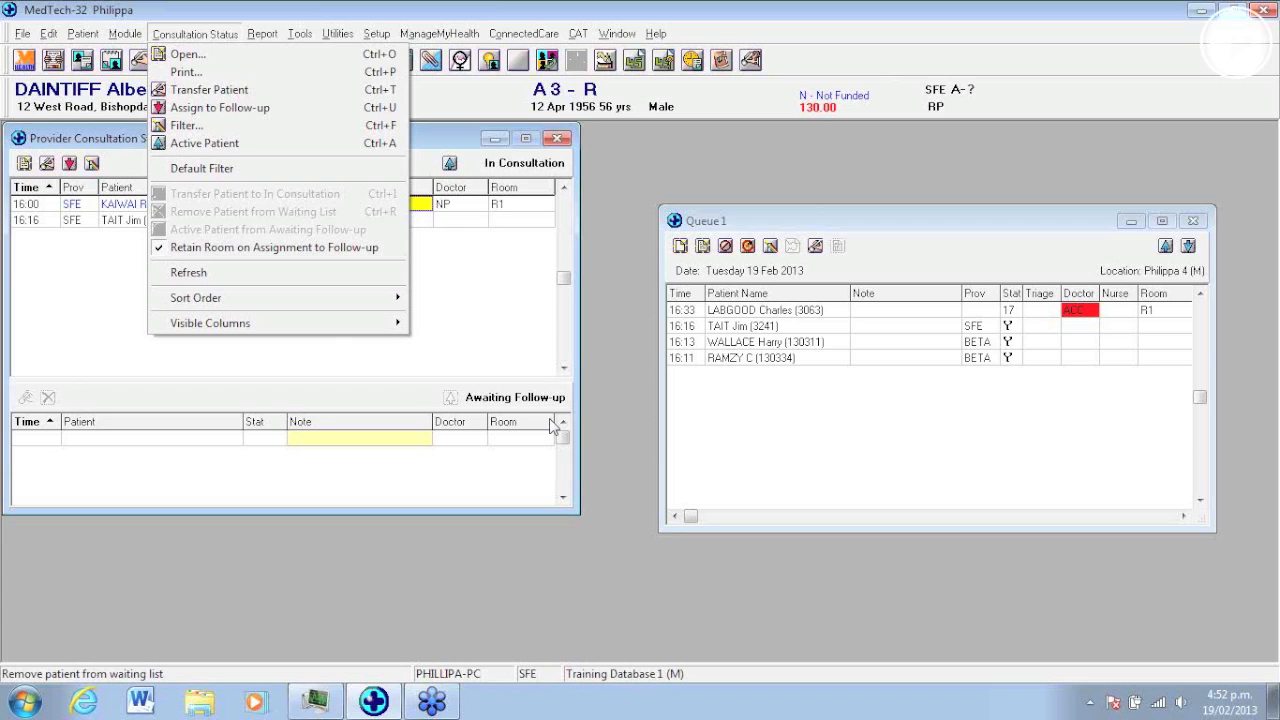
pyautogui.click(654, 169)
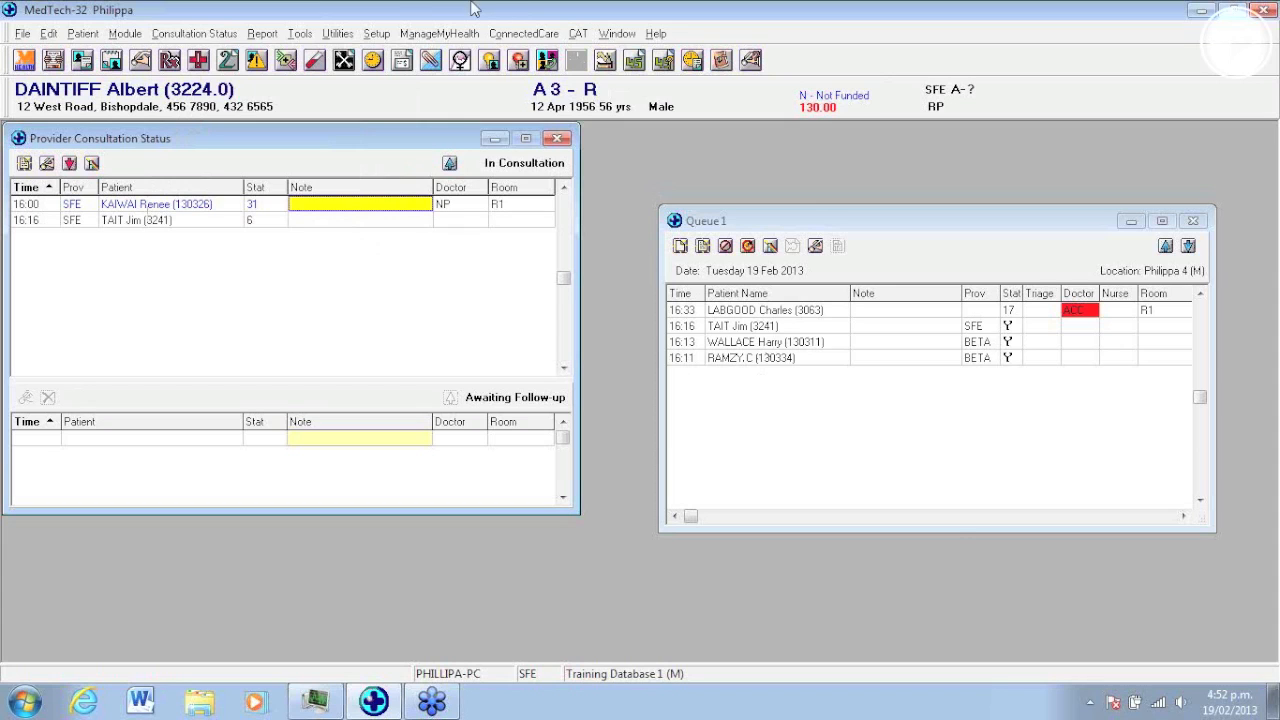
# Step: Review the queue column settings, hidden location identifiers and queue names in the settings of location M, and close them without changes
pyautogui.click(377, 34)
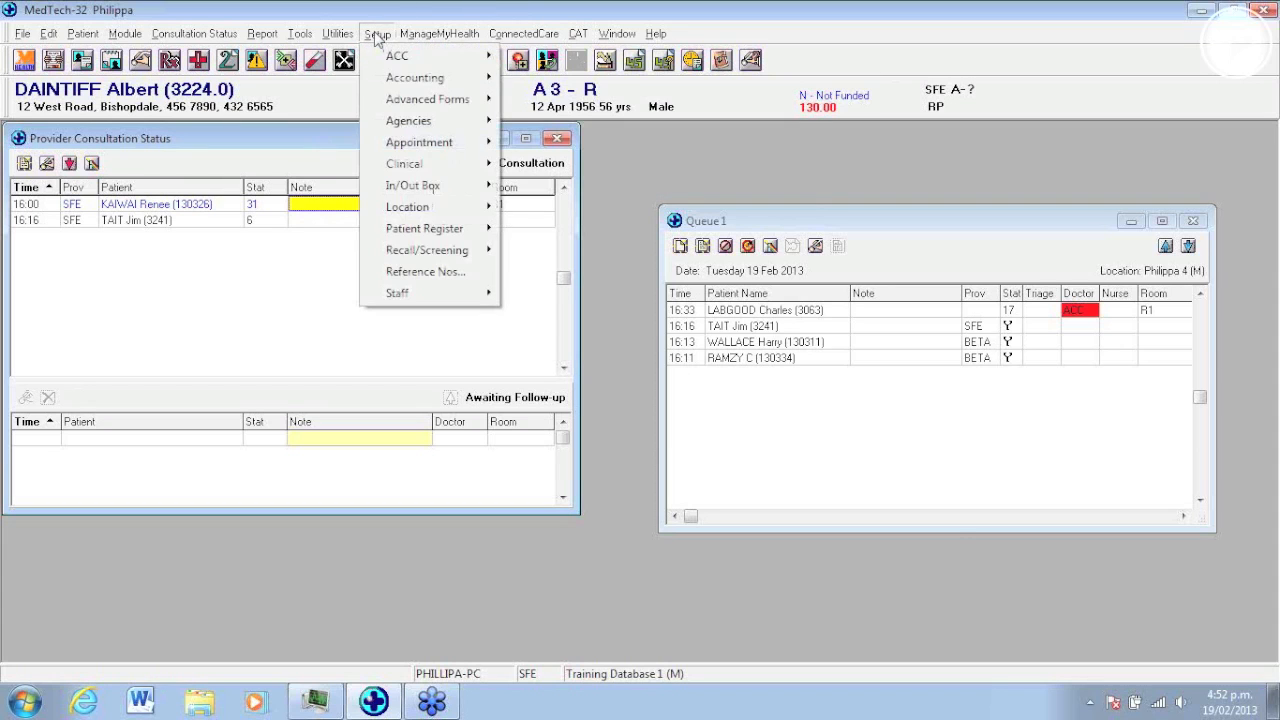
pyautogui.moveTo(395, 207)
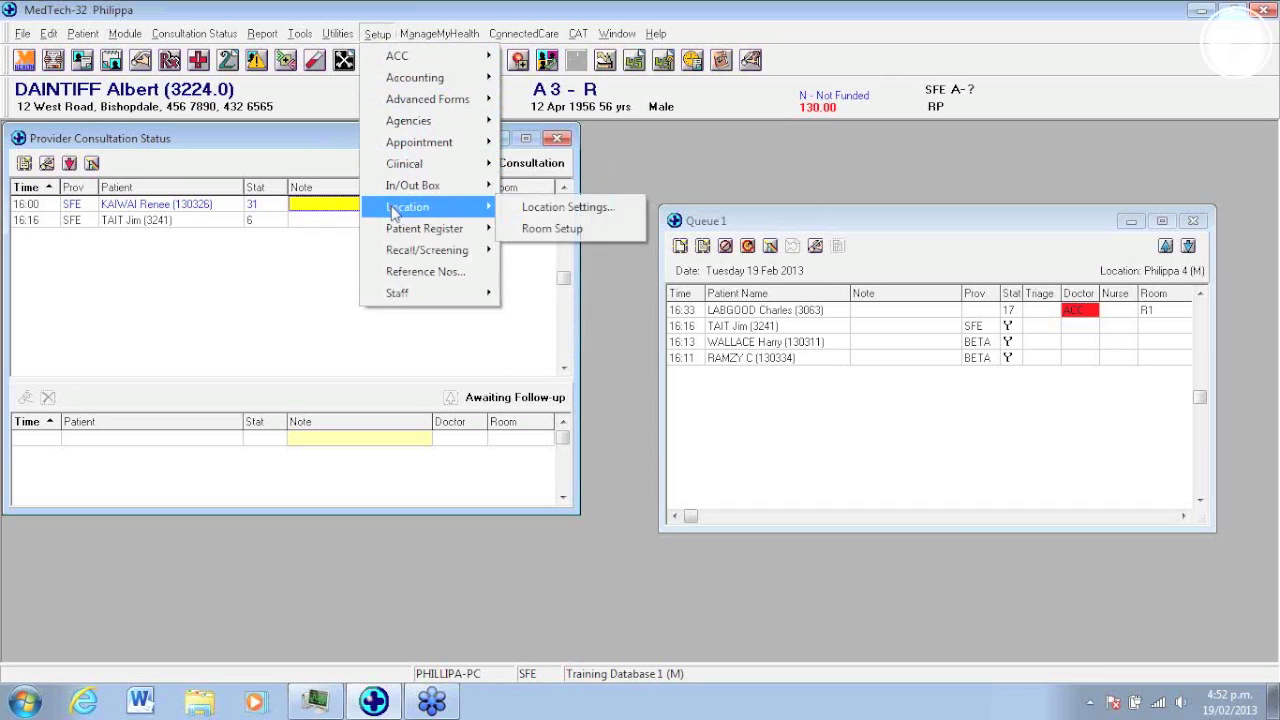
pyautogui.click(526, 210)
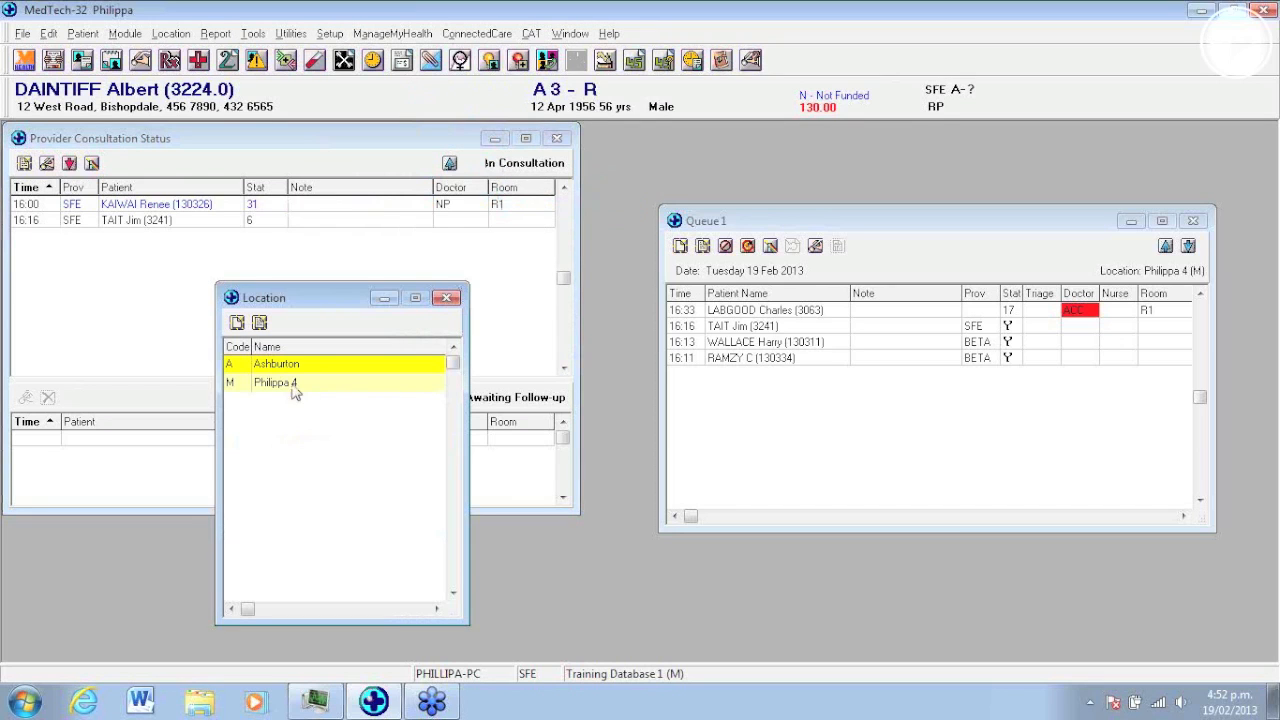
pyautogui.doubleClick(295, 388)
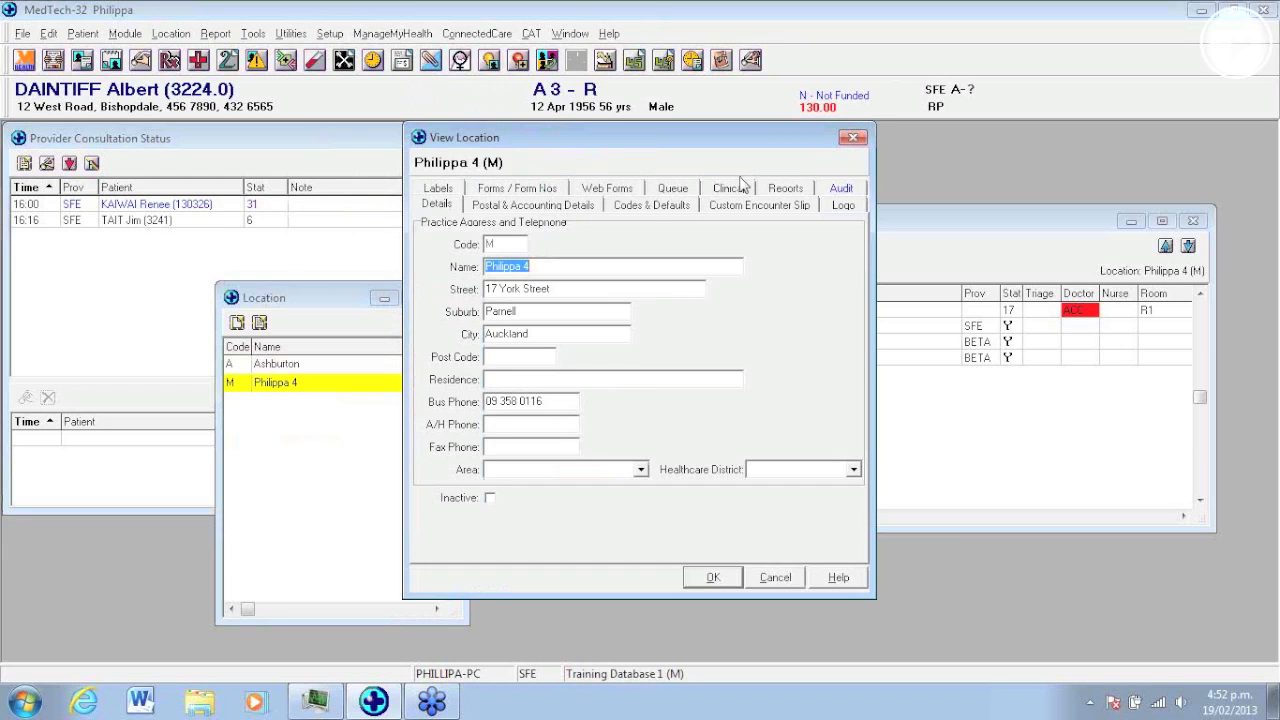
pyautogui.click(672, 189)
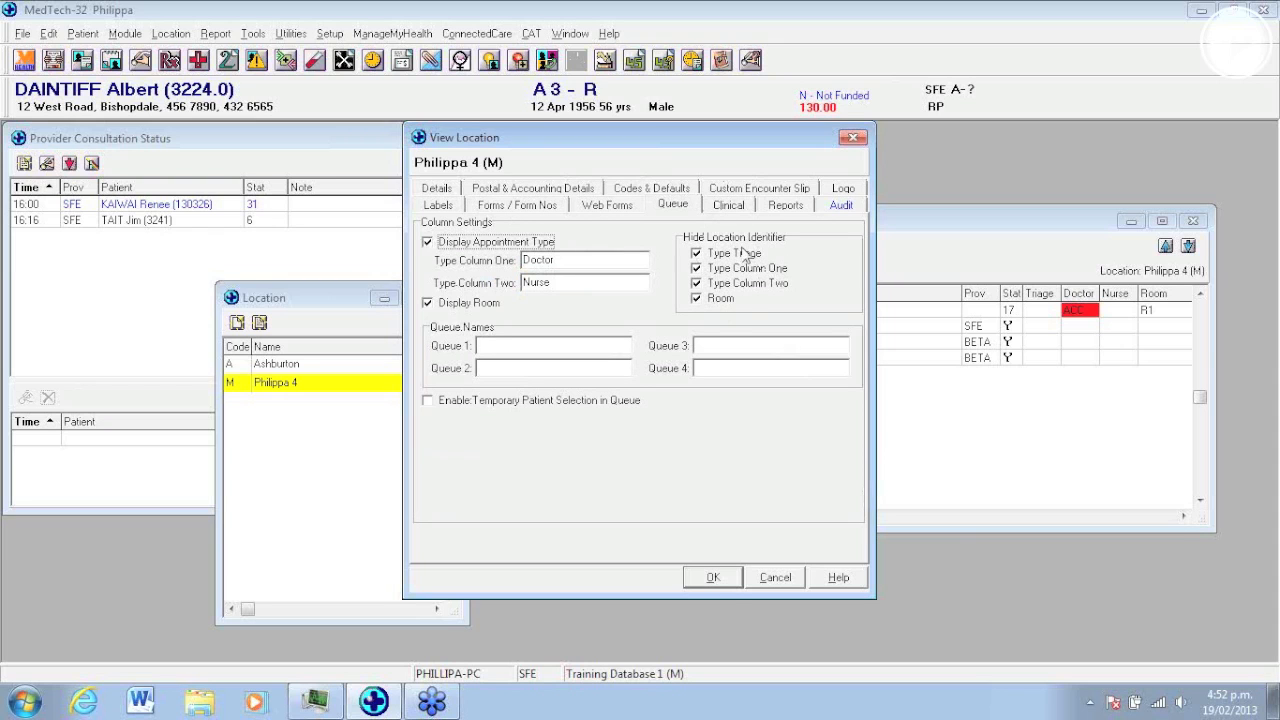
pyautogui.moveTo(728, 148); pyautogui.dragTo(491, 293)
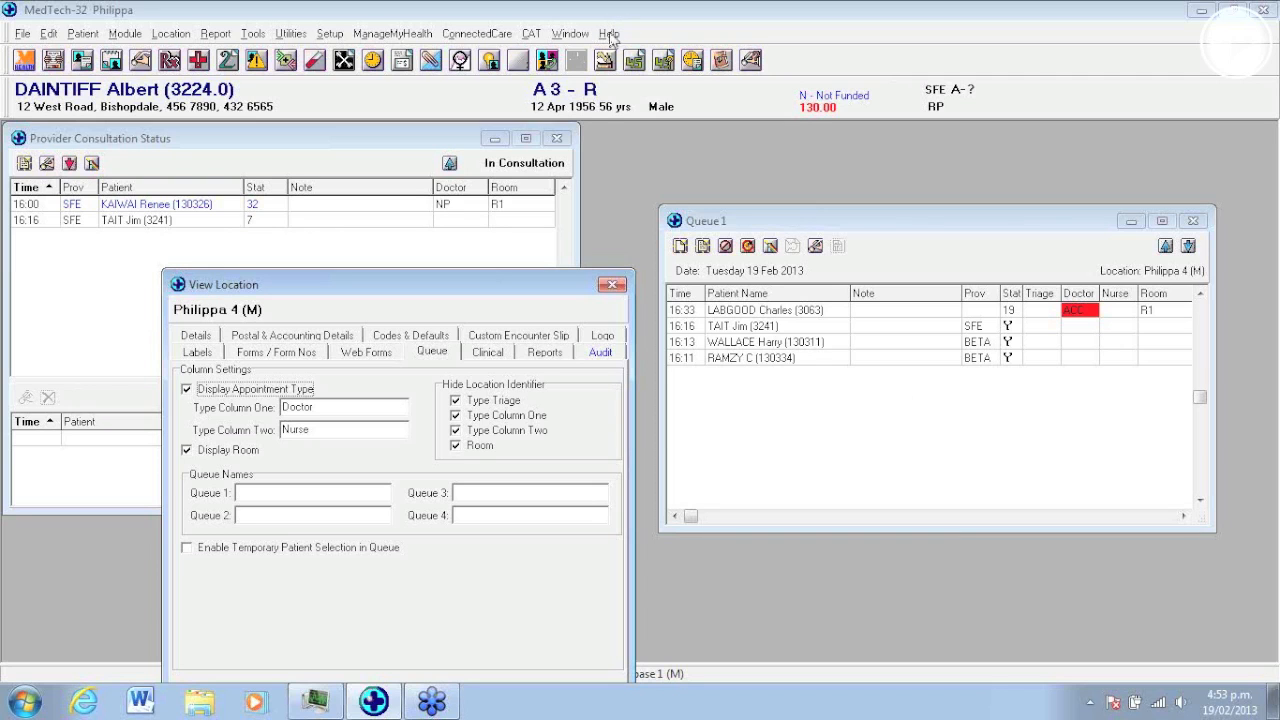
pyautogui.click(612, 284)
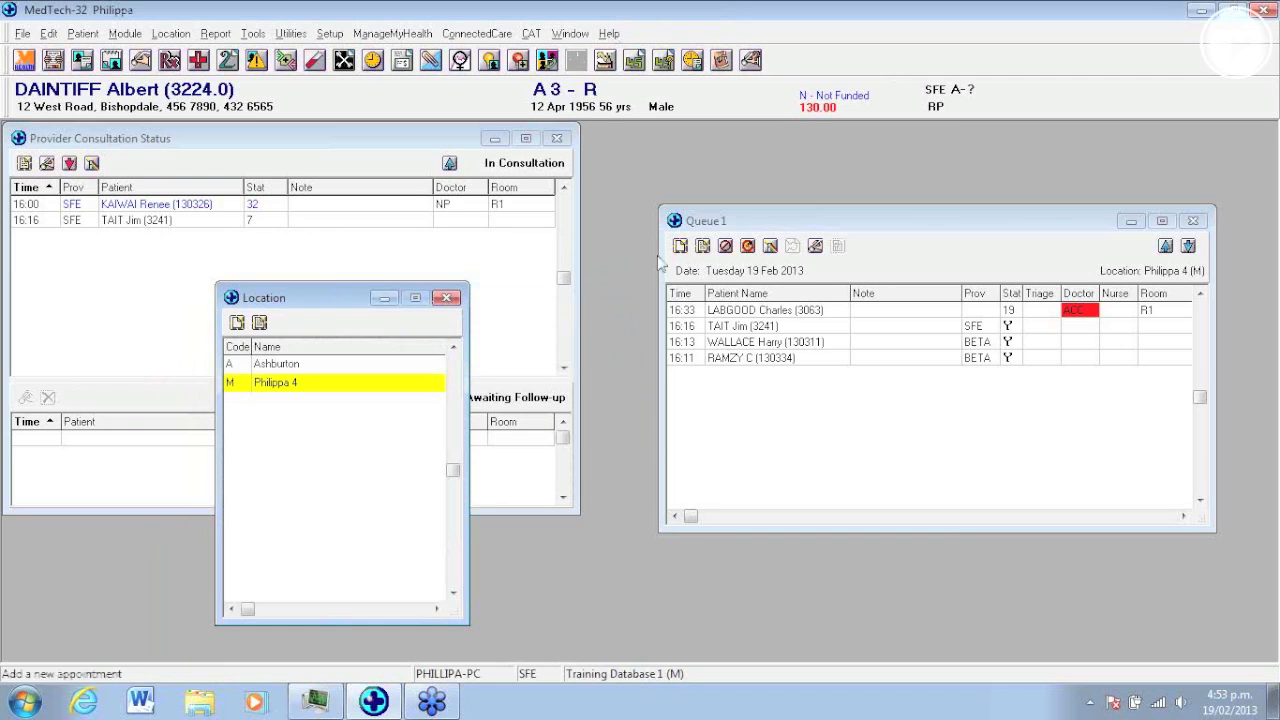
# Step: Open Contact Support from the program's help options
pyautogui.click(612, 34)
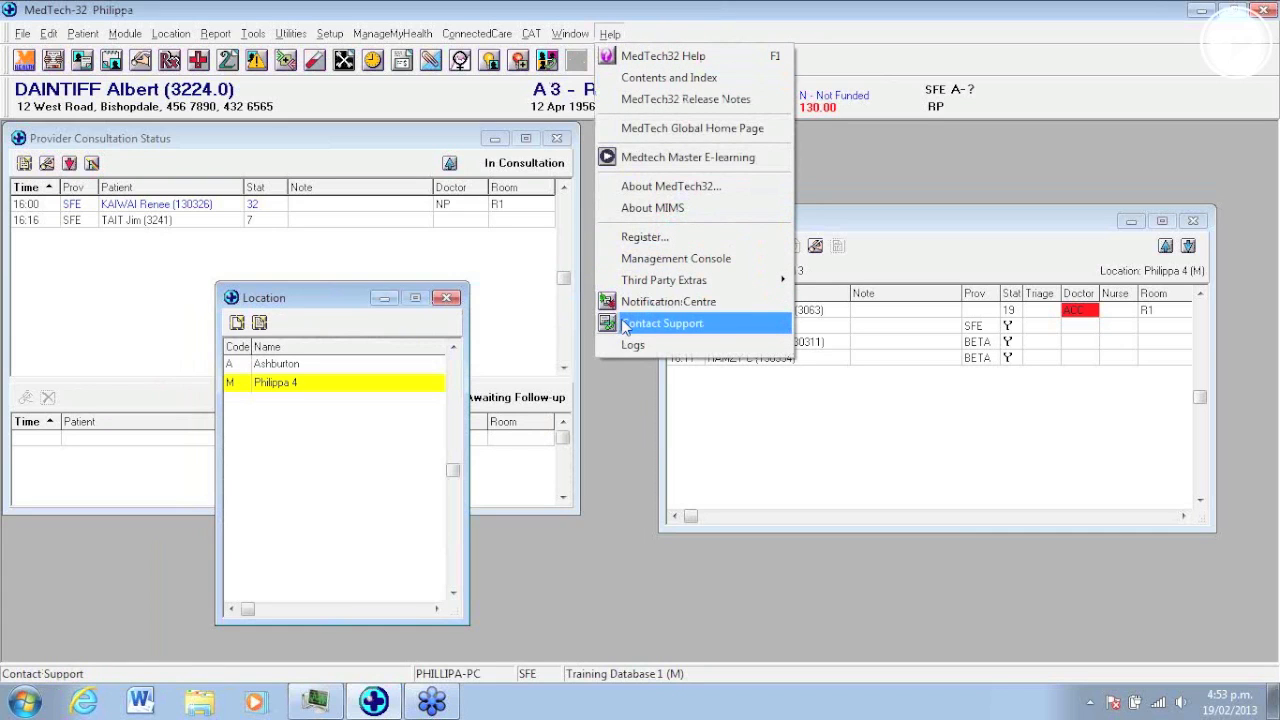
pyautogui.click(660, 323)
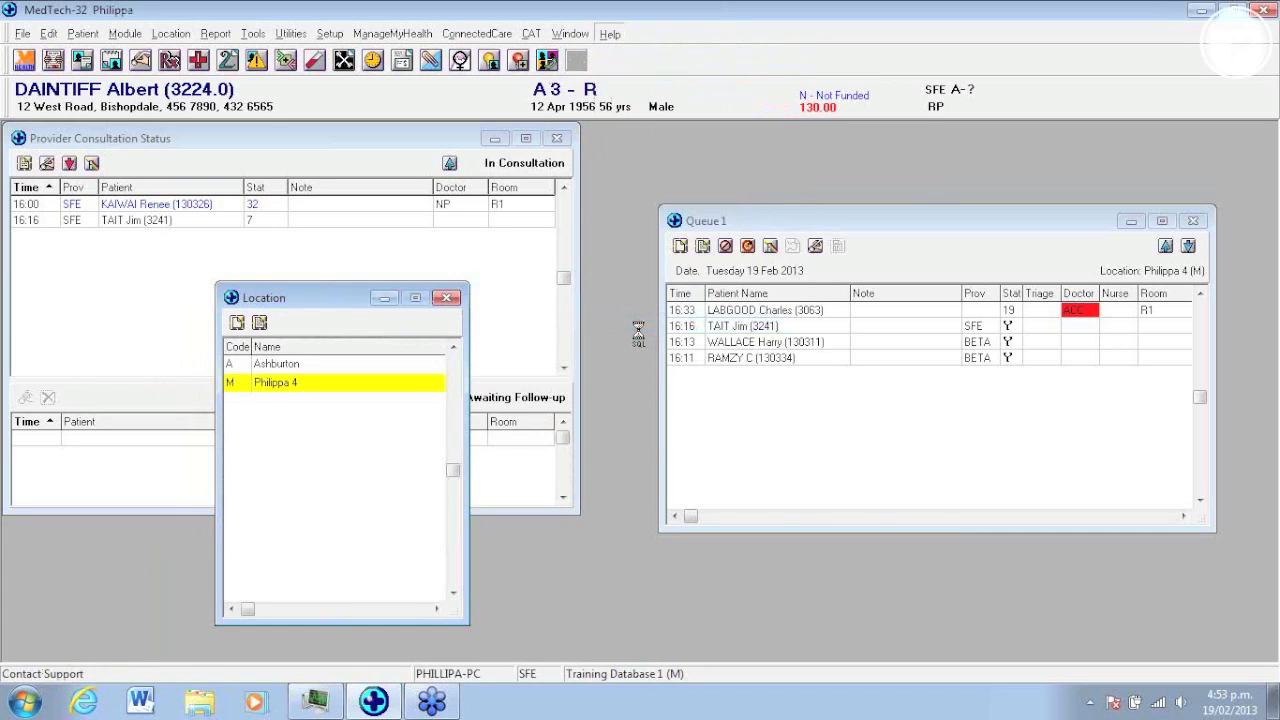